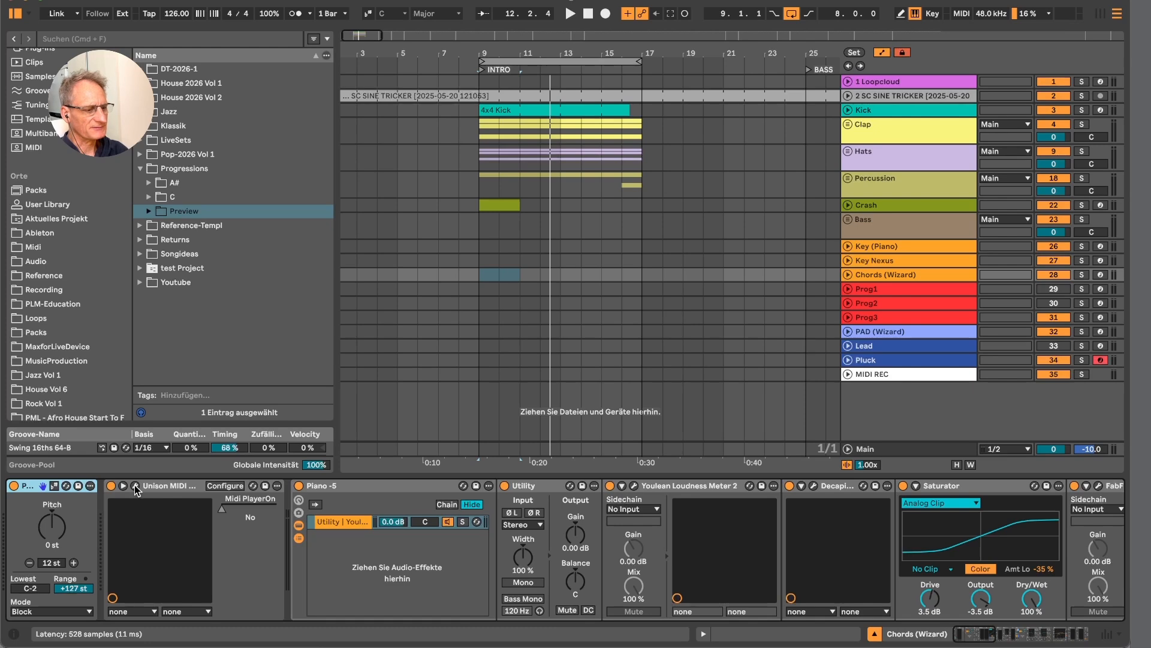
# Open Unison MIDI Wizard on the Chords (Wizard) track, unlock its chords and generate a new 8-bar House & Deep House progression in A minor.
pyautogui.click(135, 485)
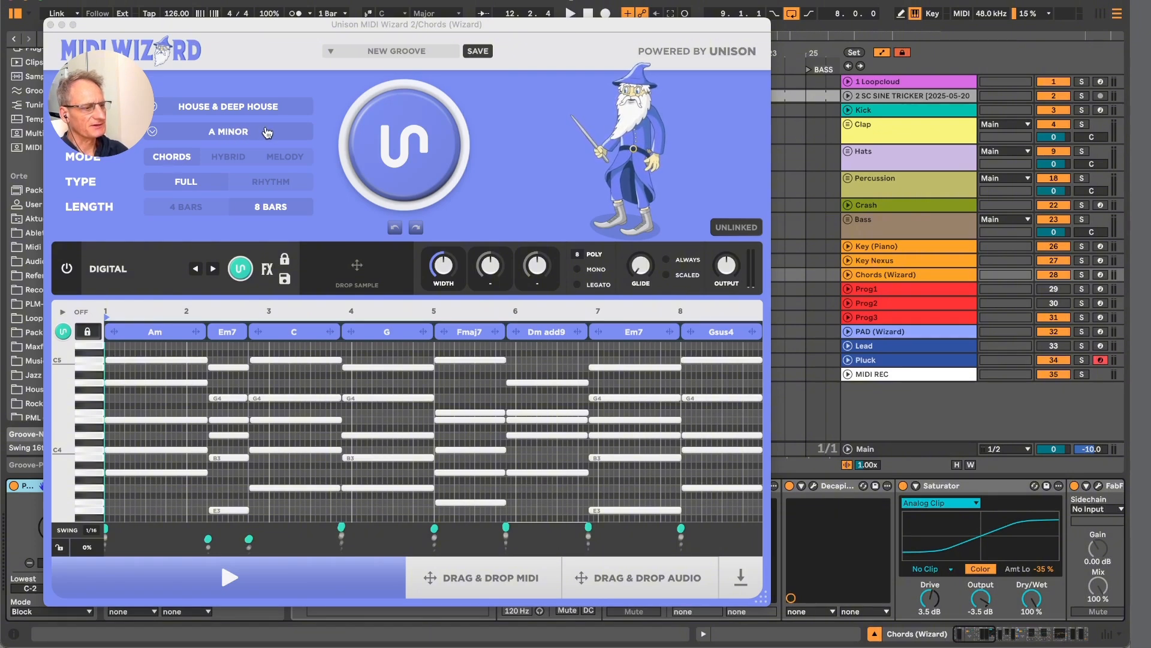
pyautogui.click(85, 335)
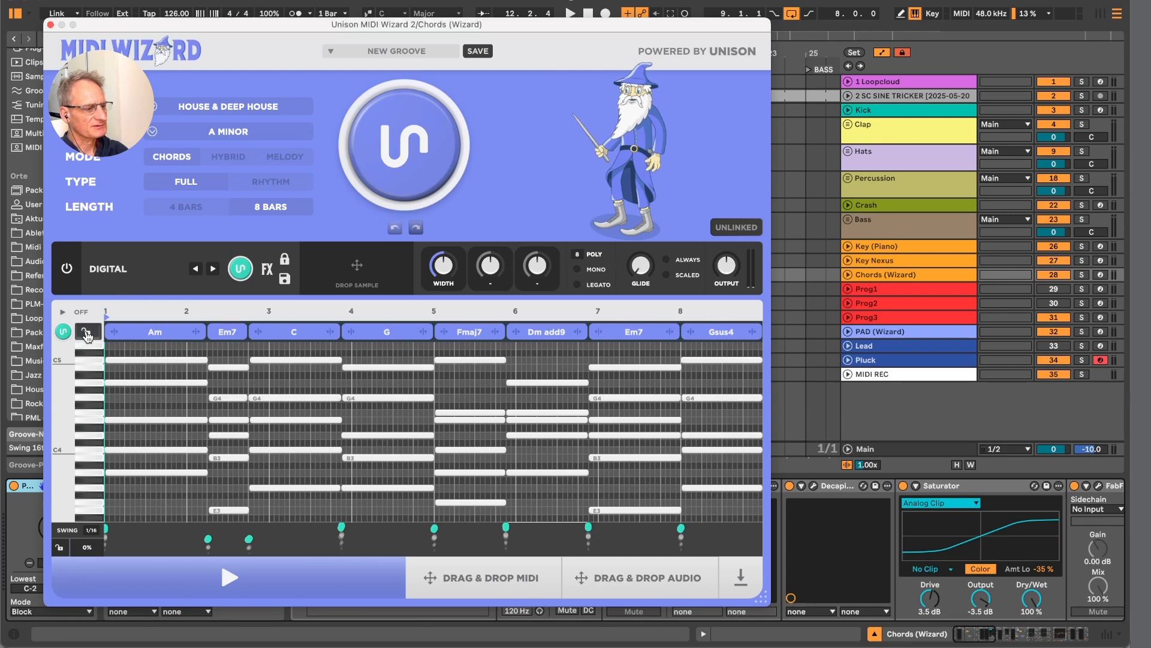
pyautogui.click(416, 152)
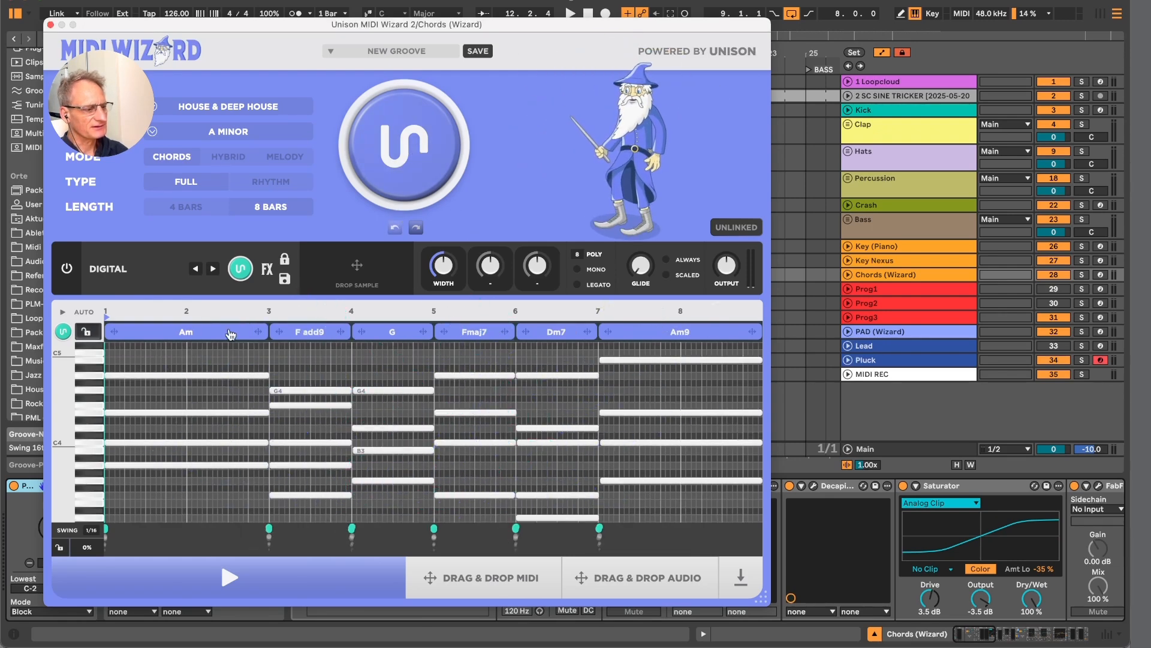
# Audition the generated chord progressions together with the intro drums from bar 9.
pyautogui.press('space')
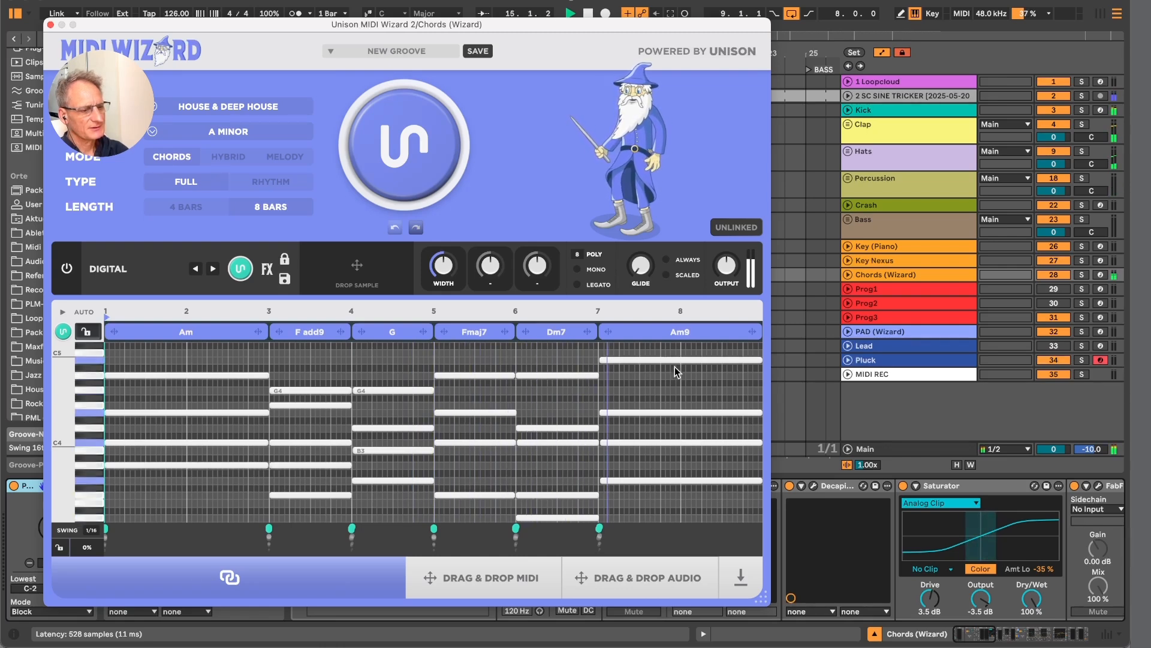
pyautogui.press('space')
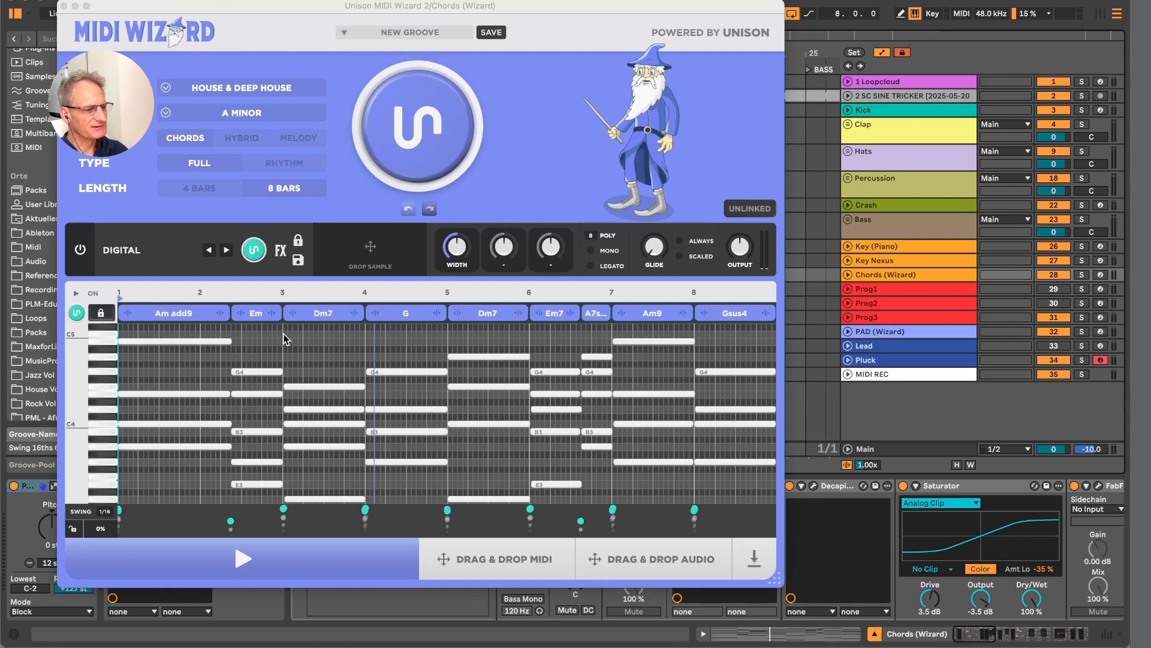
pyautogui.press('space')
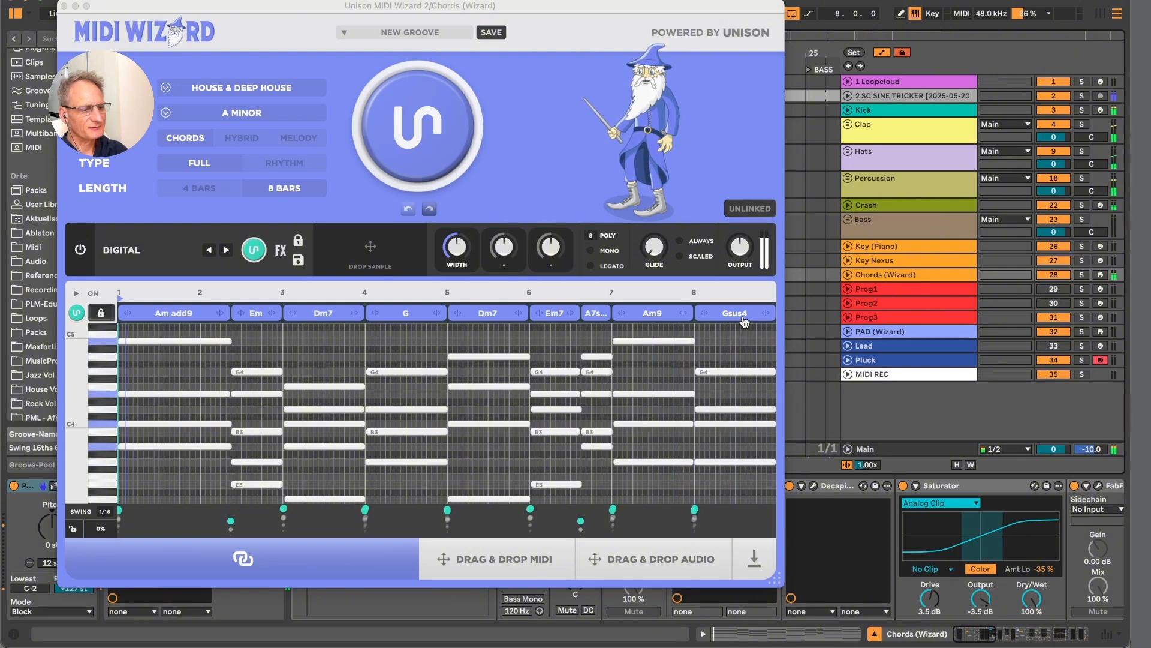
pyautogui.press('space')
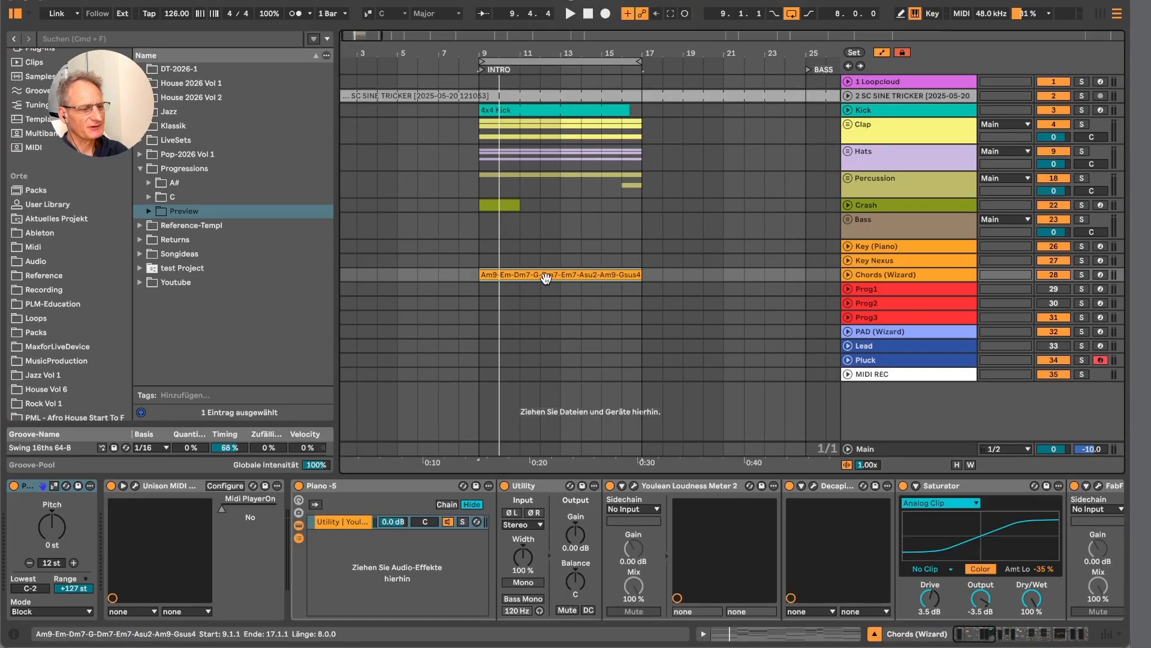
# In the Chords (Wizard) clip, raise the note velocities of the two quiet chords at 2.2.3 and 6.3.3 to about 83.
pyautogui.doubleClick(540, 275)
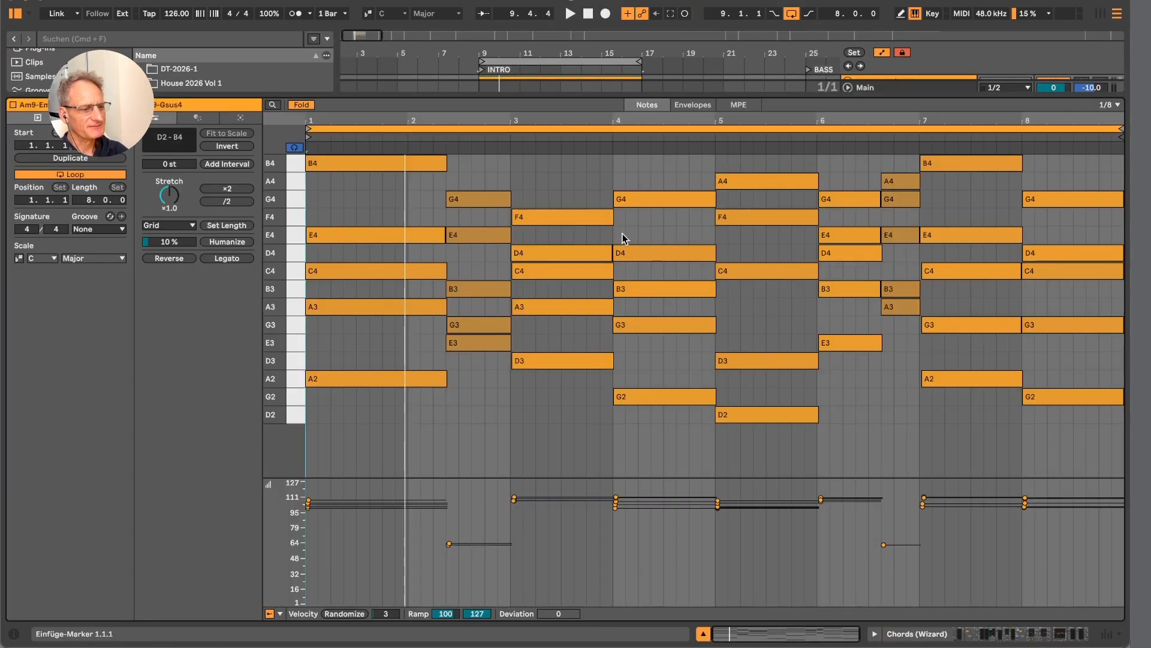
pyautogui.press('space')
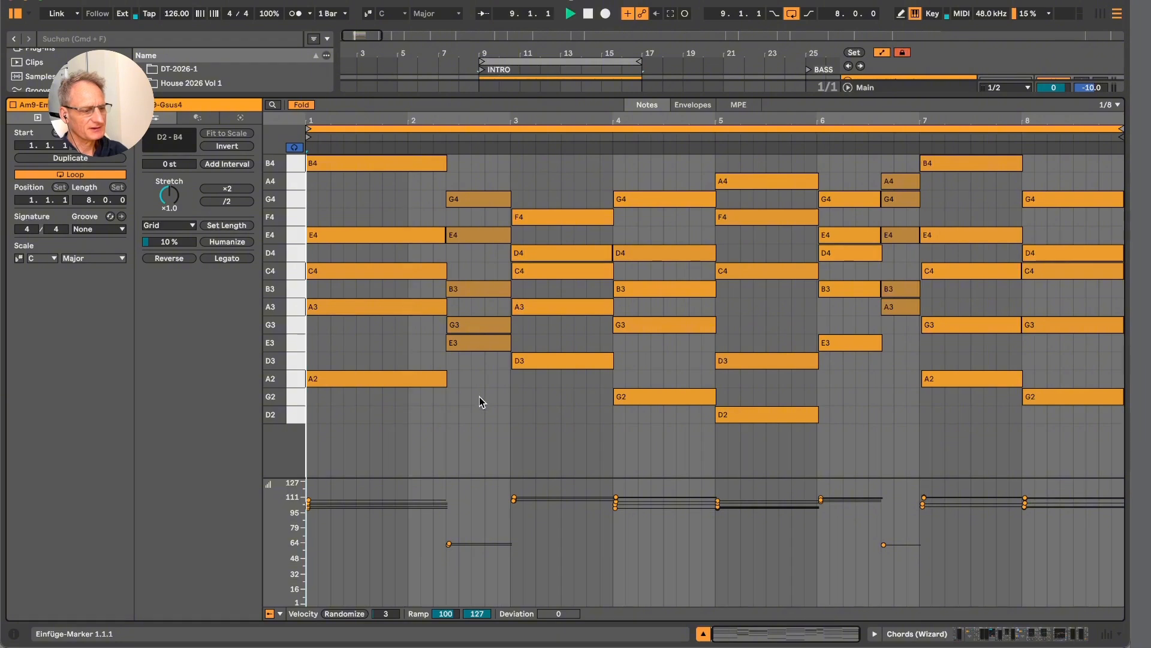
pyautogui.moveTo(478, 397); pyautogui.dragTo(477, 191)
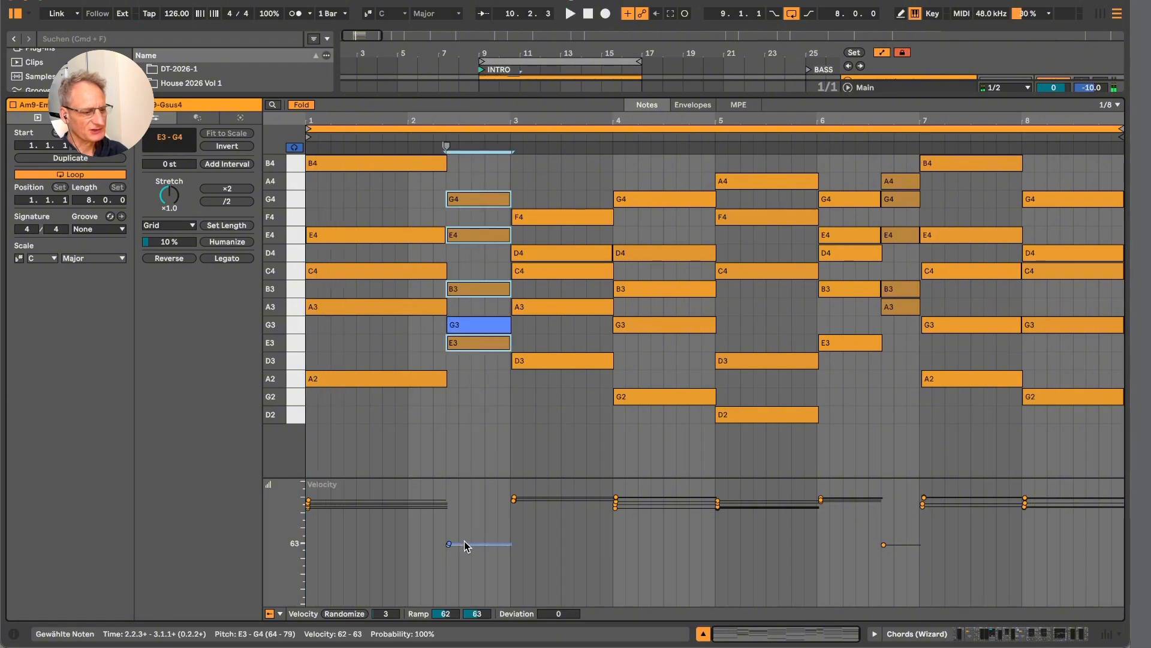
pyautogui.moveTo(449, 544); pyautogui.dragTo(449, 523)
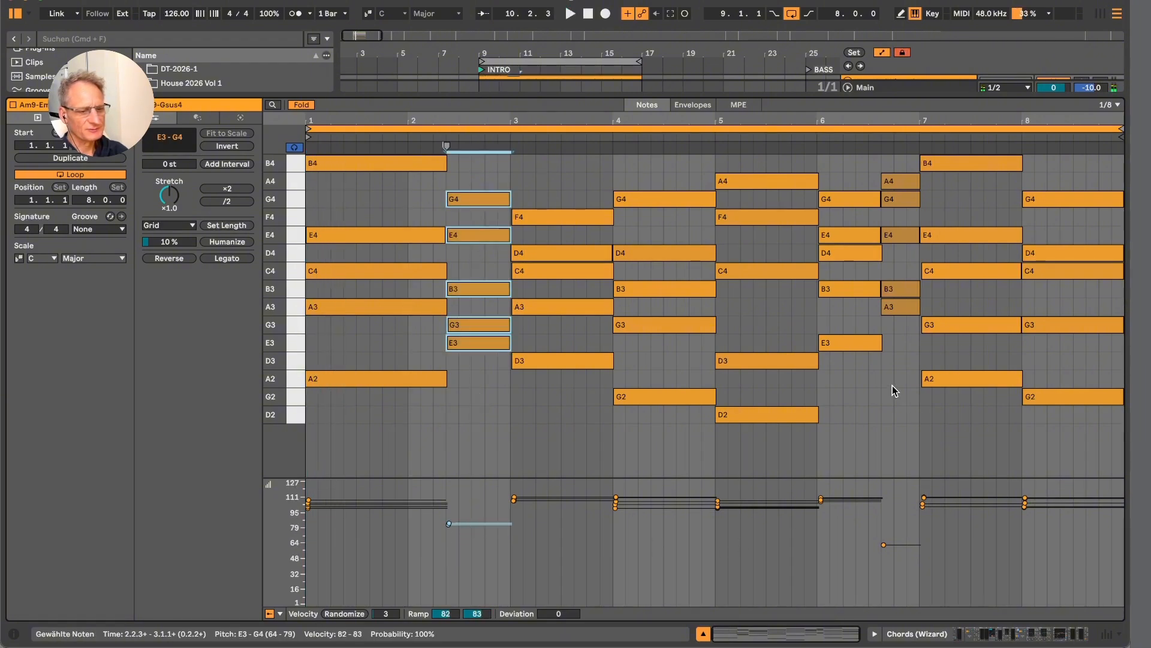
pyautogui.moveTo(892, 391); pyautogui.dragTo(903, 135)
pyautogui.moveTo(885, 545); pyautogui.dragTo(885, 523)
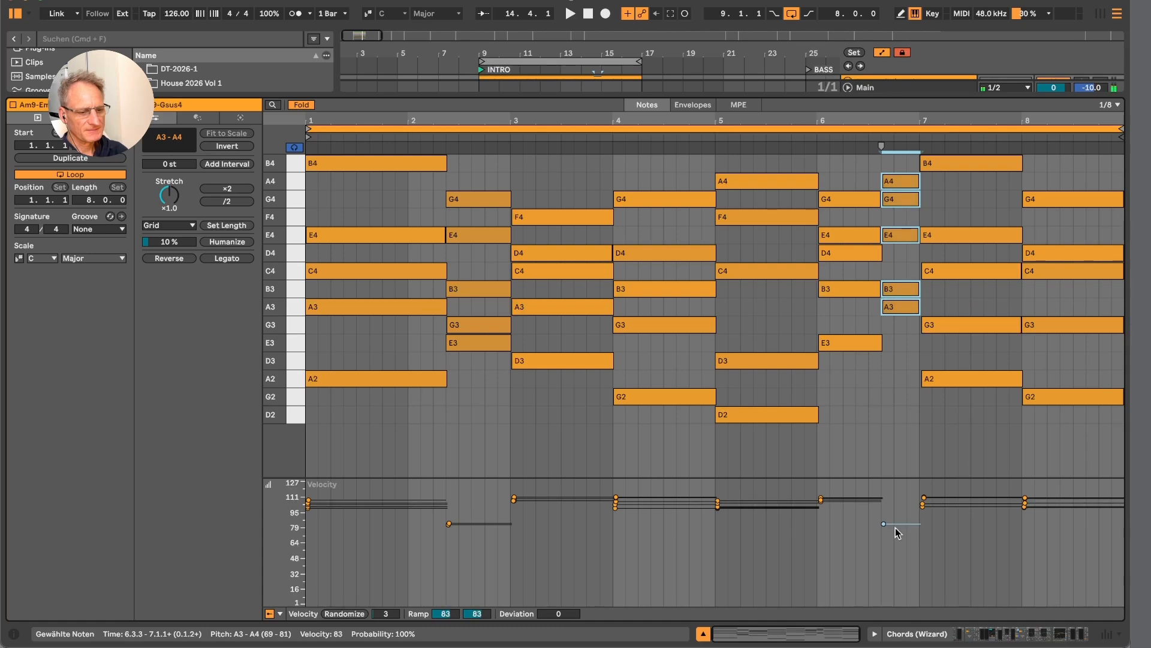
pyautogui.press('space')
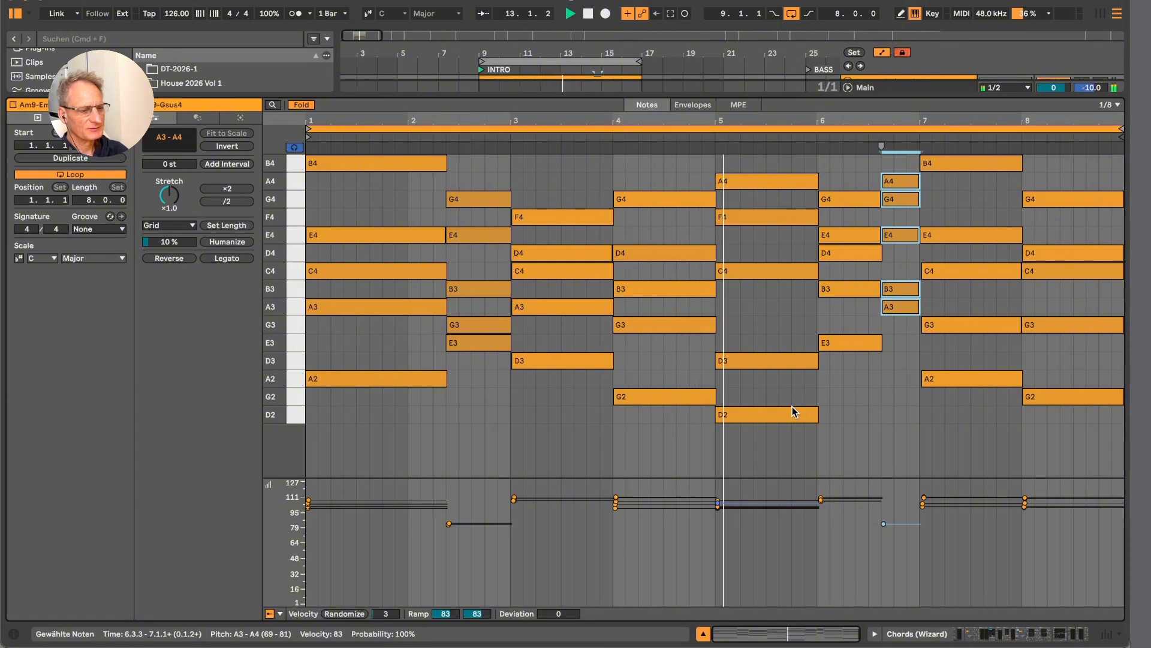
pyautogui.press('space')
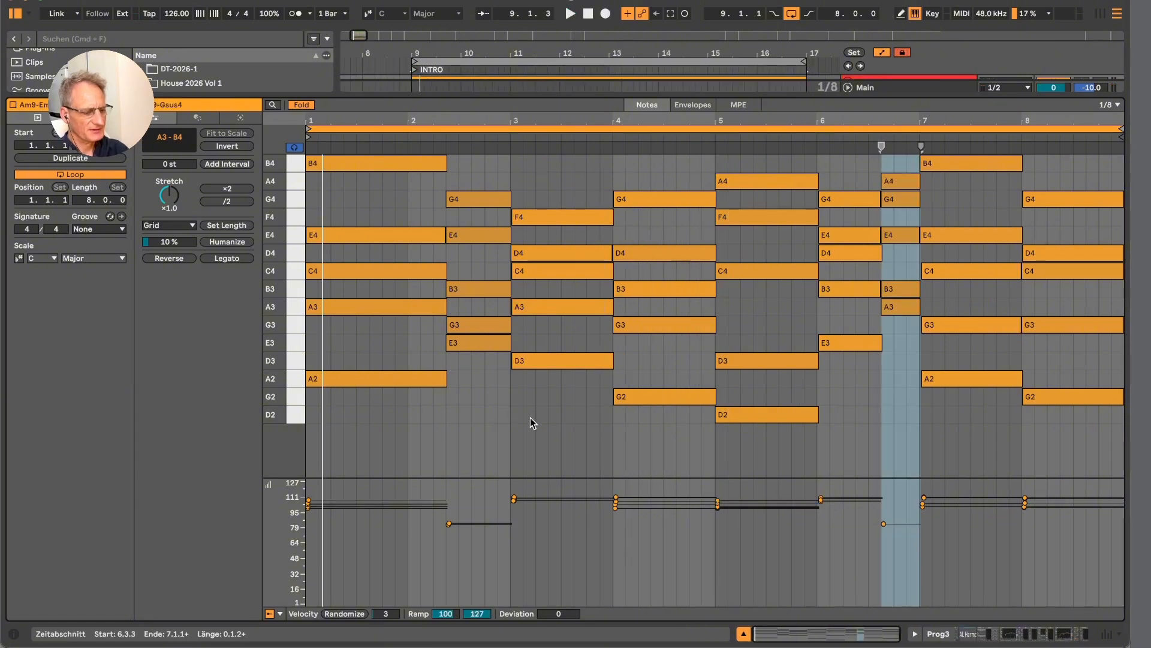
# In the Prog3 copy of the clip, deactivate all notes except the highest note of each chord.
pyautogui.press('super+a')
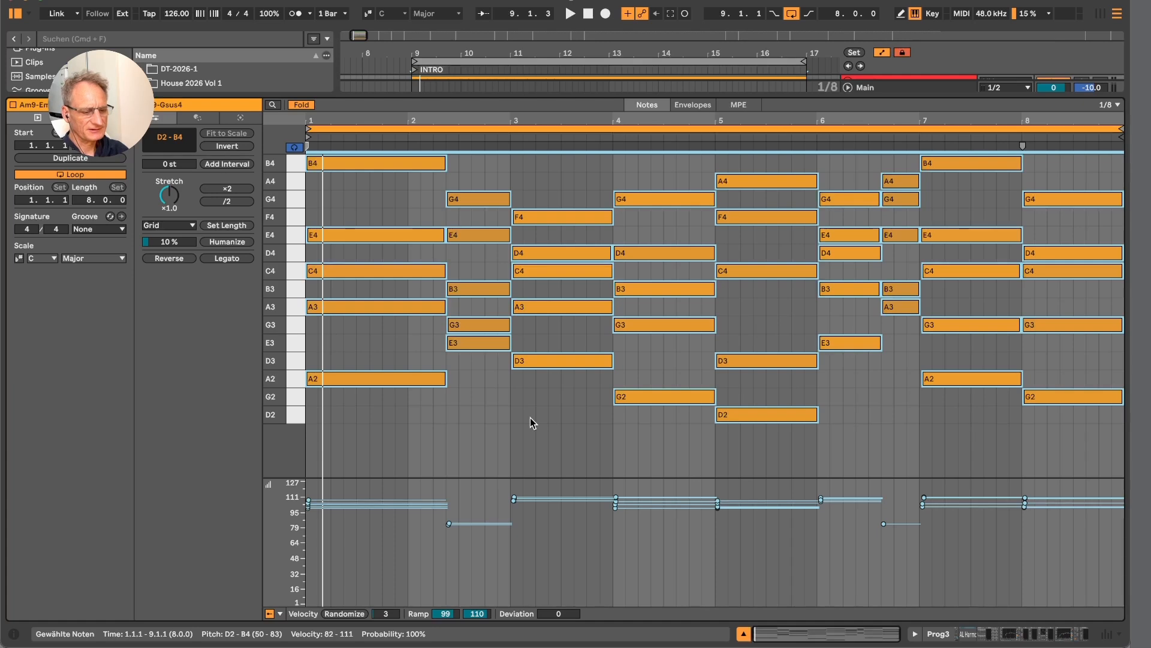
pyautogui.press('0')
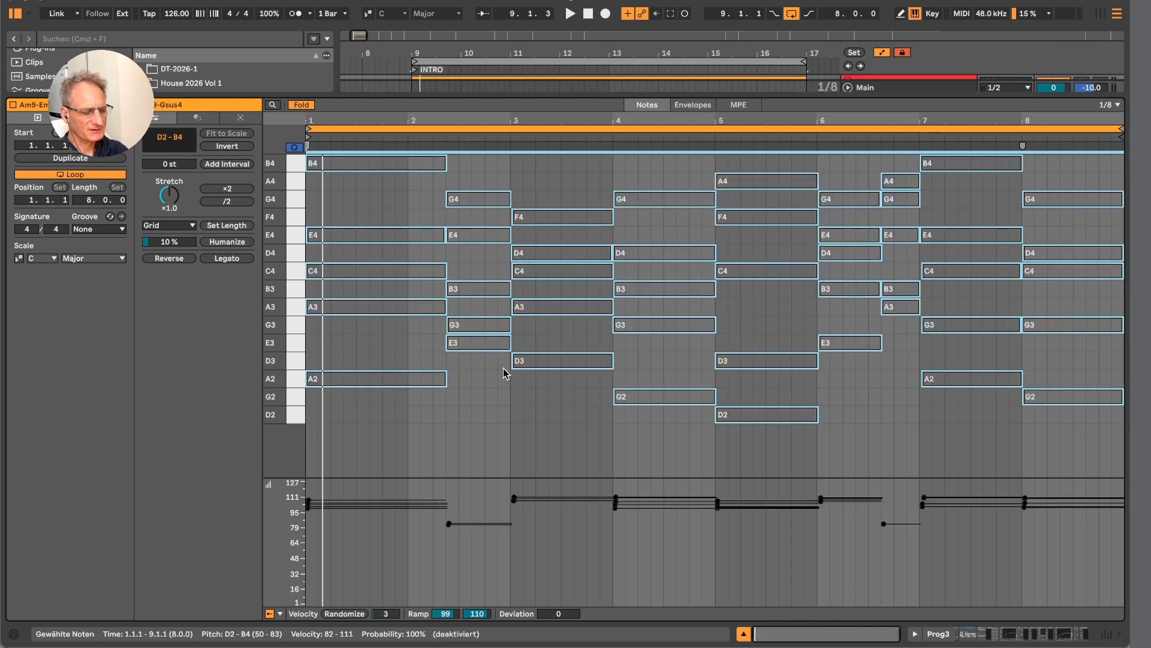
pyautogui.click(372, 217)
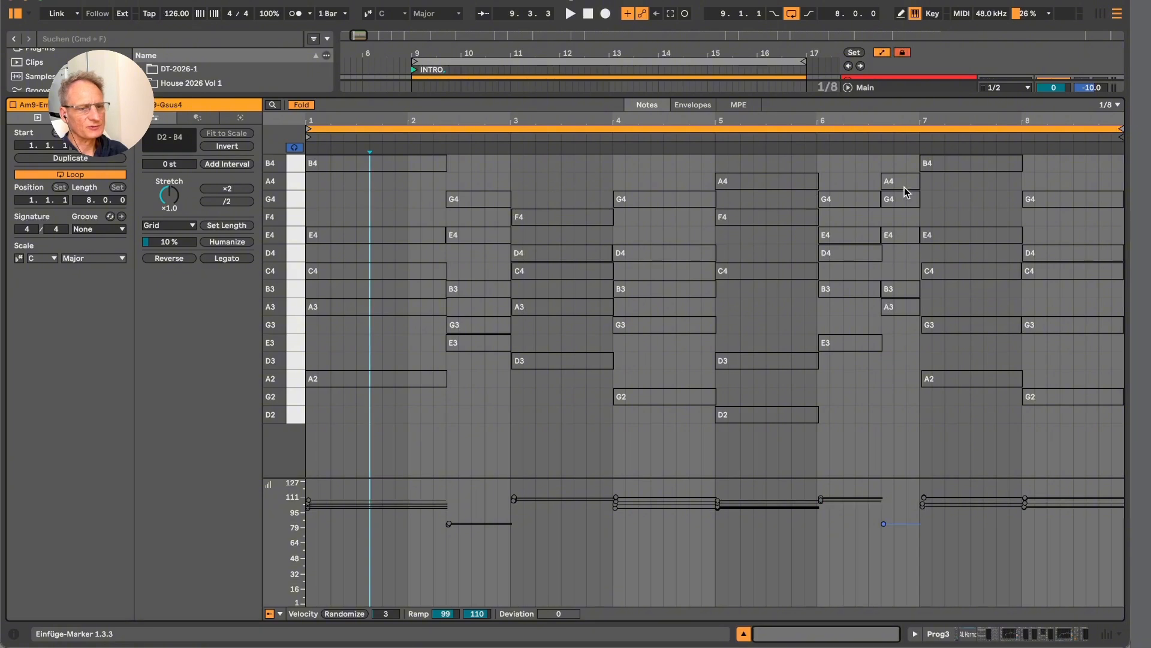
pyautogui.moveTo(1080, 218); pyautogui.dragTo(409, 167)
pyautogui.click(769, 217)
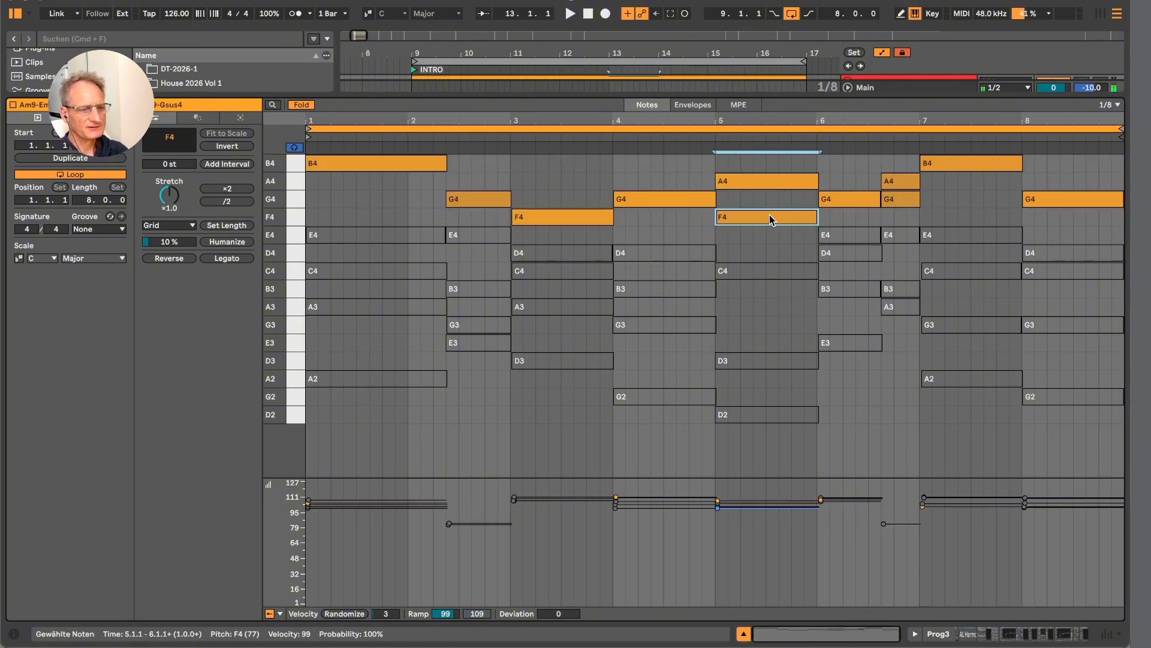
pyautogui.press('0')
pyautogui.click(898, 201)
pyautogui.press('0')
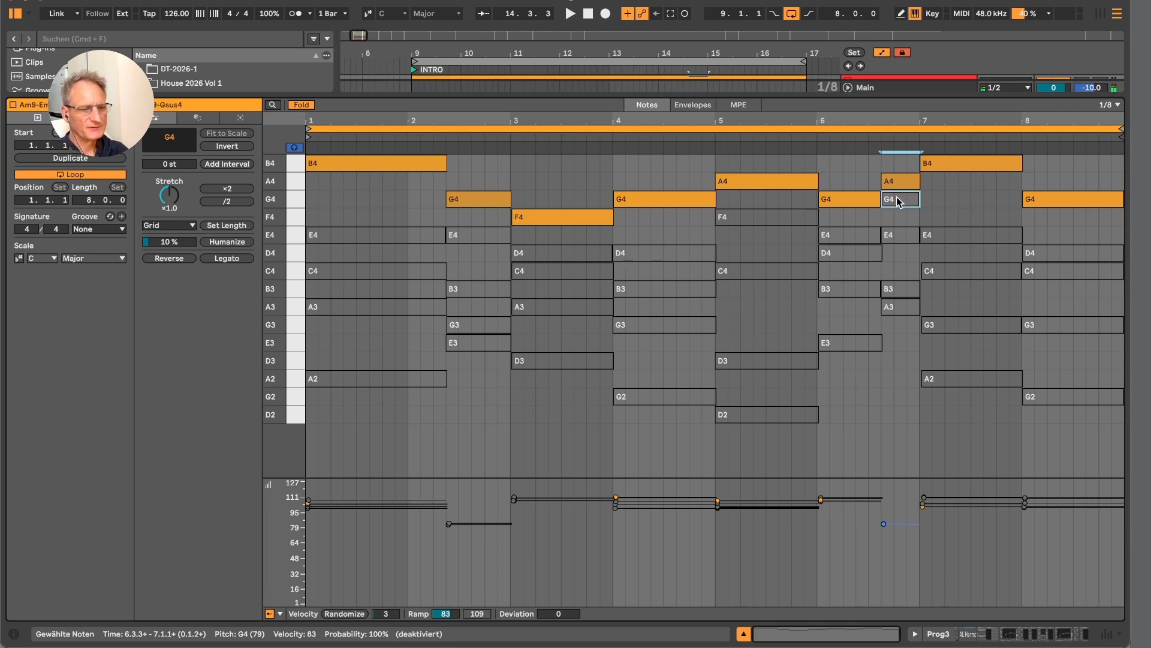
# Delete all deactivated notes from the Prog3 clip, including F4 in bar 5 and G4 at 6.3.3, keeping the top-note melody.
pyautogui.moveTo(341, 442); pyautogui.dragTo(1073, 239)
pyautogui.press('Delete')
pyautogui.click(789, 218)
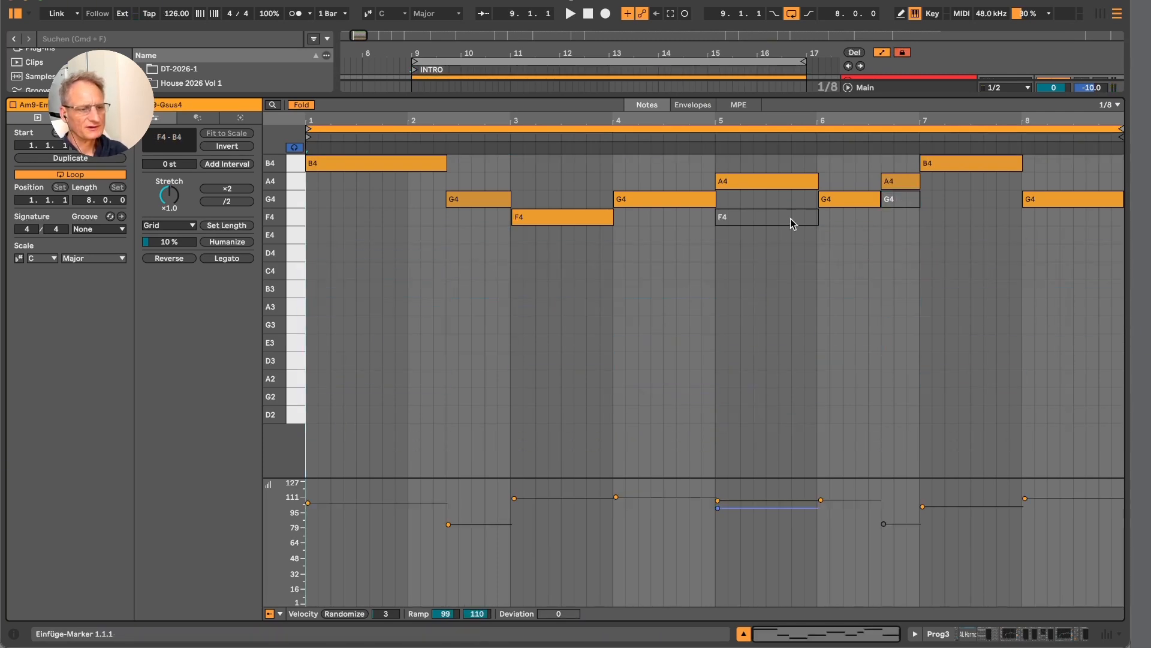
pyautogui.press('Delete')
pyautogui.click(901, 200)
pyautogui.press('Delete')
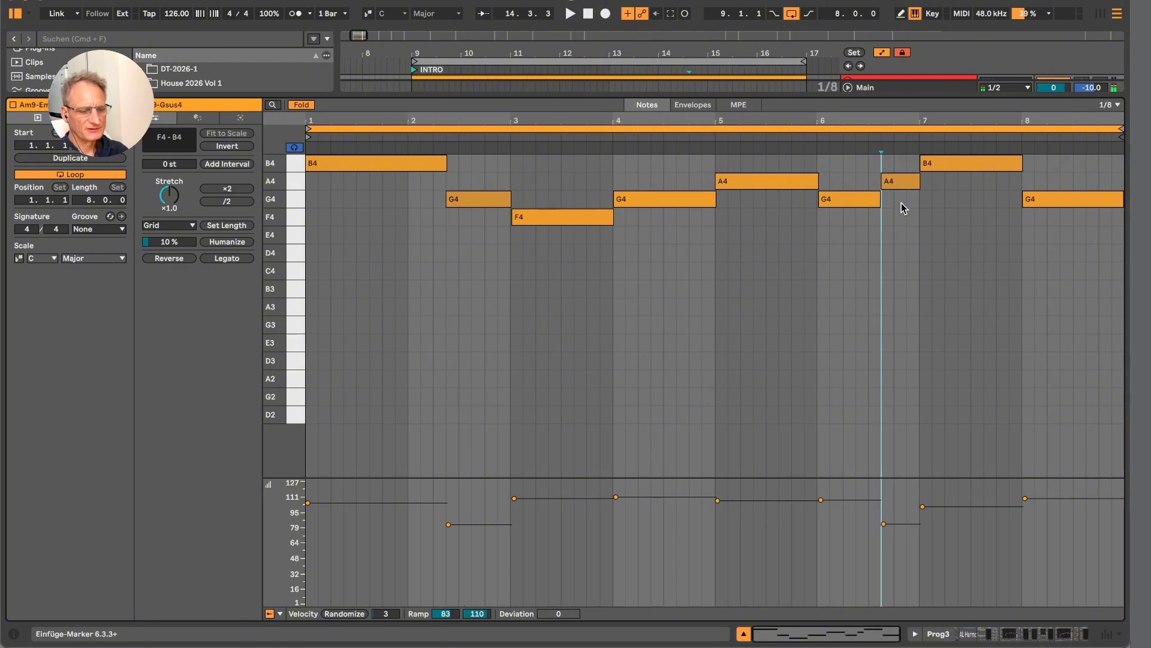
# Shorten all melody notes slightly at their ends and extend the start of the F4 note in bar 3 slightly earlier.
pyautogui.press('super+a')
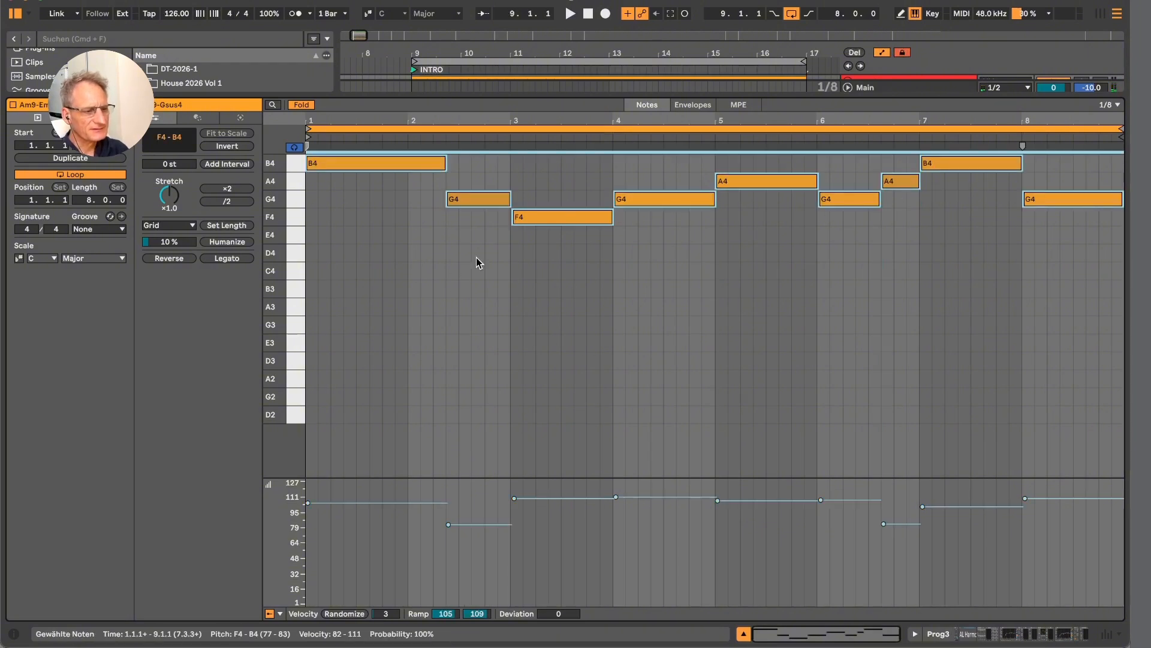
pyautogui.moveTo(509, 199); pyautogui.dragTo(508, 199)
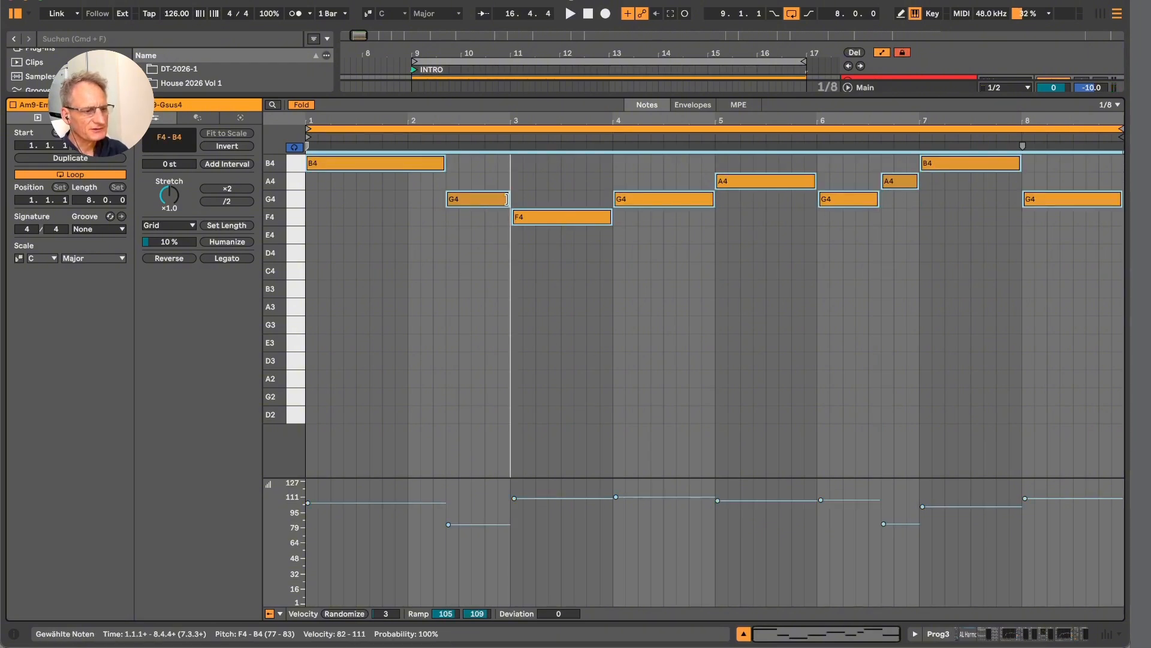
pyautogui.moveTo(501, 118); pyautogui.dragTo(501, 195)
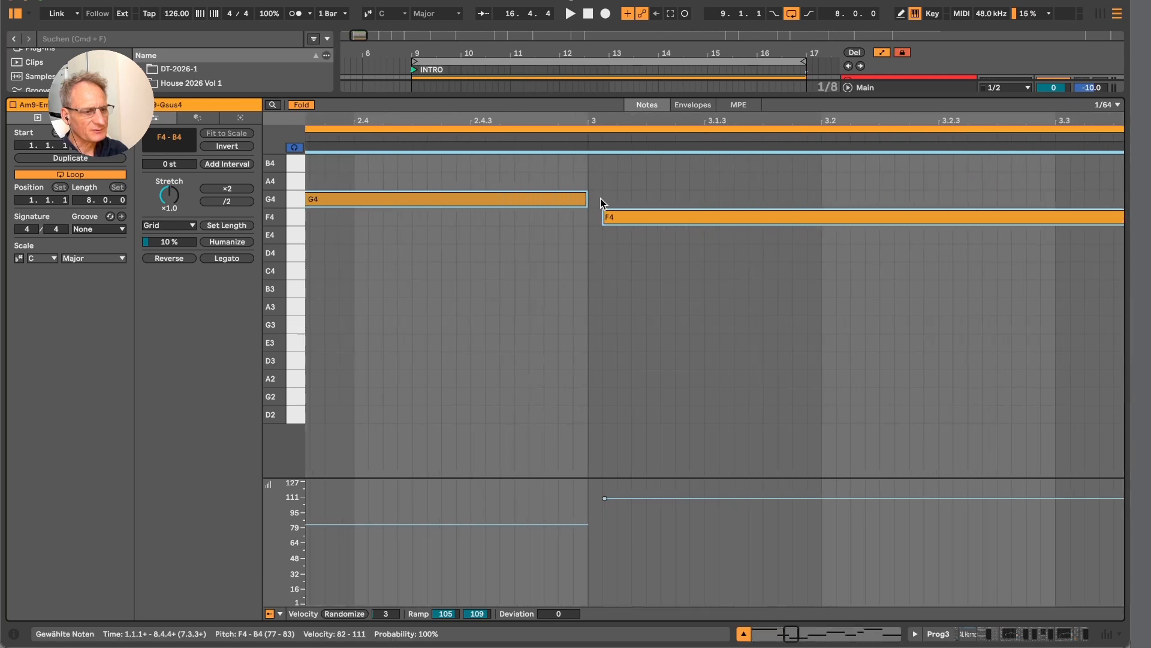
pyautogui.click(612, 230)
pyautogui.moveTo(602, 218); pyautogui.dragTo(596, 218)
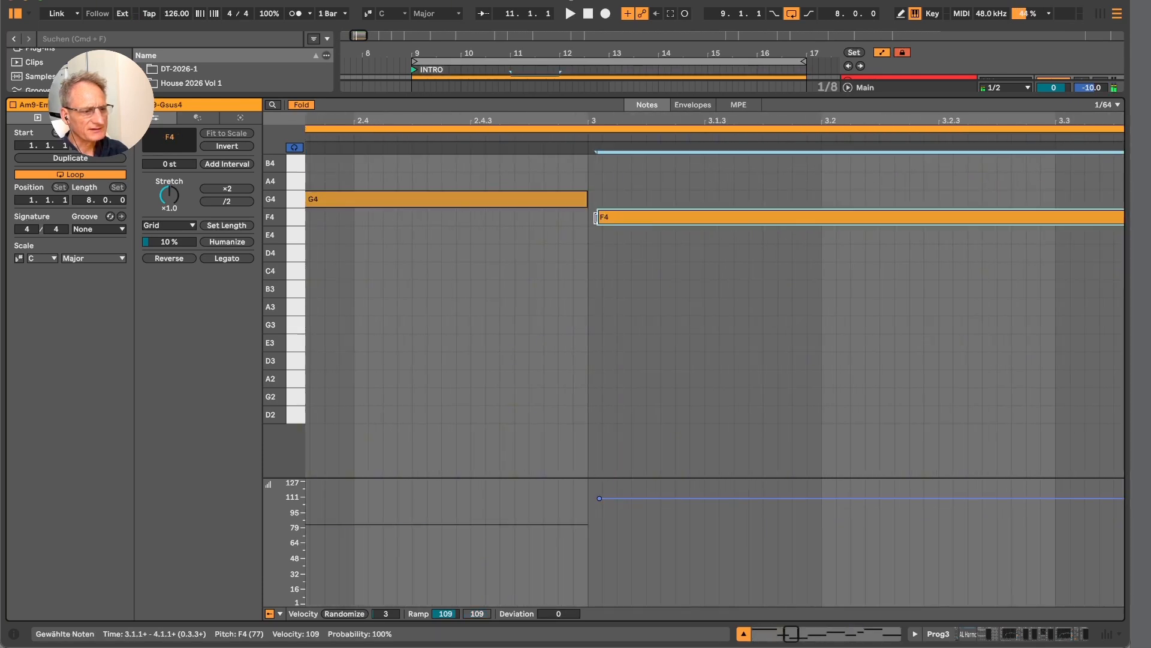
pyautogui.moveTo(625, 120); pyautogui.dragTo(622, 42)
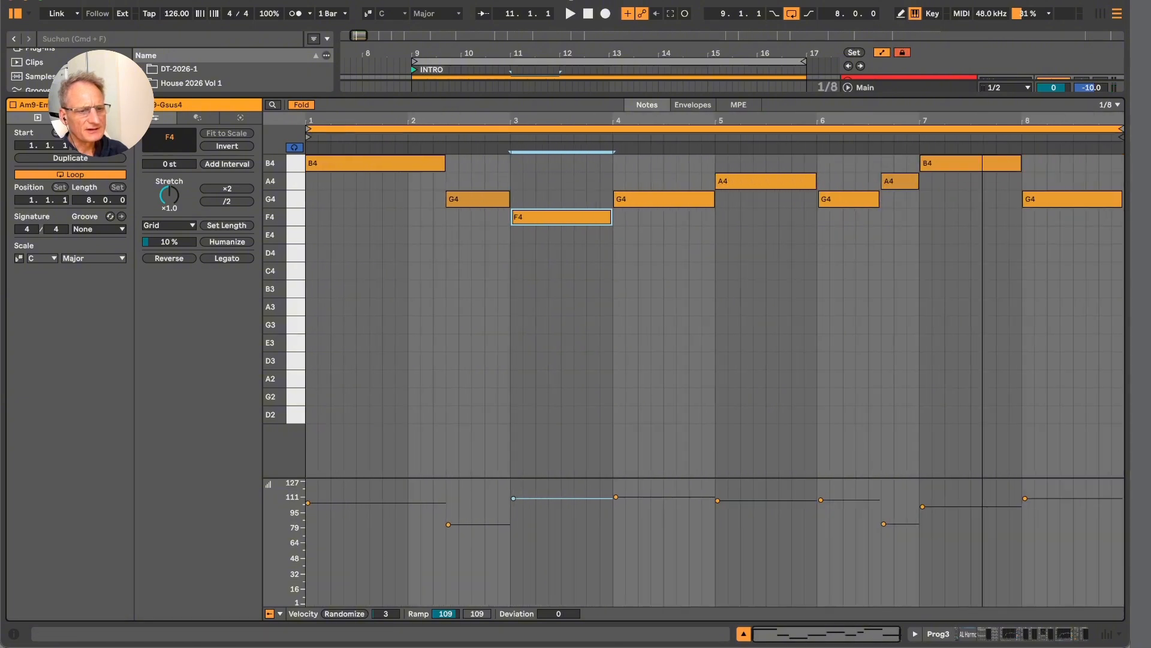
pyautogui.moveTo(983, 120); pyautogui.dragTo(982, 176)
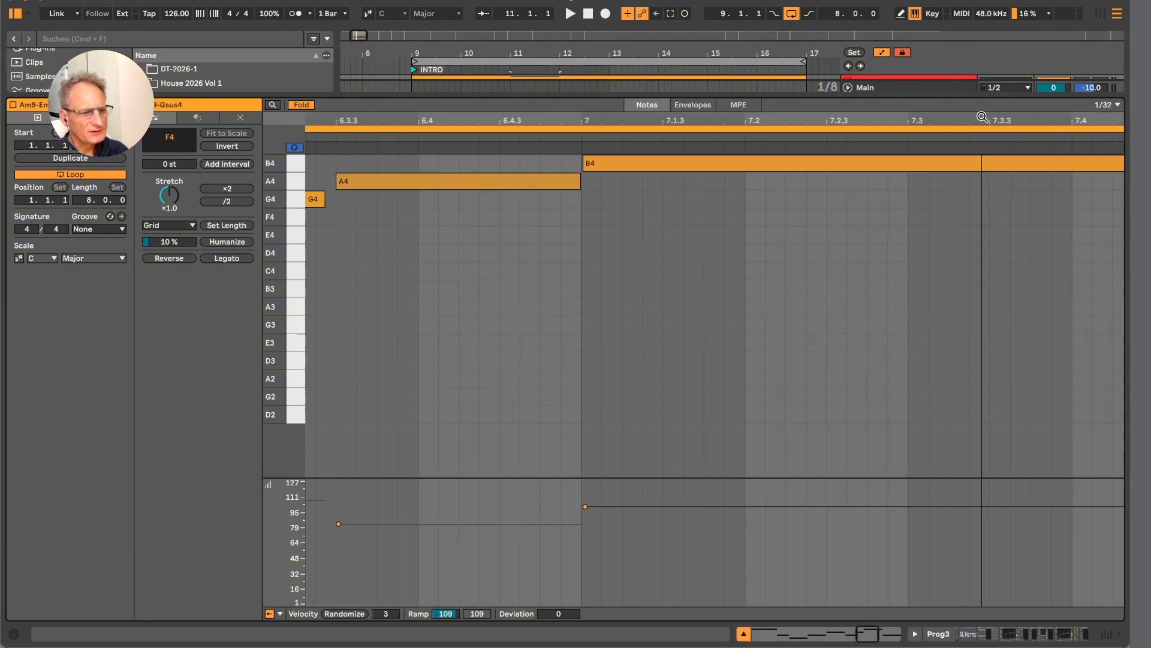
pyautogui.click(578, 182)
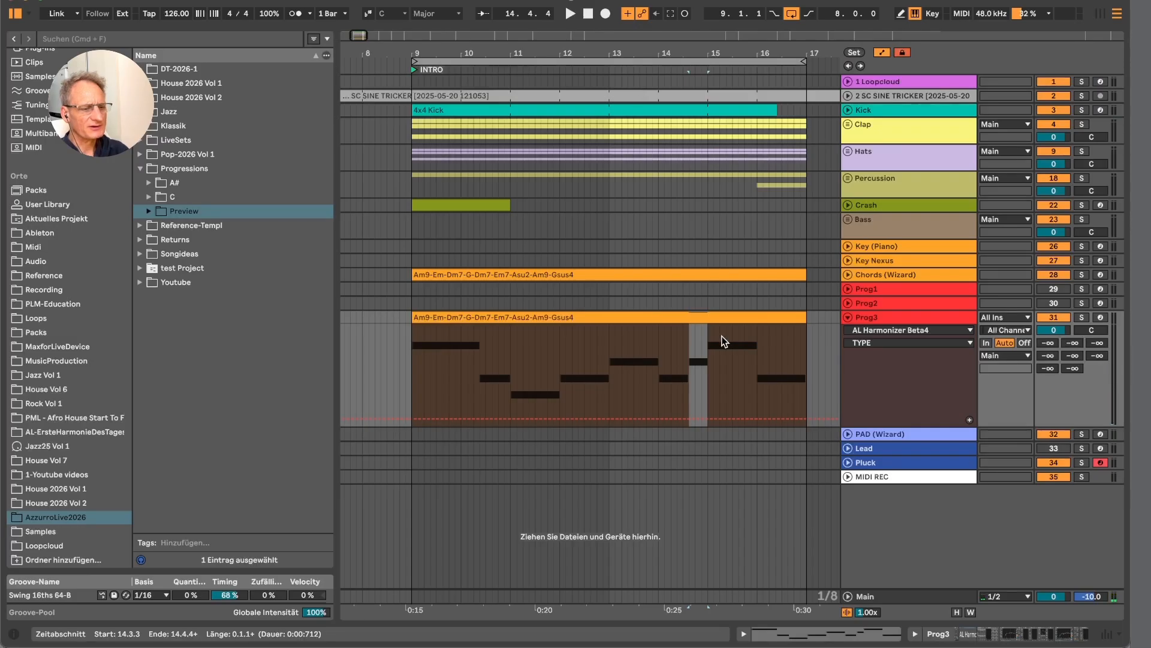
# Apply the Prog3 track's red colour to its clip.
pyautogui.click(877, 317)
pyautogui.rightClick(881, 317)
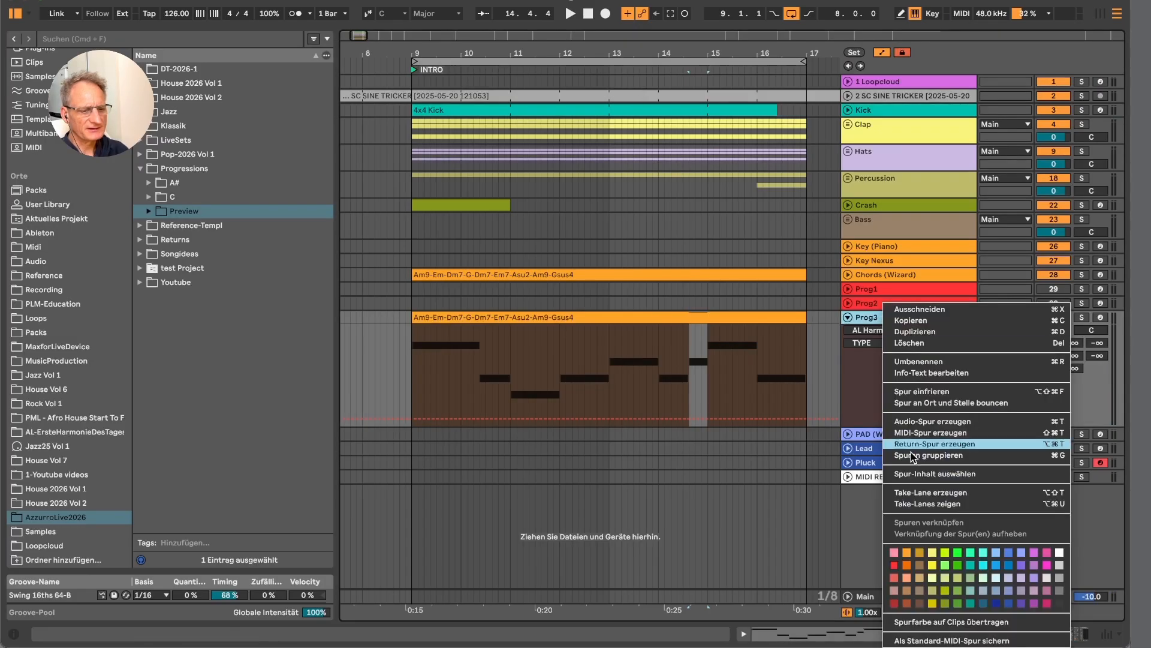
pyautogui.click(917, 621)
pyautogui.click(758, 317)
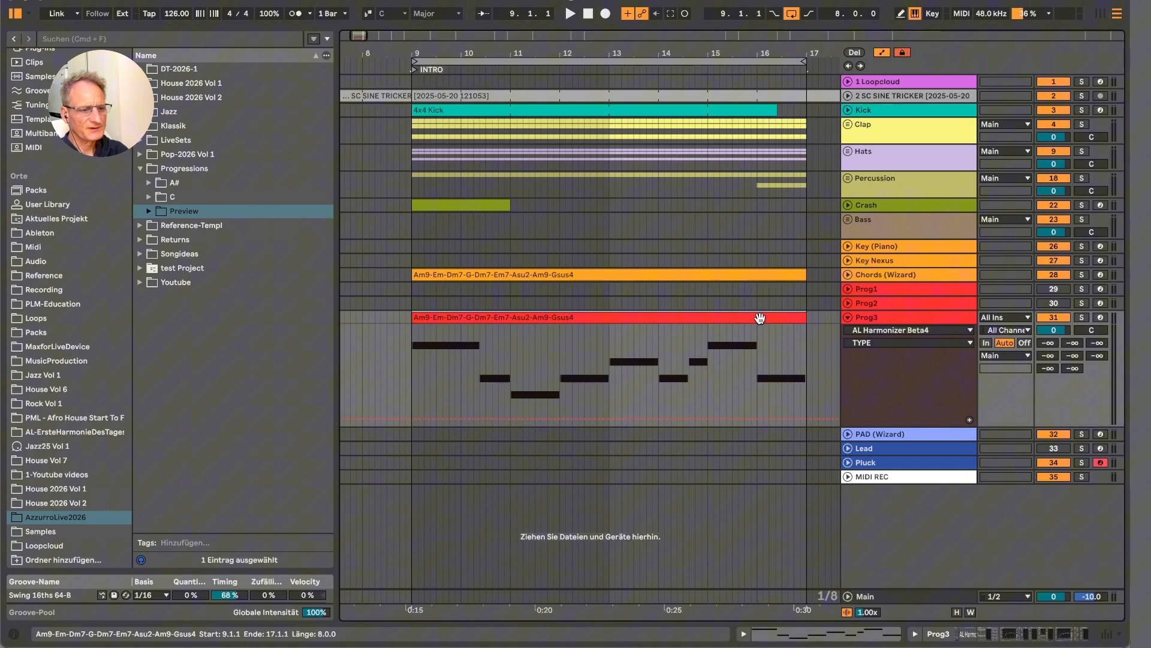
# Show Prog3's devices and its AL Harmonizer Beta4 POSITION automation, and set it to P6 over the note from 10.2.3 to 11.1.1.
pyautogui.doubleClick(906, 318)
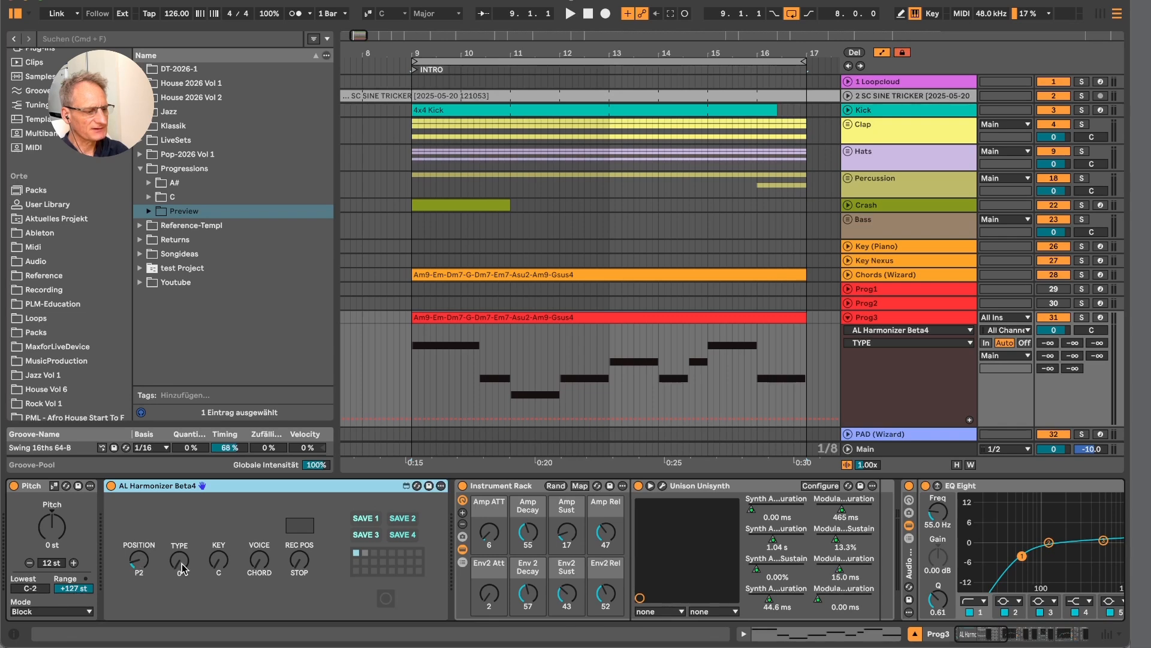
pyautogui.click(474, 317)
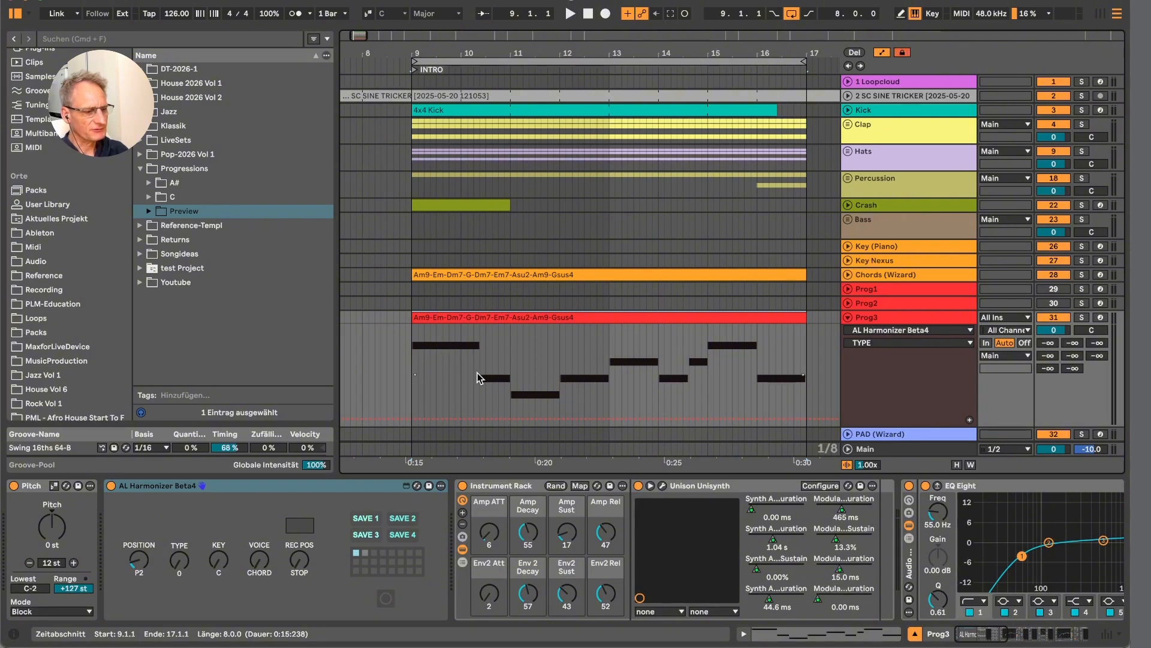
pyautogui.moveTo(477, 368)
pyautogui.mouseDown()
pyautogui.moveTo(512, 368)
pyautogui.moveTo(492, 381)
pyautogui.moveTo(492, 356)
pyautogui.mouseUp()
pyautogui.click(912, 342)
pyautogui.click(882, 330)
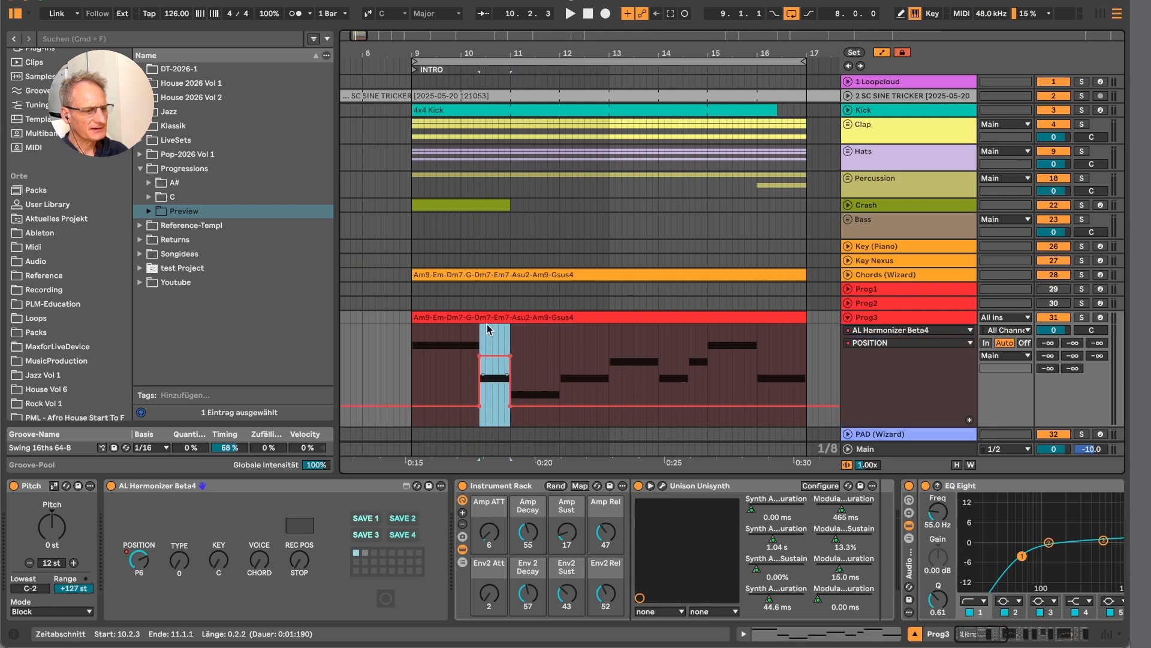
# Set the POSITION automation to P4 over the bar 11 note and P5 over the bar 12 note.
pyautogui.click(558, 370)
pyautogui.moveTo(558, 370)
pyautogui.mouseDown()
pyautogui.moveTo(511, 369)
pyautogui.moveTo(525, 393)
pyautogui.moveTo(526, 380)
pyautogui.mouseUp()
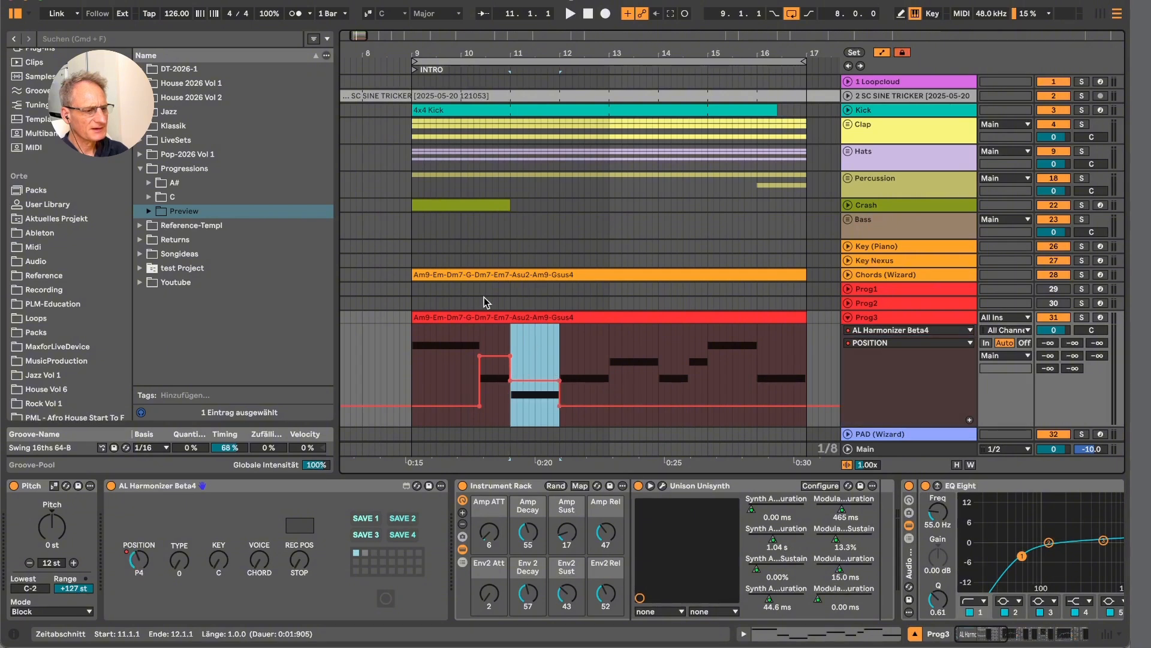
pyautogui.click(608, 370)
pyautogui.moveTo(608, 370); pyautogui.dragTo(576, 369)
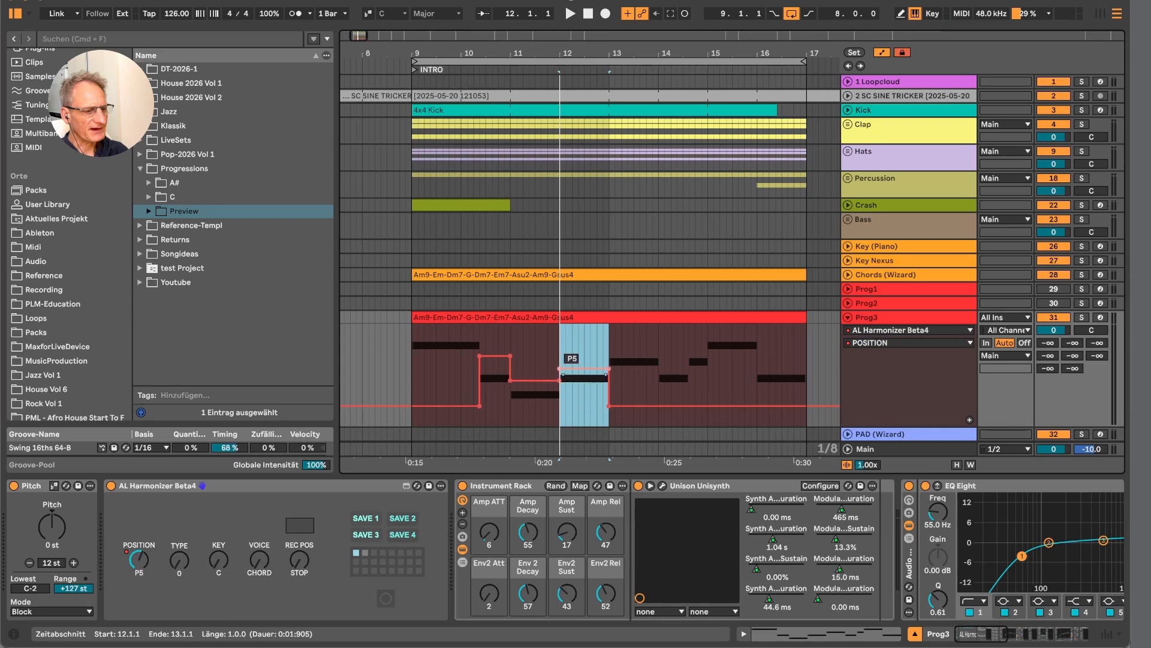
# Set the POSITION automation to P4 over the bar 13 note, P6 from 14.1.1 to 14.3.3, and P5 over the bar 16 note.
pyautogui.moveTo(658, 344); pyautogui.dragTo(610, 343)
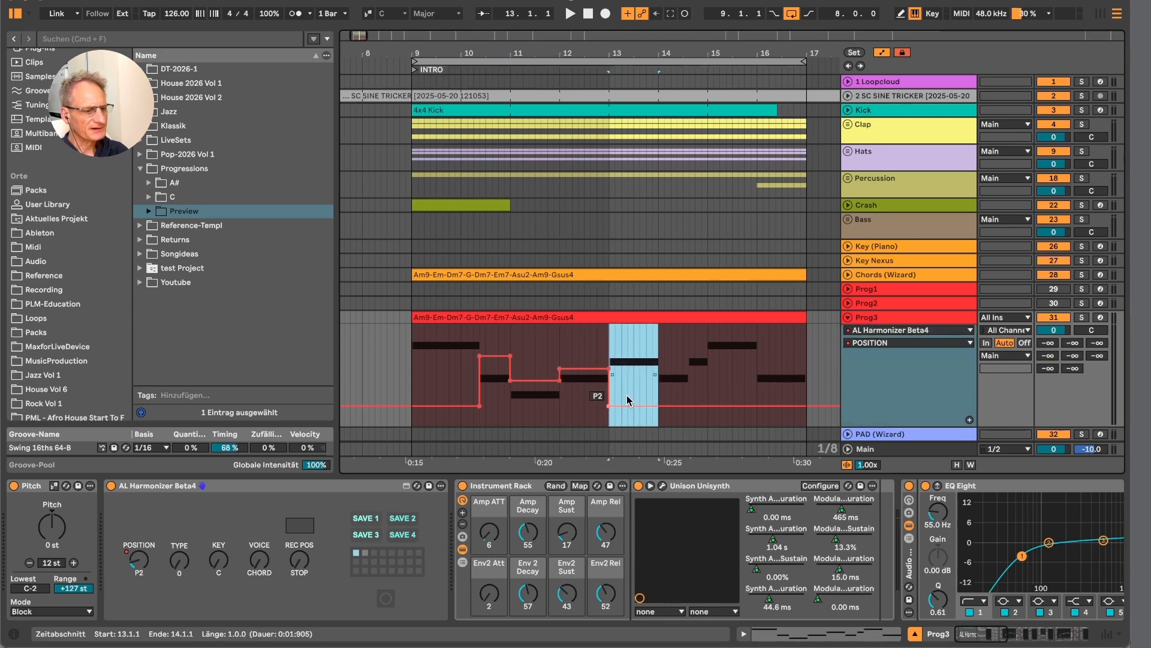
pyautogui.moveTo(629, 401); pyautogui.dragTo(628, 373)
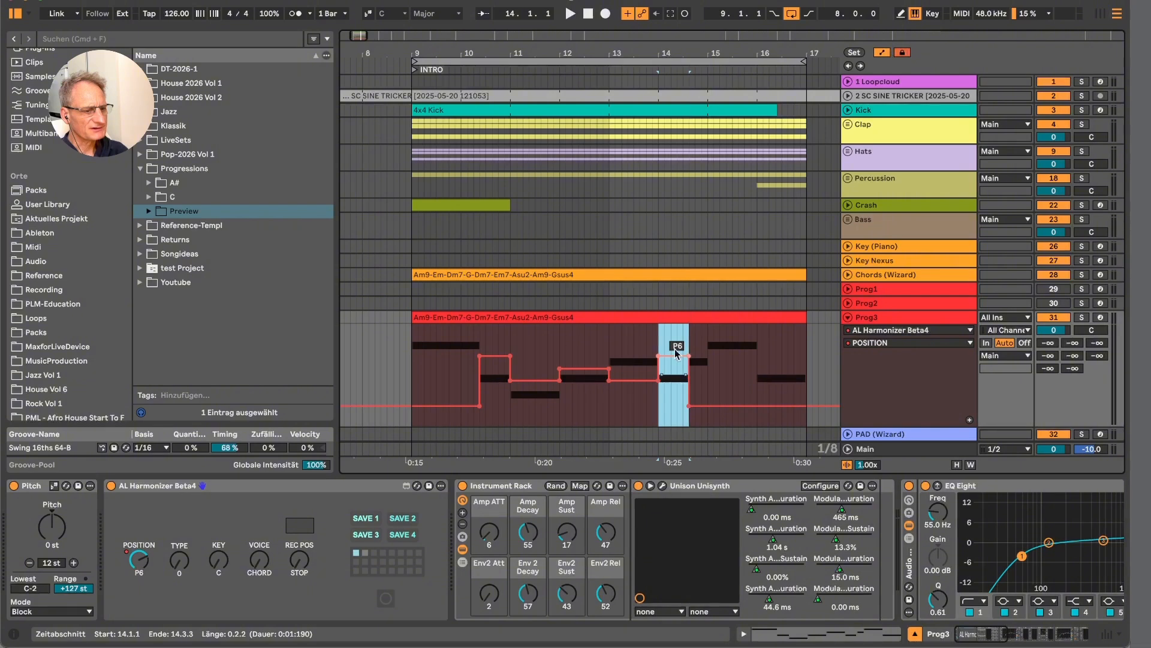
pyautogui.moveTo(705, 336); pyautogui.dragTo(689, 339)
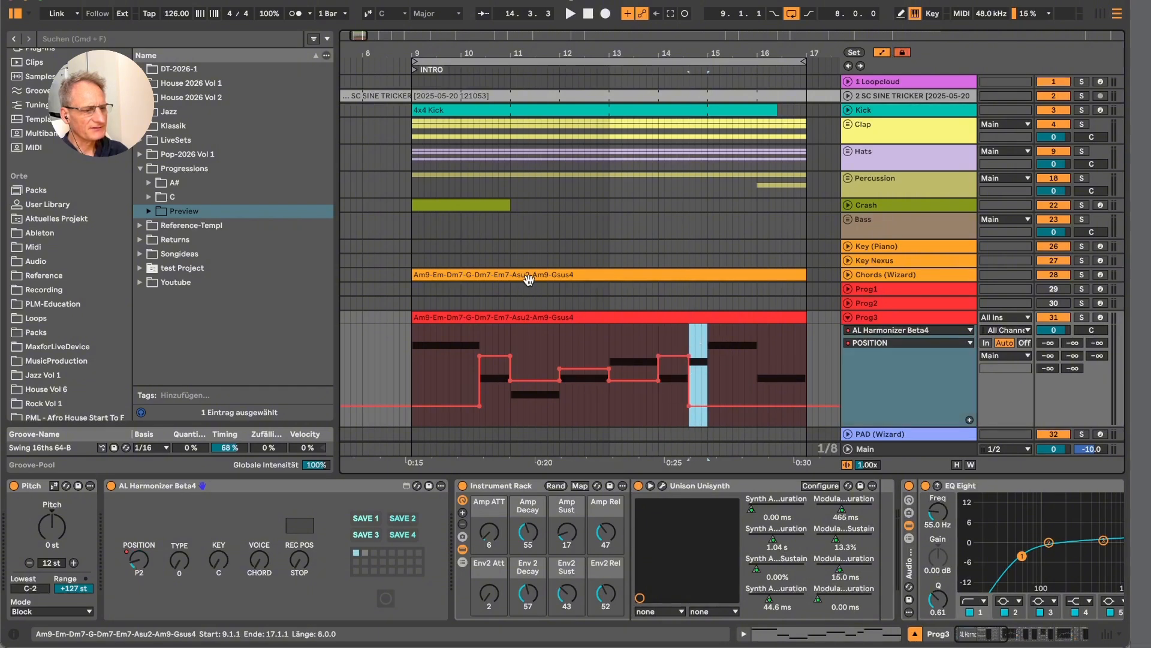
pyautogui.moveTo(759, 401); pyautogui.dragTo(804, 369)
pyautogui.moveTo(776, 406); pyautogui.dragTo(774, 363)
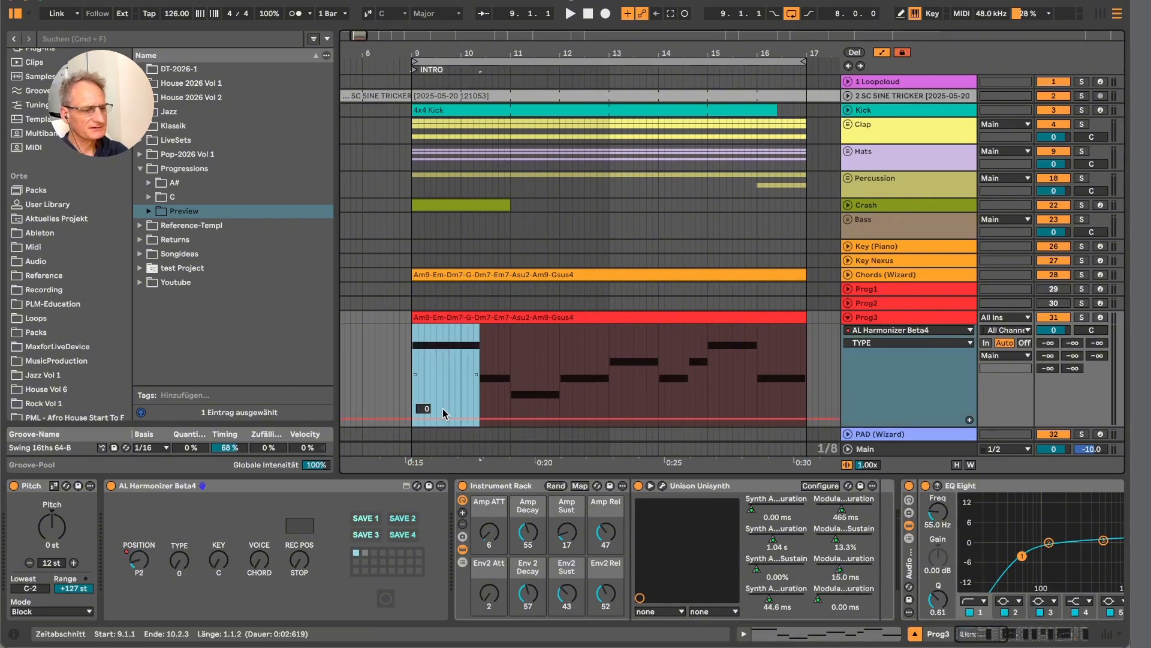
# Set Prog3's AL Harmonizer TYPE automation to 9th over the first note, 7th over bar 11, and 7th from bar 13 onward.
pyautogui.moveTo(442, 409); pyautogui.dragTo(442, 397)
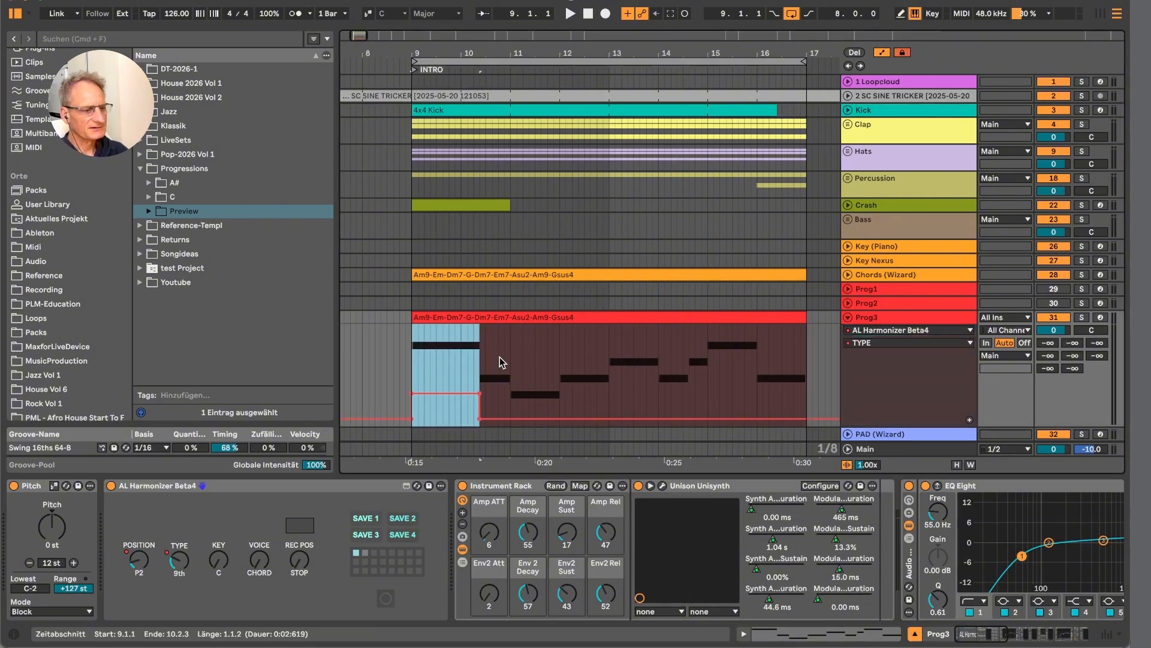
pyautogui.moveTo(480, 360); pyautogui.dragTo(512, 355)
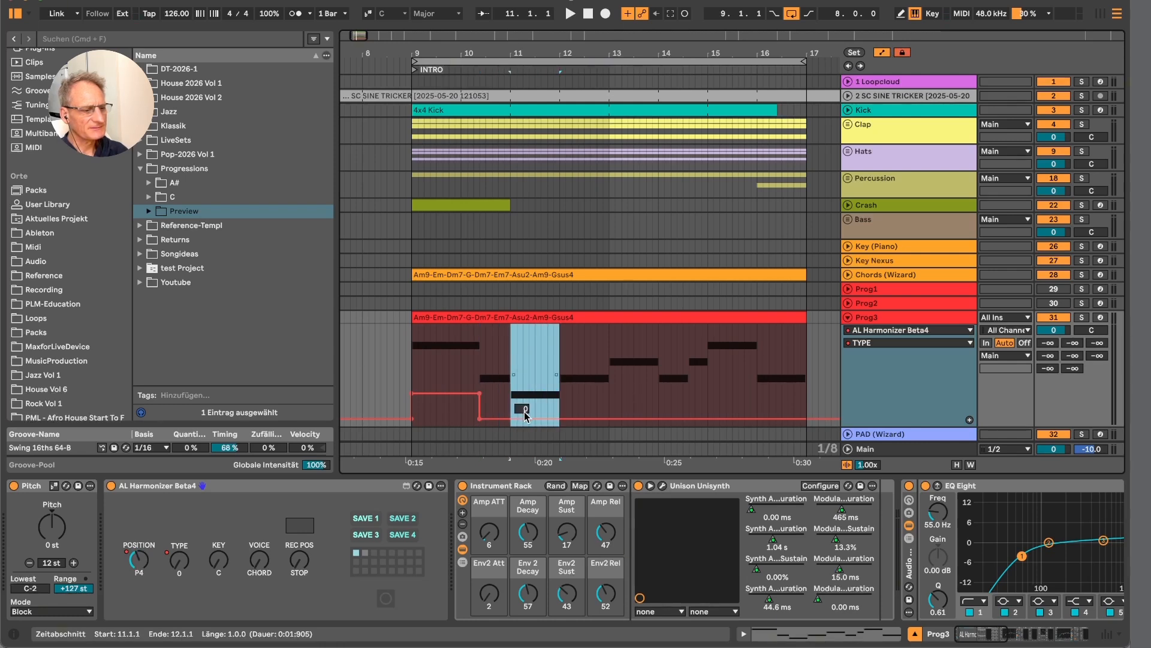
pyautogui.moveTo(526, 414); pyautogui.dragTo(525, 401)
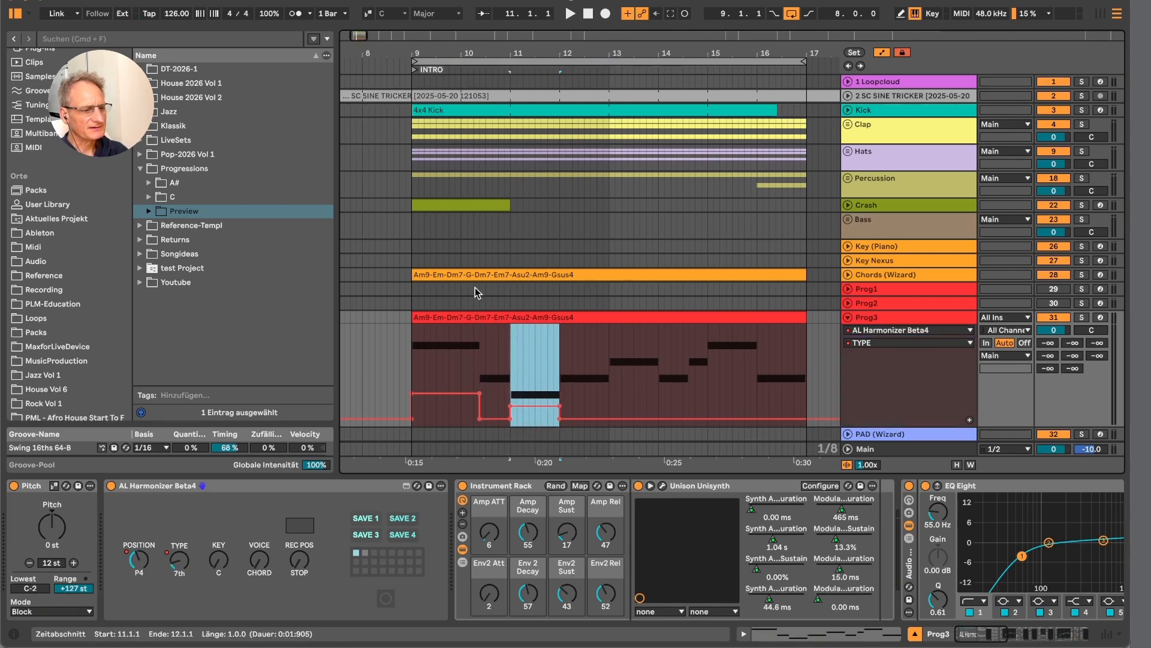
pyautogui.click(610, 391)
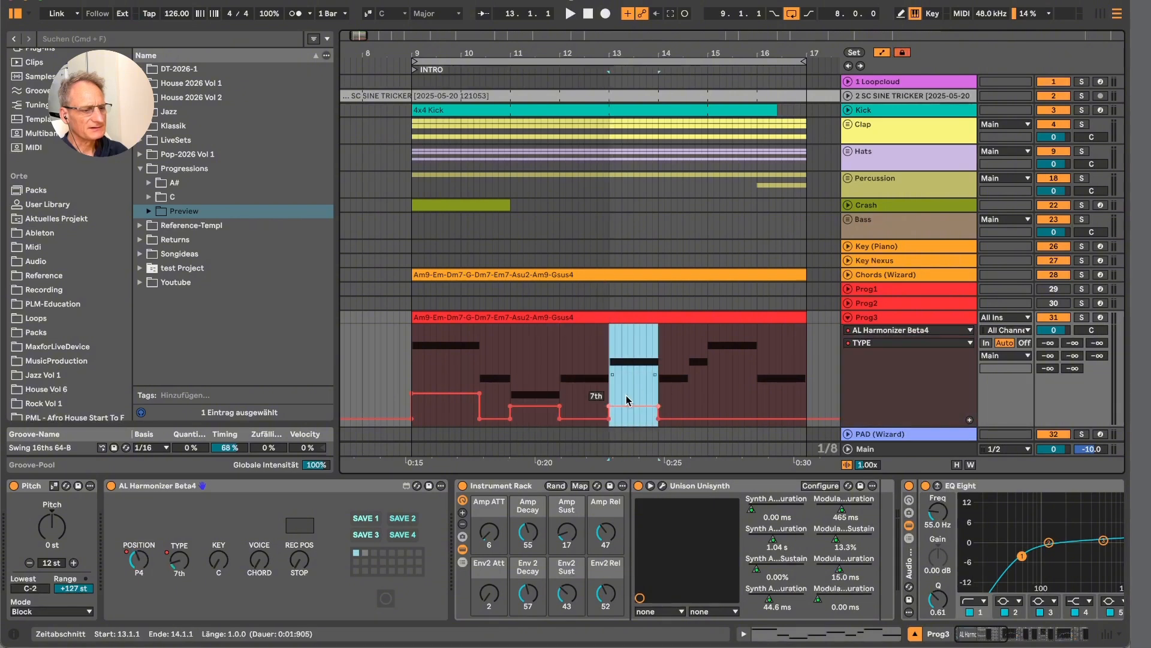
pyautogui.click(658, 419)
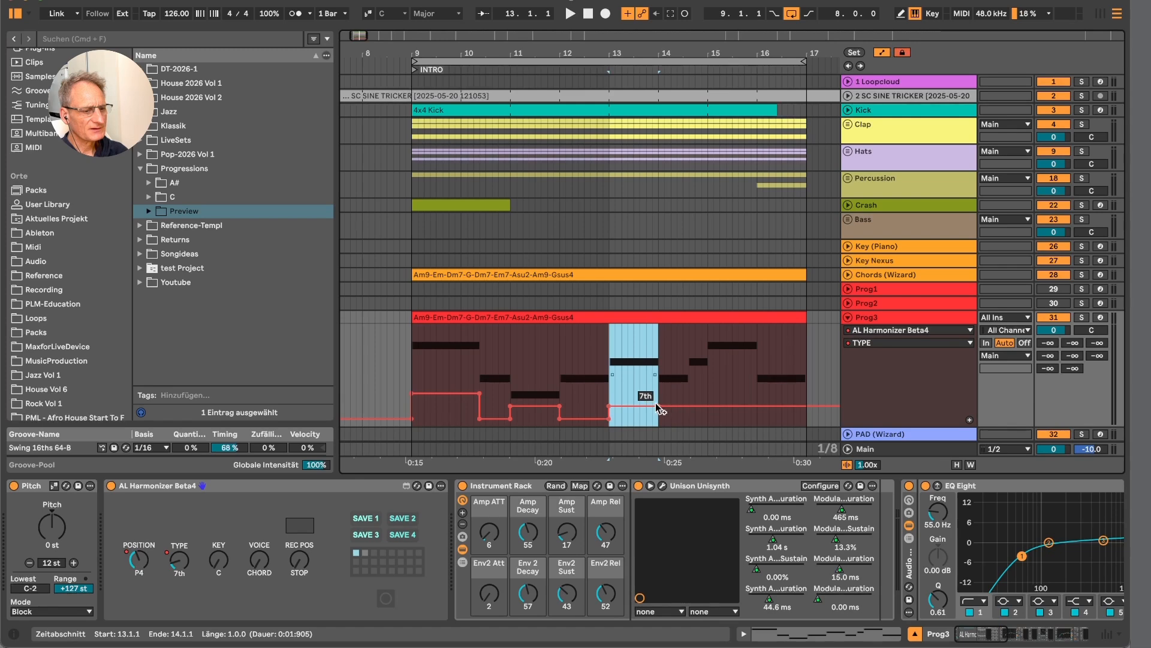
# Set the TYPE automation to SUS2 from 14.3.3 to 15.1.1, 9th over the bar 15 note, and SUS4 over the bar 16 note.
pyautogui.moveTo(690, 368); pyautogui.dragTo(695, 343)
pyautogui.click(689, 393)
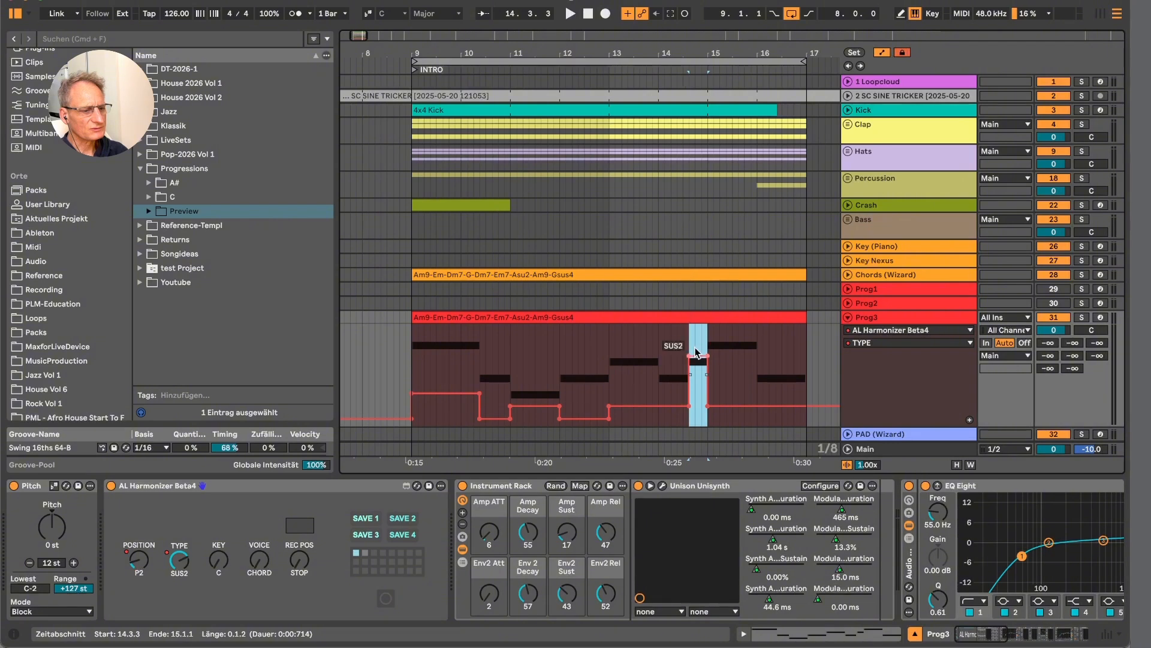
pyautogui.moveTo(735, 406); pyautogui.dragTo(773, 368)
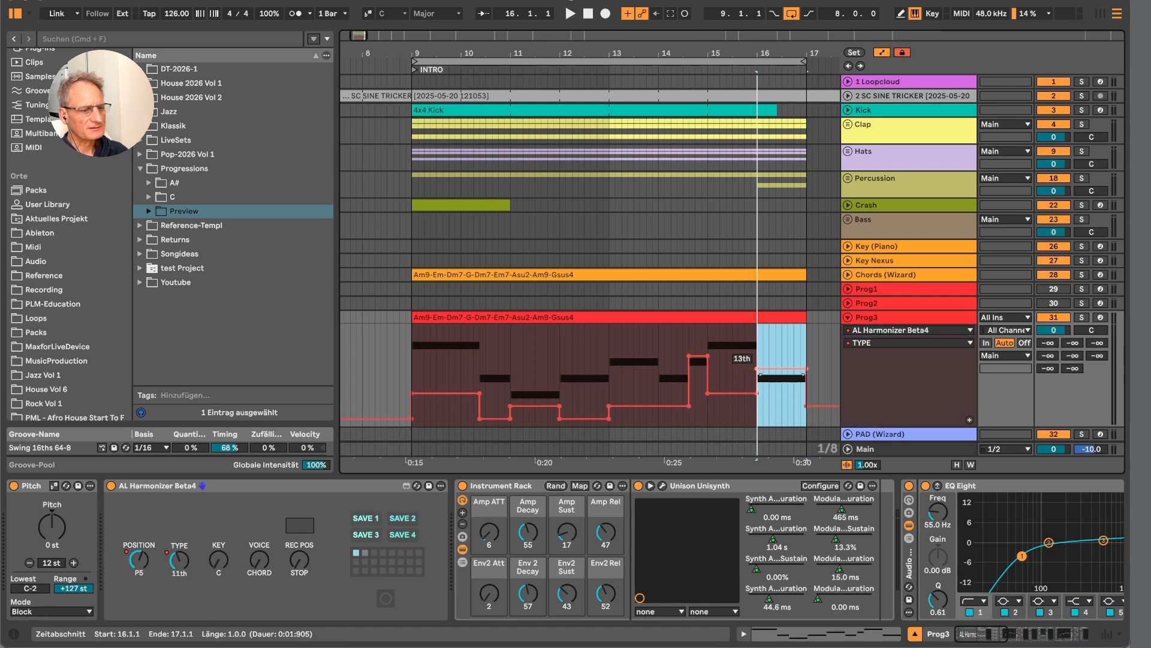
# Play the INTRO loop with Prog3 soloed and solo Chords (Wizard) to compare the harmonies.
pyautogui.click(589, 318)
pyautogui.click(1082, 318)
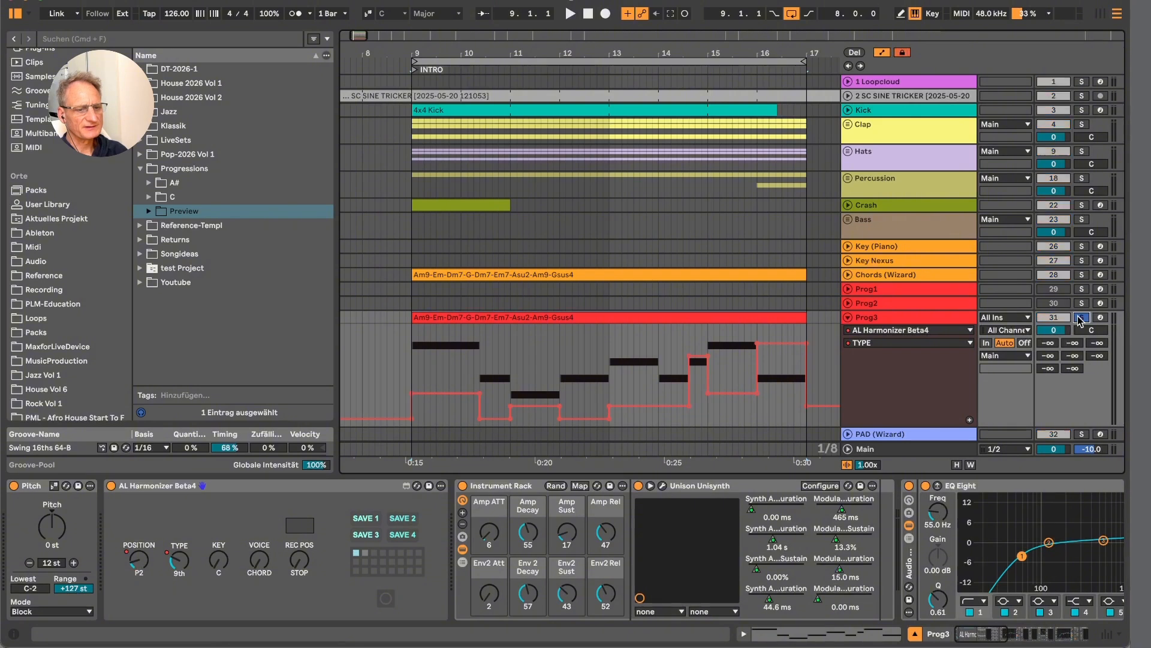
pyautogui.press('space')
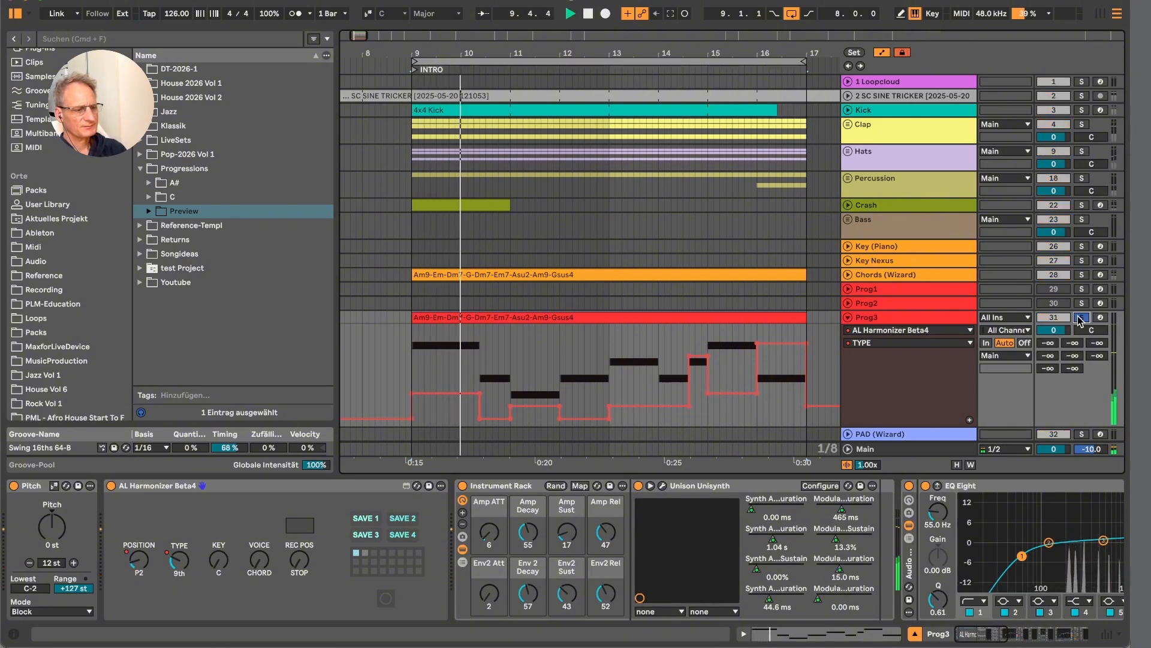
pyautogui.click(1081, 274)
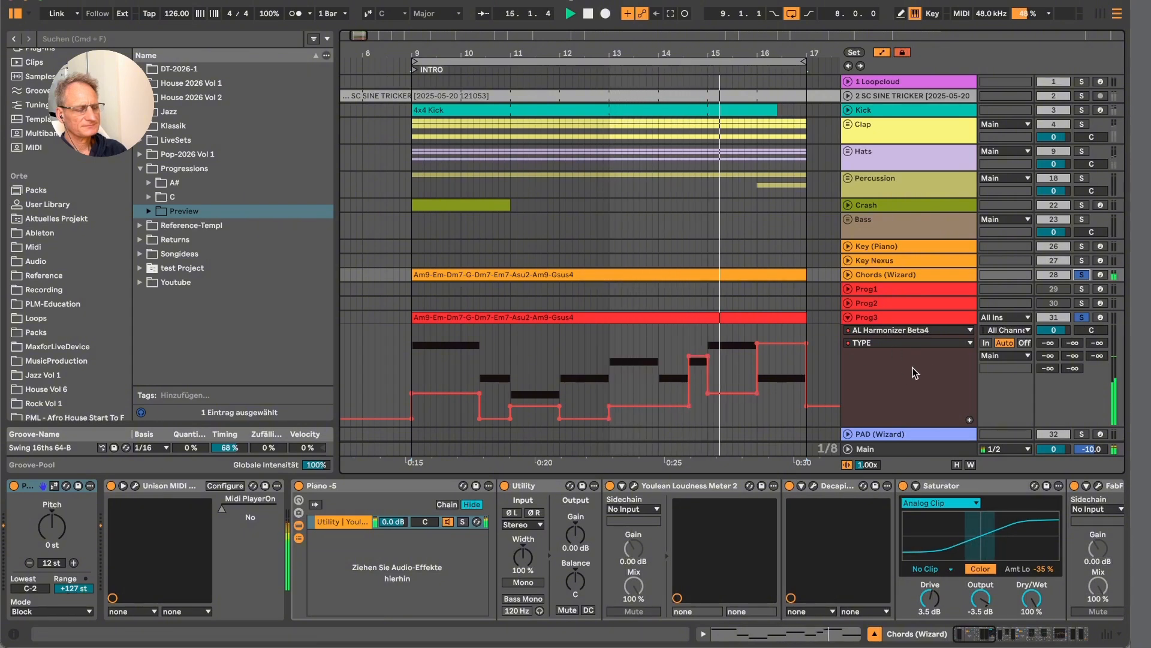
# Clear the solos, listen to the INTRO loop with all active tracks, and stop playback.
pyautogui.click(1082, 318)
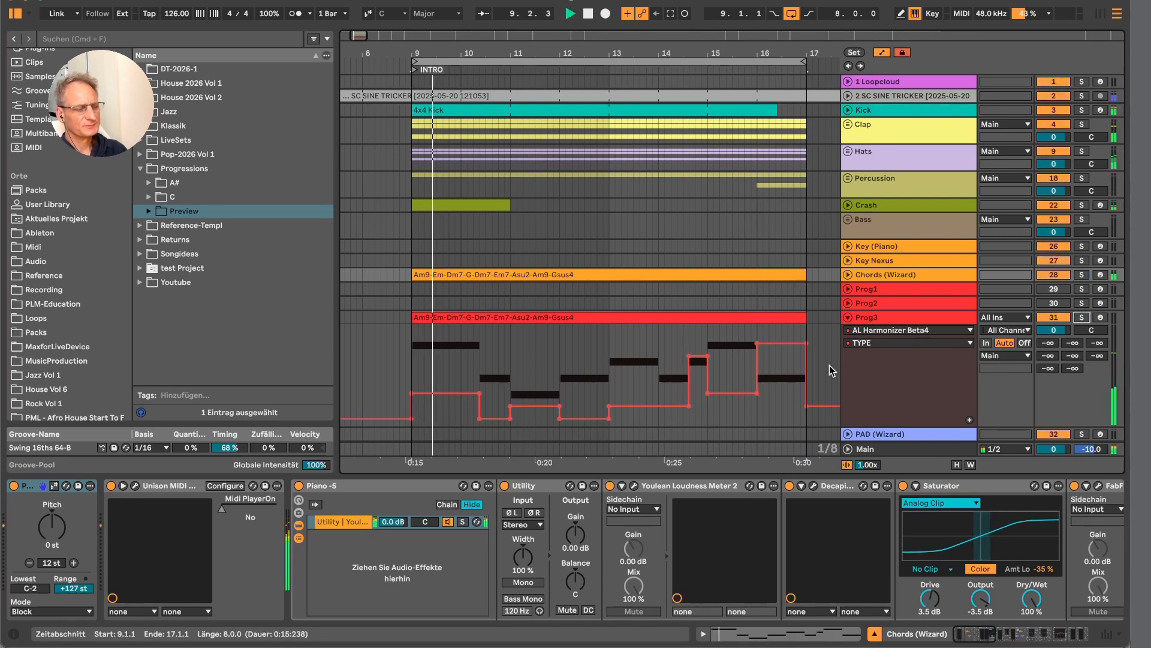
pyautogui.moveTo(531, 53); pyautogui.dragTo(483, 13)
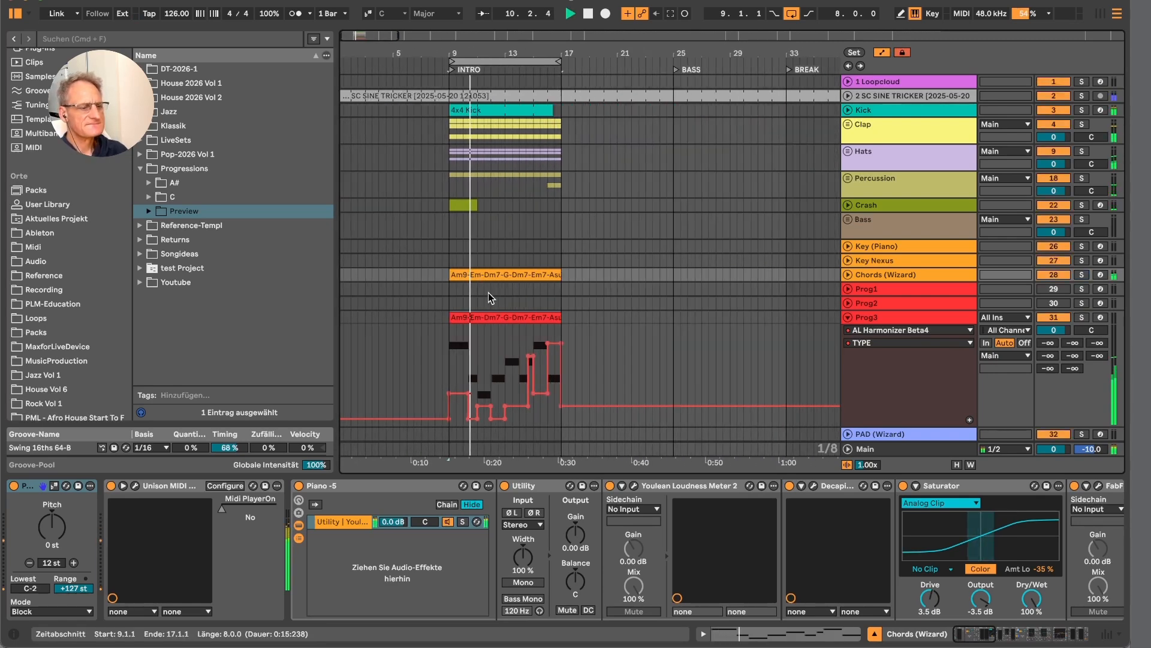
pyautogui.click(500, 316)
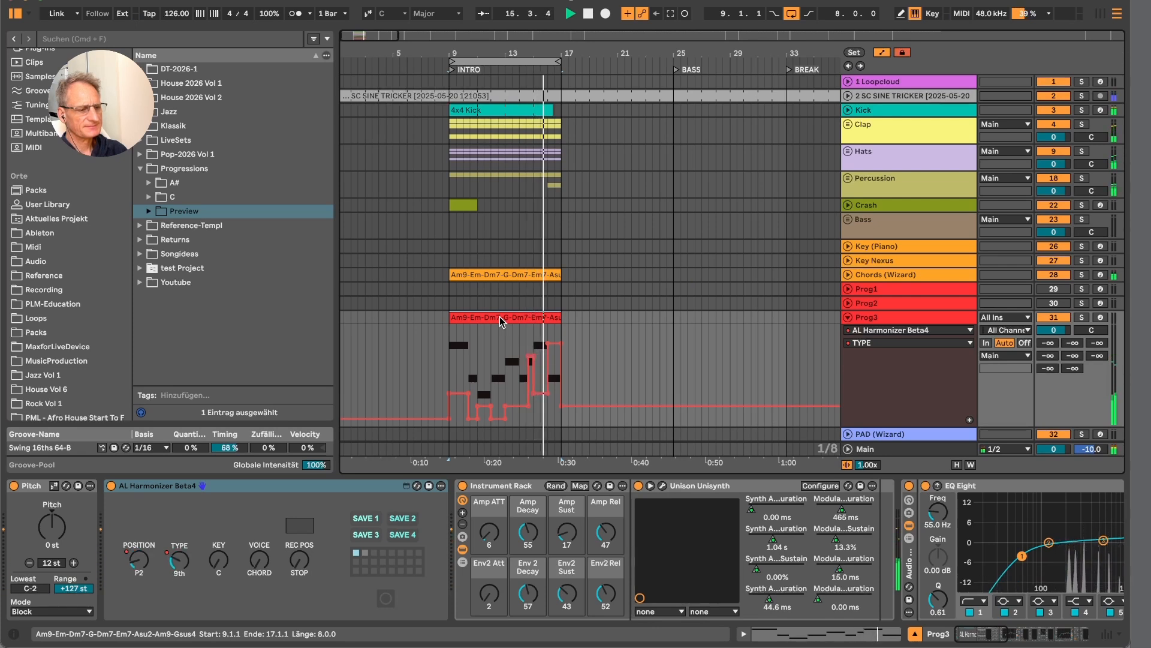
pyautogui.press('space')
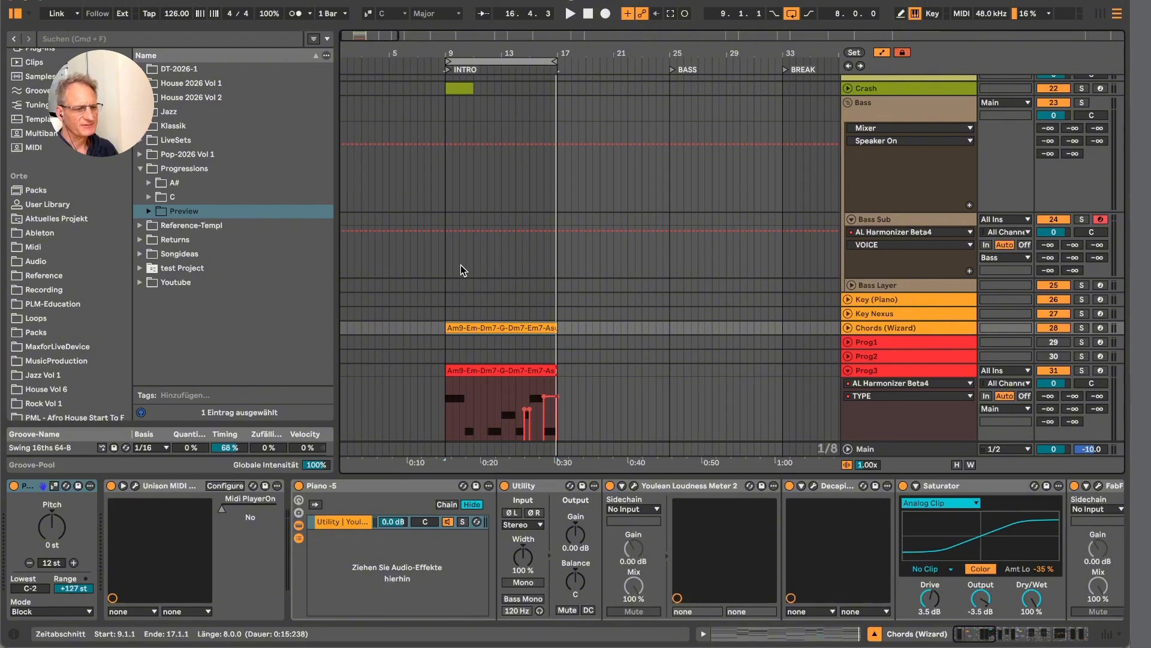
# Unfold the Bass Layer track and display the AL Harmonizer POSITION automation on the Bass Sub track.
pyautogui.click(904, 284)
pyautogui.click(851, 286)
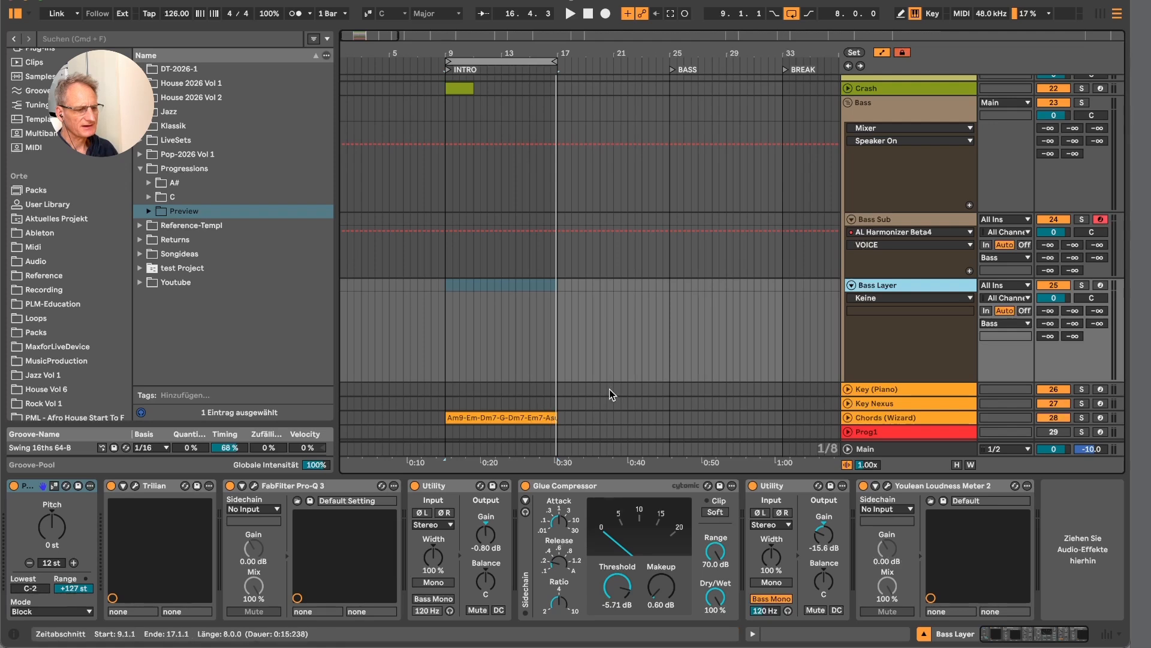
pyautogui.click(896, 223)
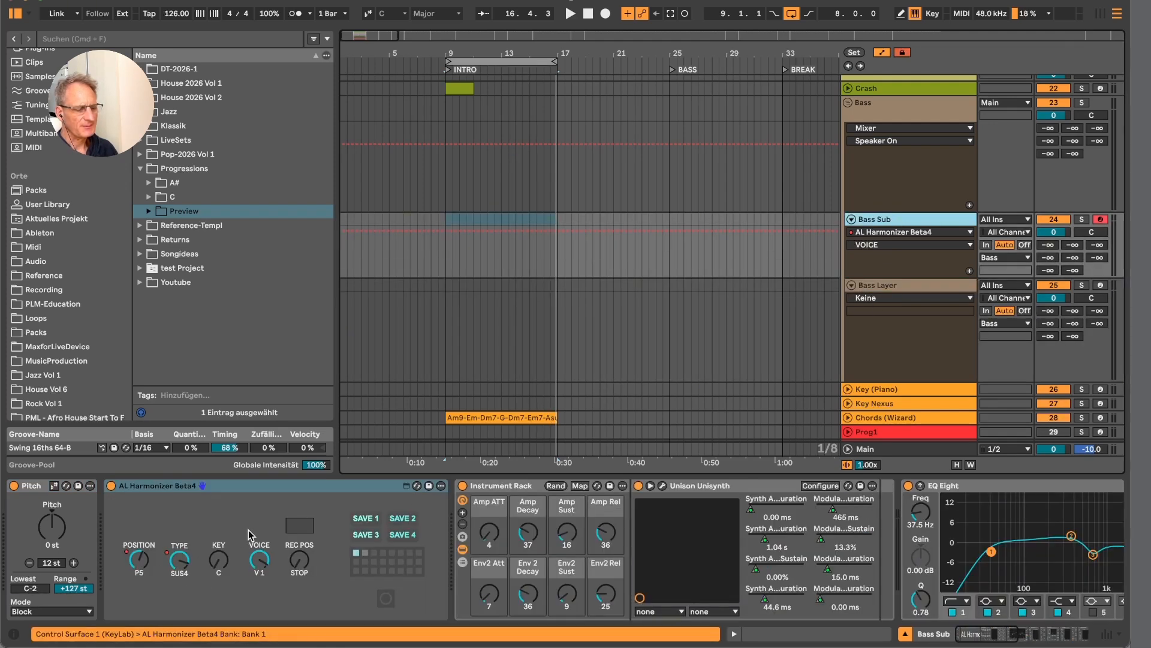
pyautogui.click(136, 566)
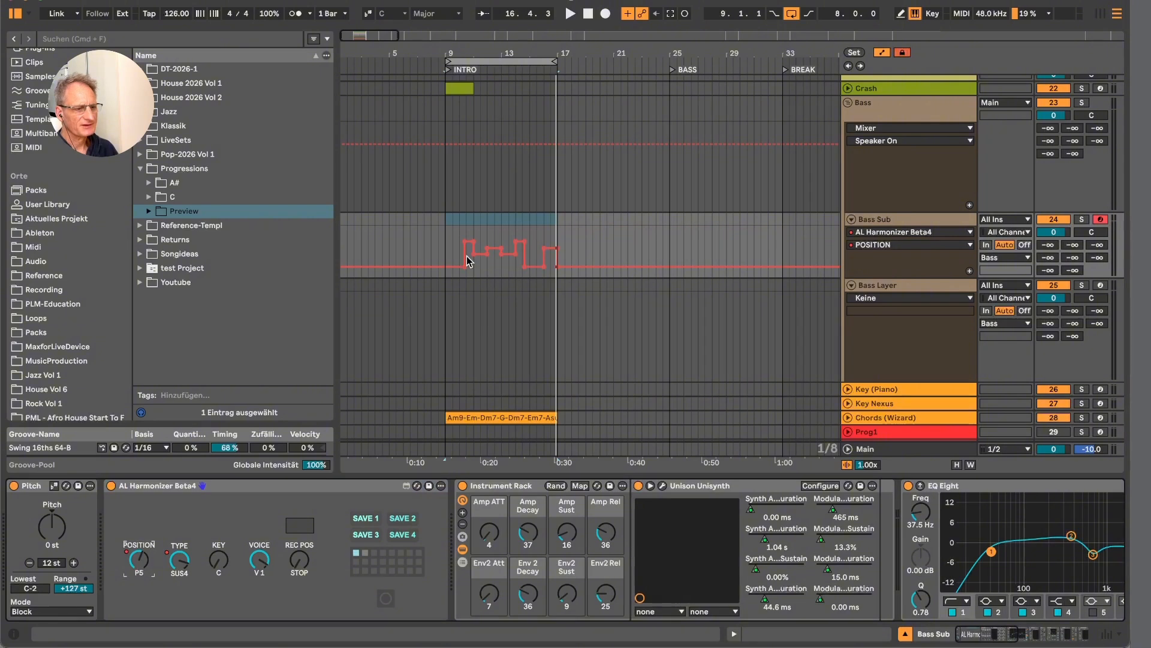
# Play a bass line live on Bass Sub over the INTRO loop from 9.1.1, stop, and capture the played MIDI as a clip.
pyautogui.click(445, 240)
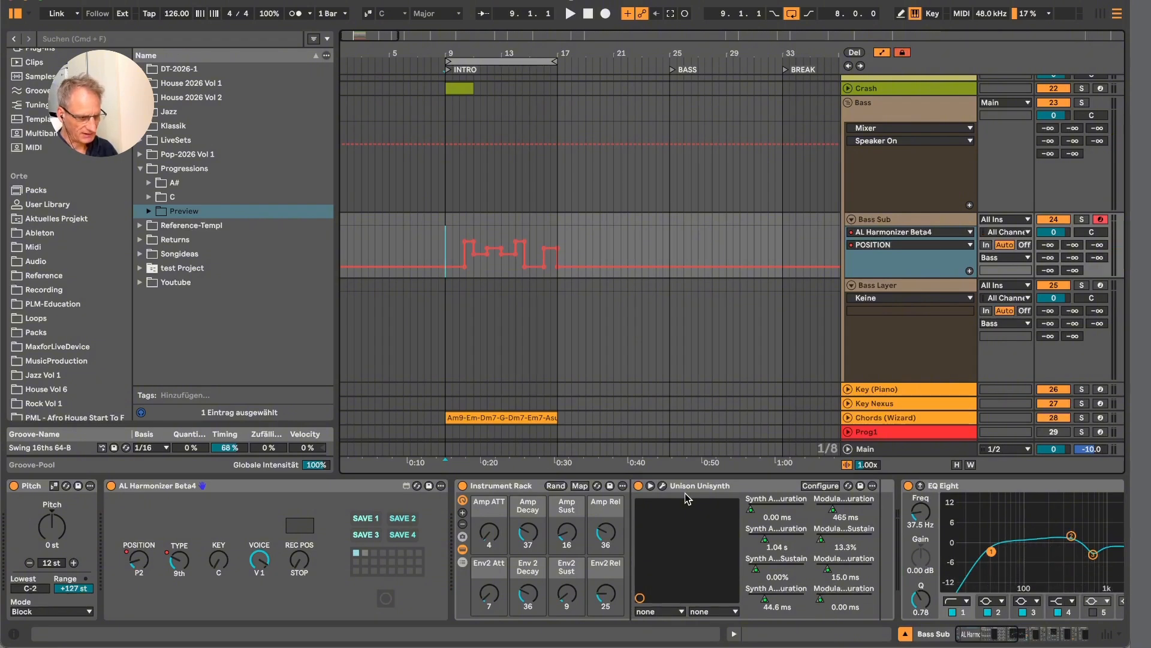
pyautogui.press('space')
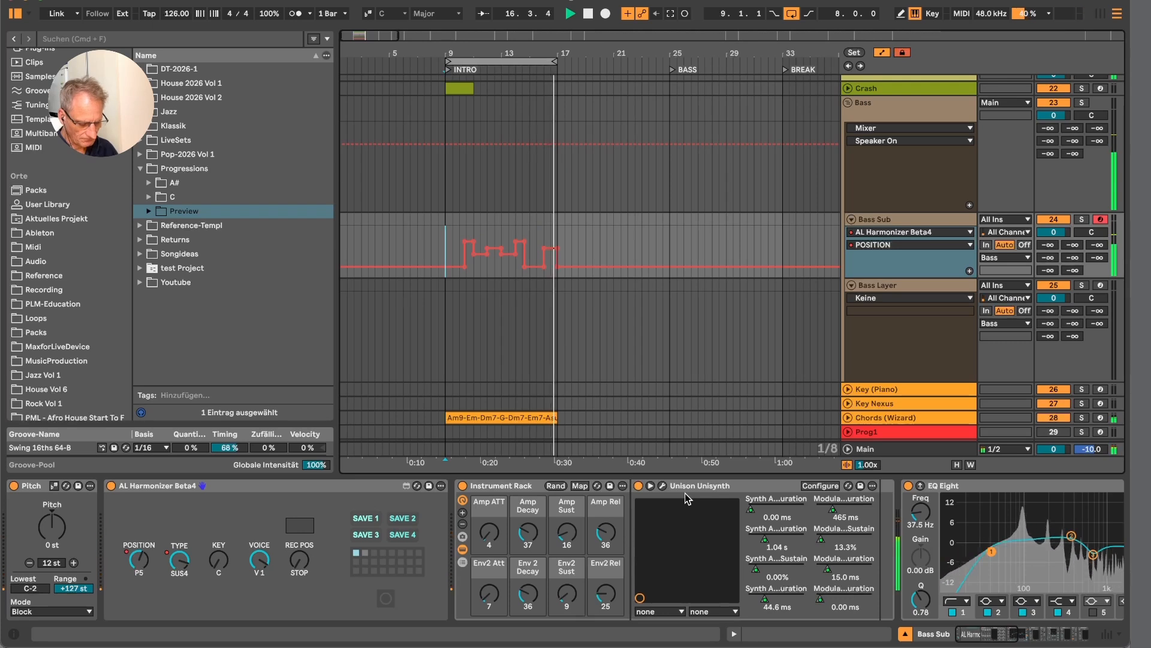
pyautogui.press('space')
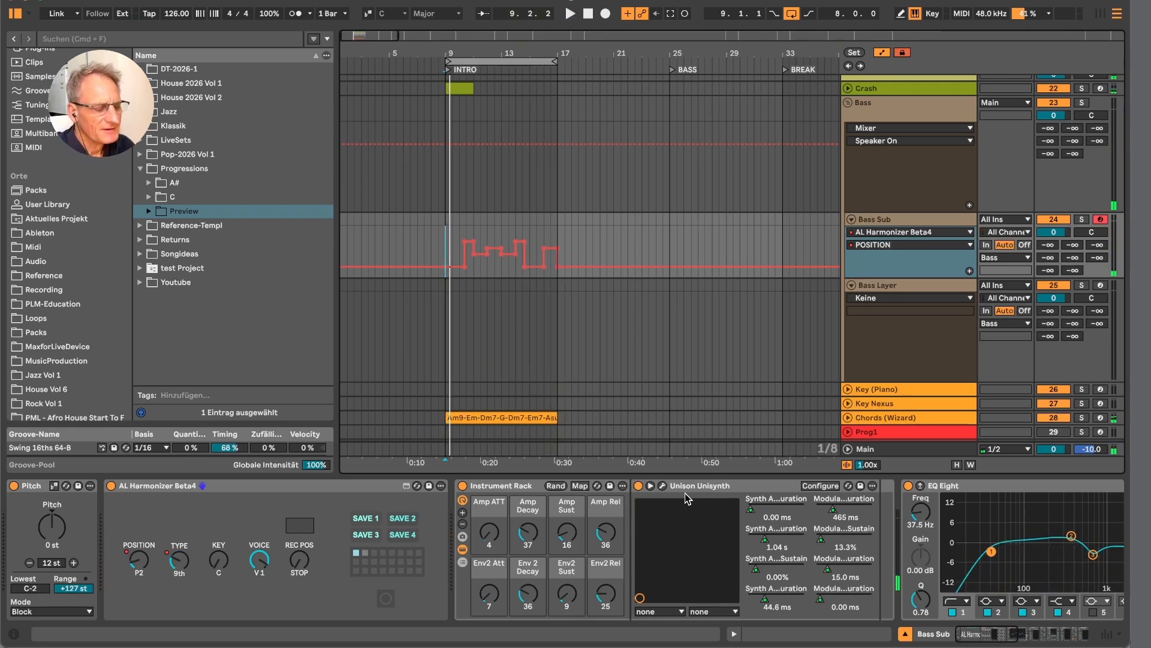
pyautogui.click(671, 13)
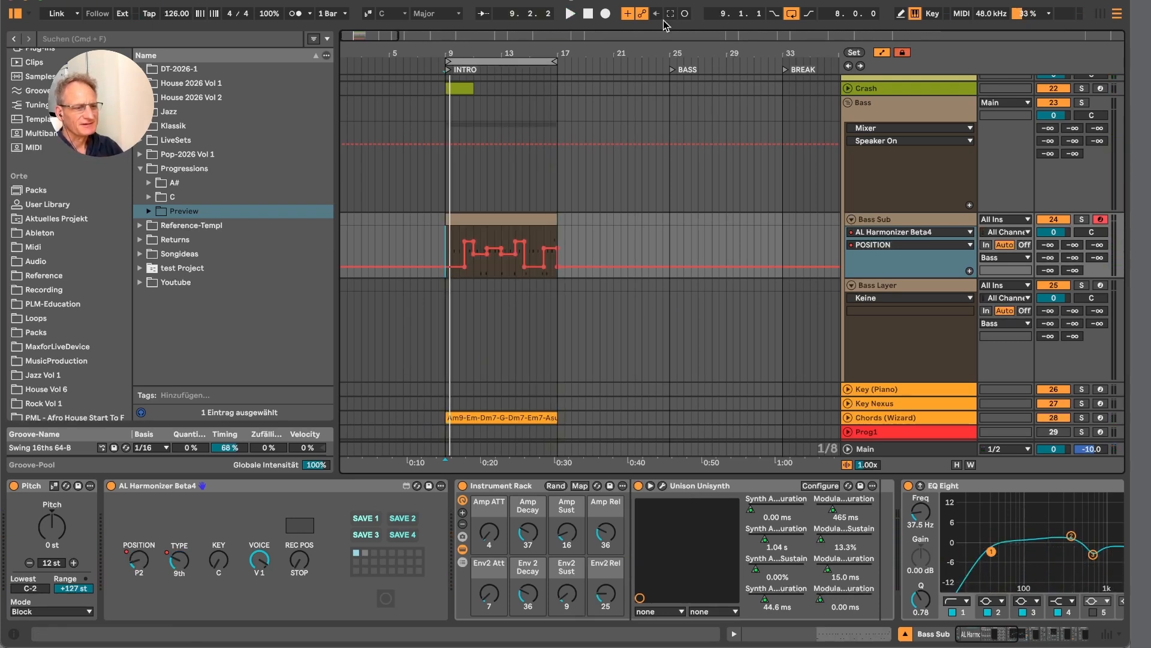
# Open the captured Bass Sub clip, examine its notes folded to the used pitches, and return to the arrangement.
pyautogui.click(500, 220)
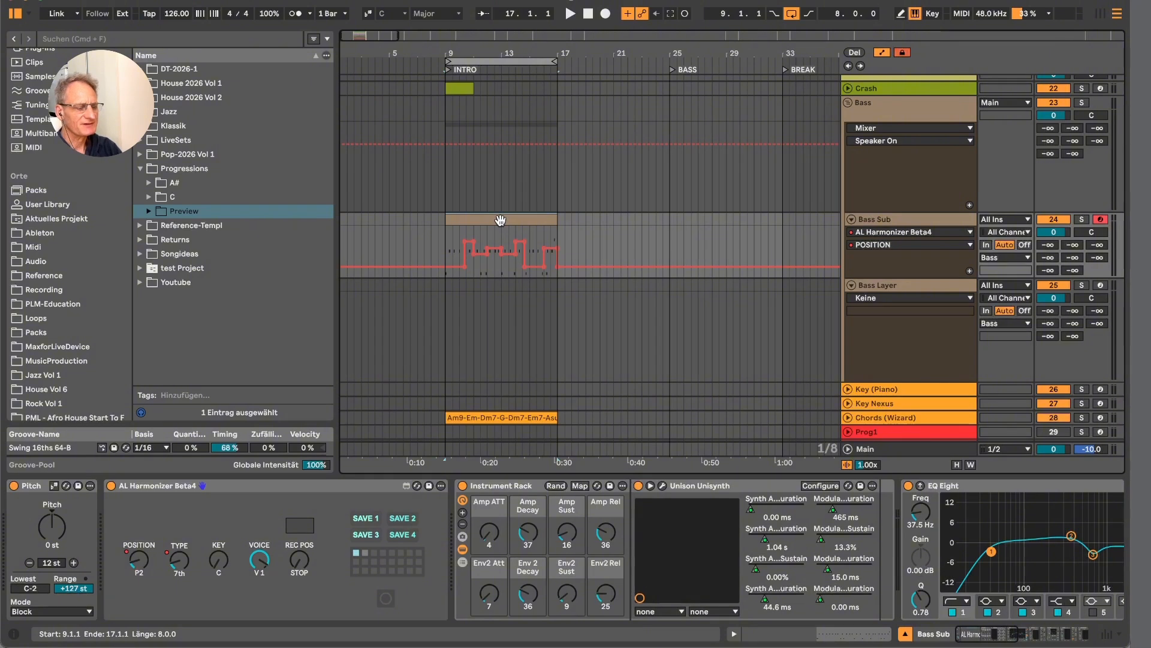
pyautogui.doubleClick(501, 221)
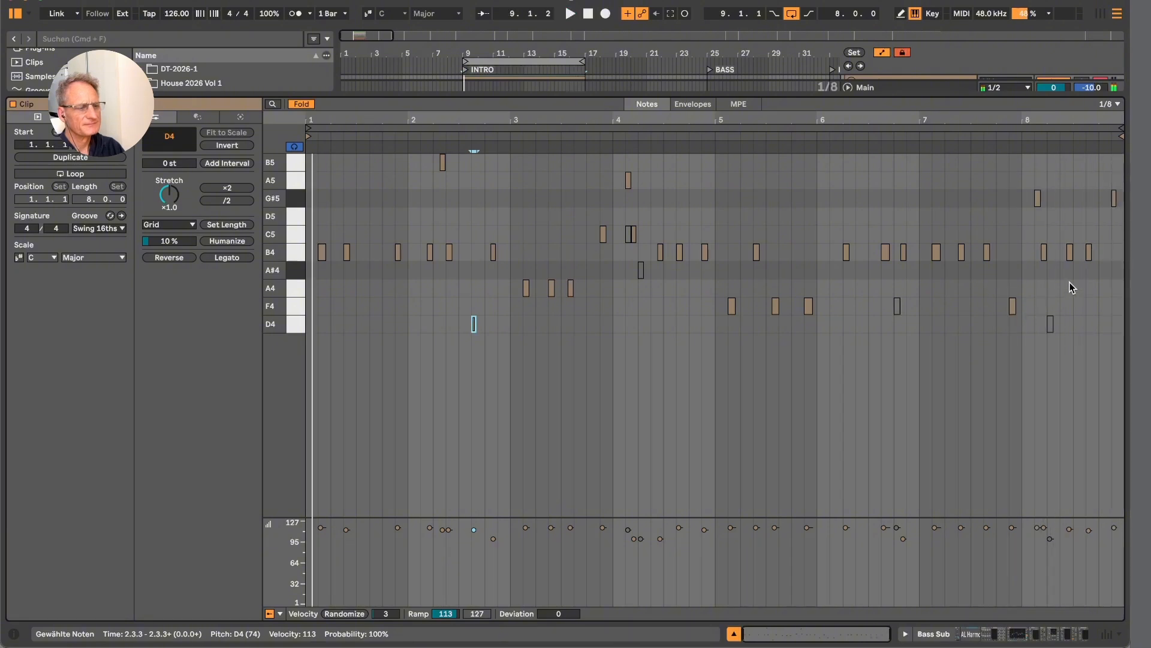
pyautogui.doubleClick(784, 92)
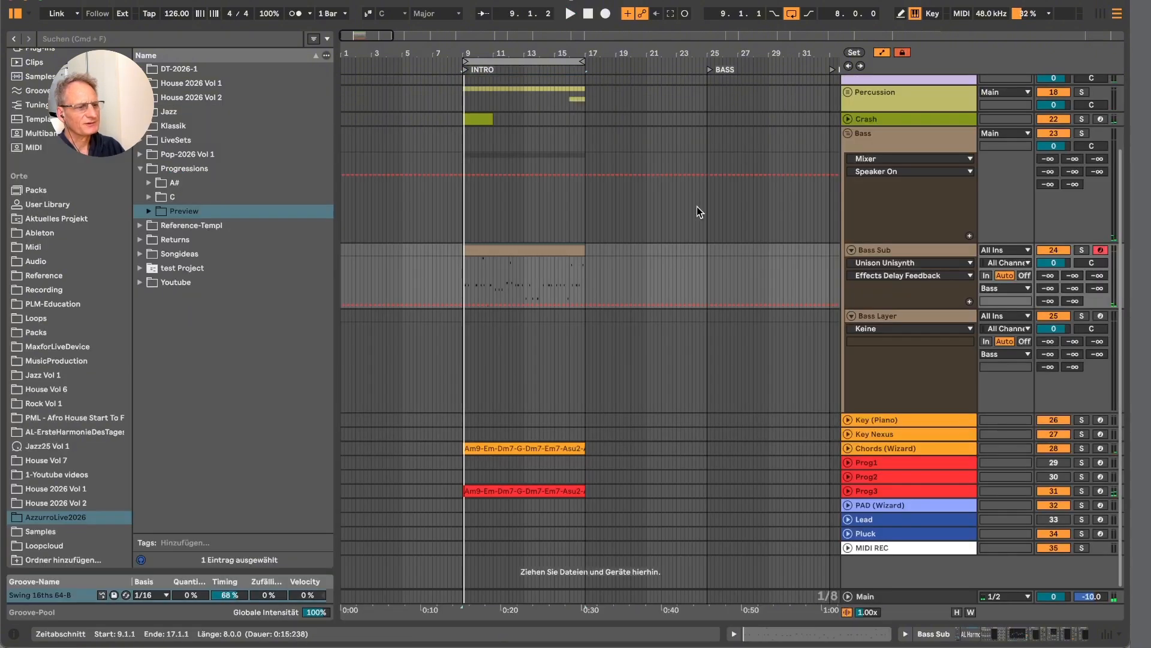
pyautogui.click(551, 246)
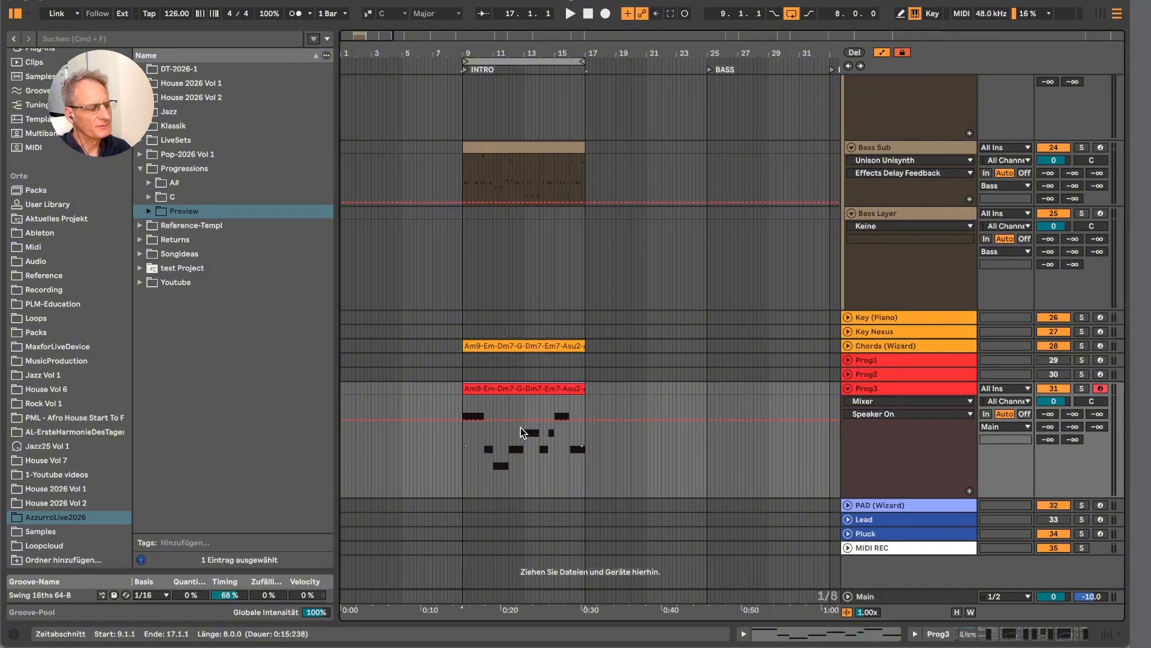
# Move the Prog3 clip from bar 9 to start at bar 17, and place the insert marker at 9.1.1.
pyautogui.moveTo(495, 389); pyautogui.dragTo(614, 393)
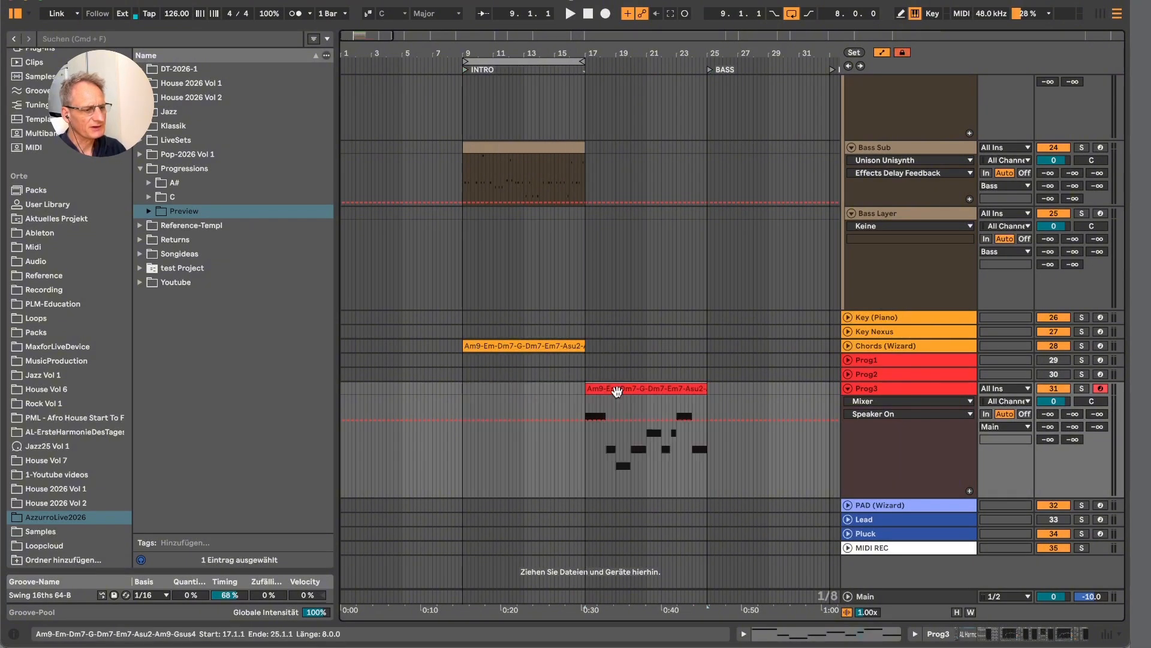
pyautogui.click(462, 393)
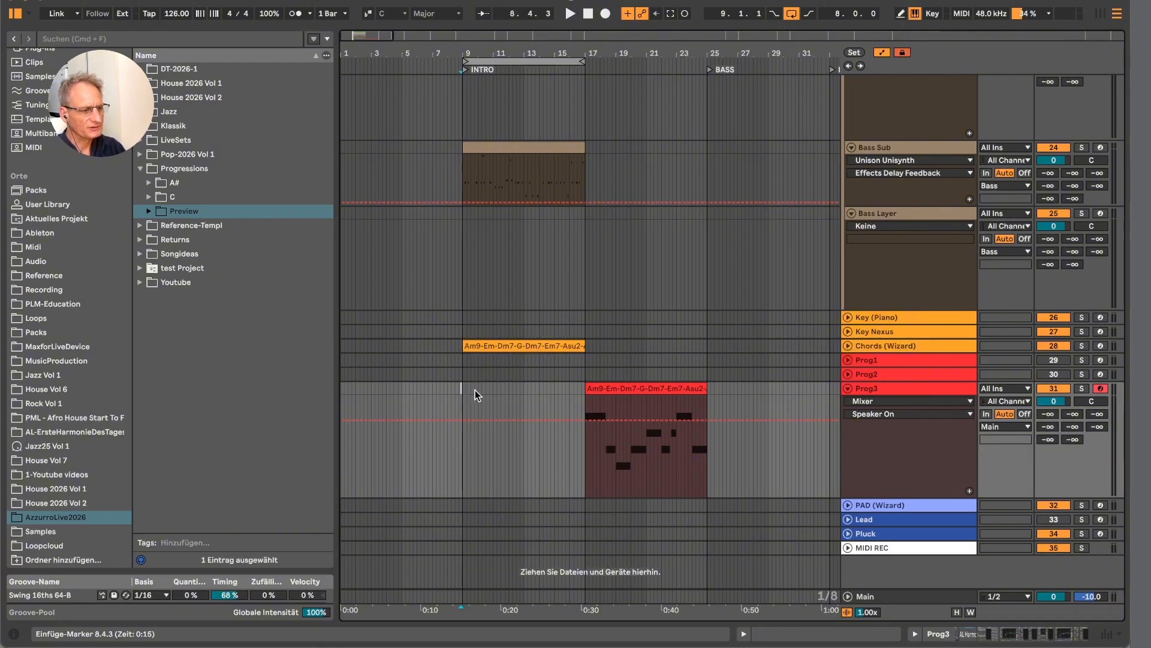
pyautogui.click(482, 395)
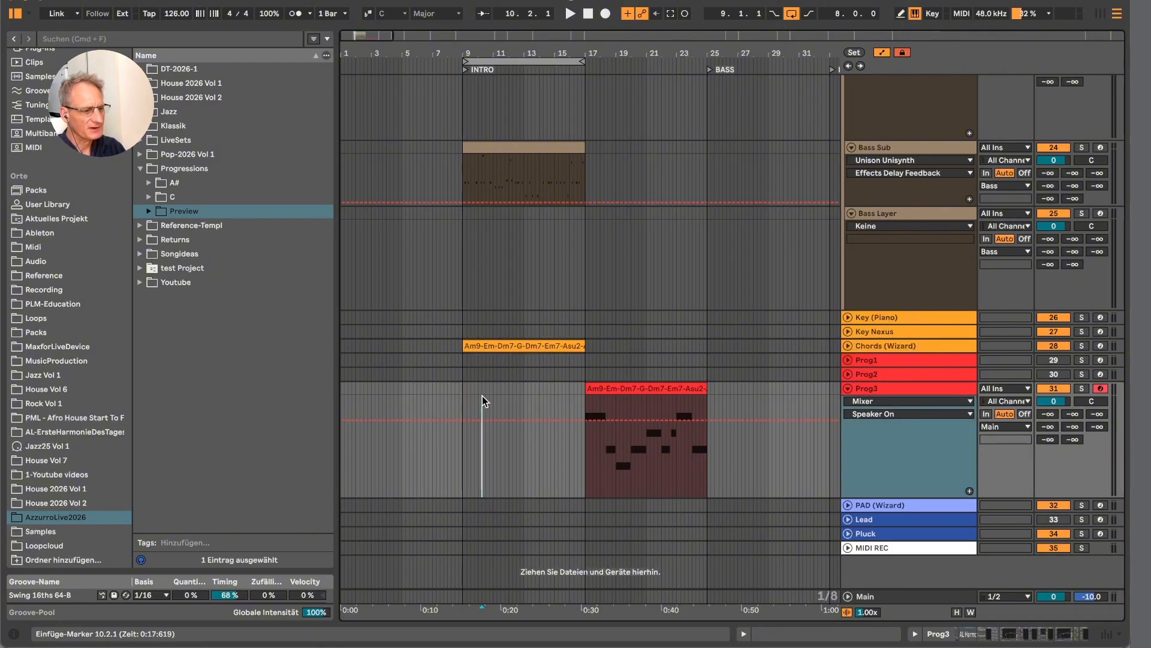
pyautogui.click(462, 391)
# Play a new part live on Prog3 over the INTRO loop, capture it as a MIDI clip, and open the clip's notes.
pyautogui.press('space')
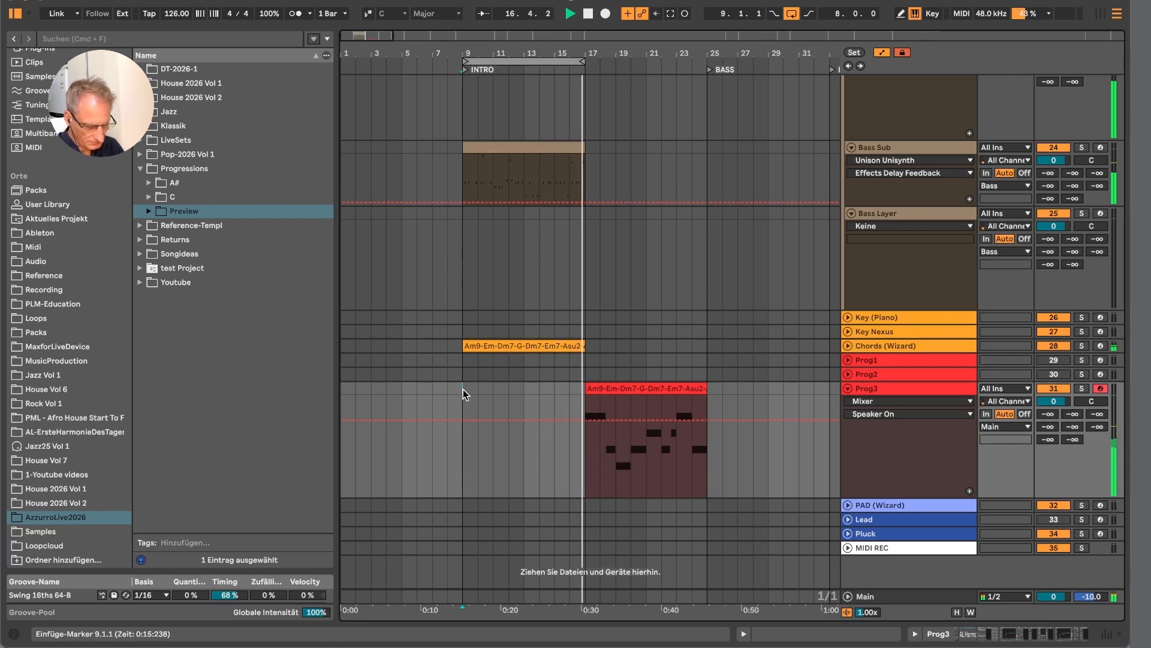
pyautogui.click(671, 14)
pyautogui.click(500, 389)
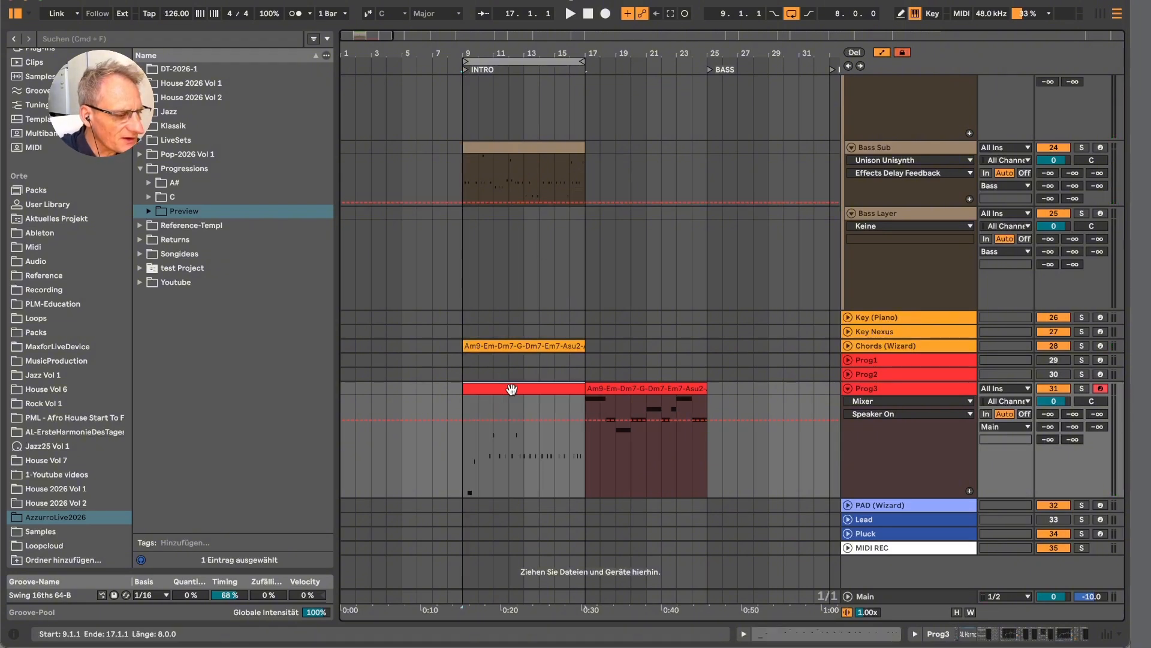
pyautogui.doubleClick(511, 390)
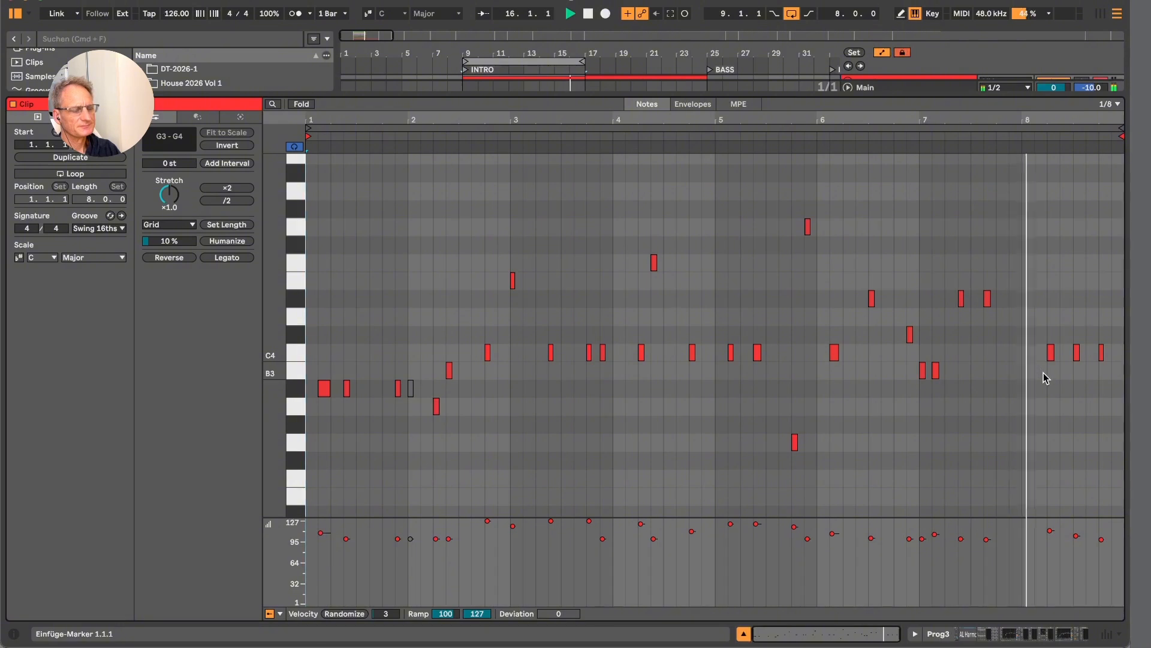
# Stop playback, enlarge the velocity lane, and lower all the clip's note velocities together to a range of 86 to 111.
pyautogui.press('space')
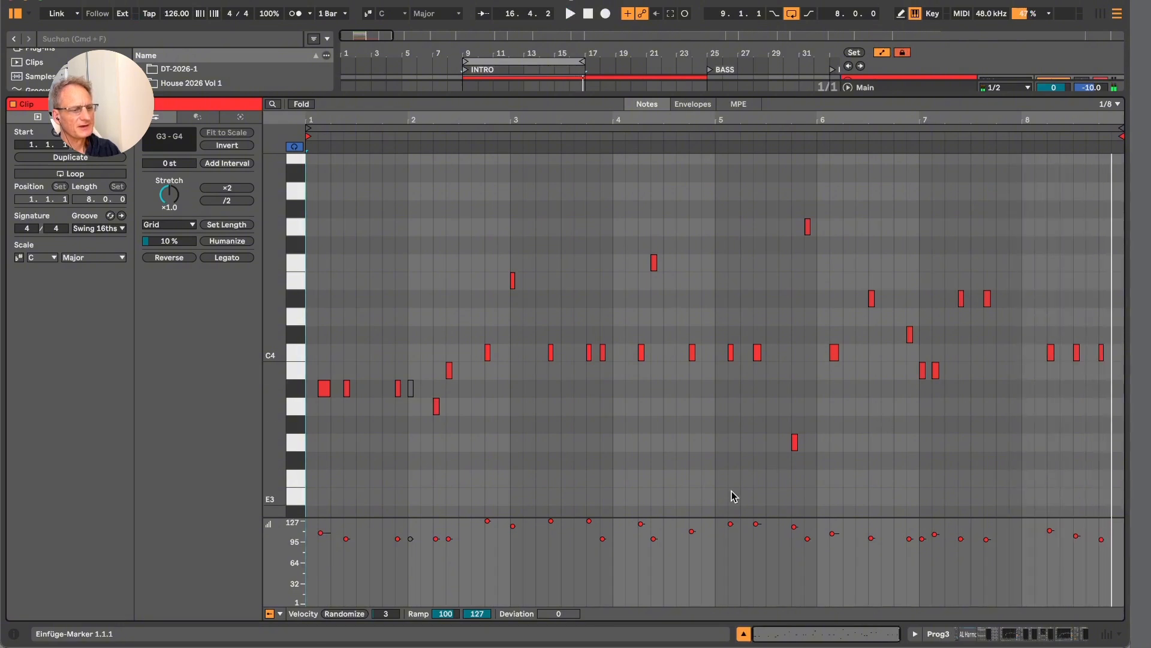
pyautogui.moveTo(675, 516); pyautogui.dragTo(668, 483)
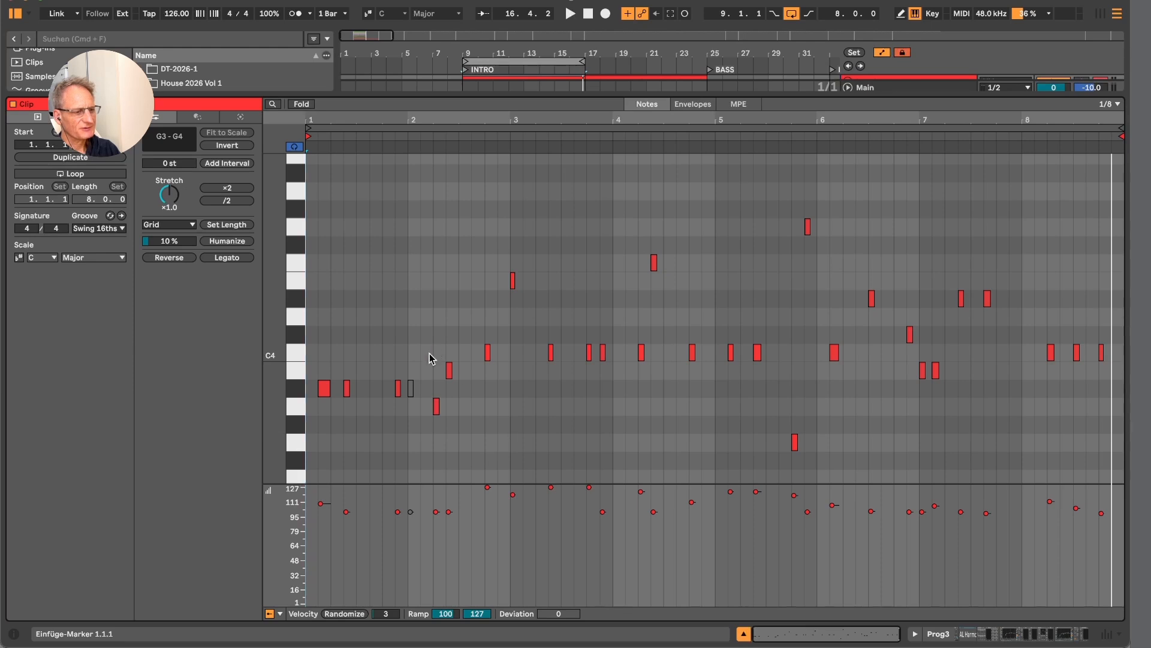
pyautogui.press('super+a')
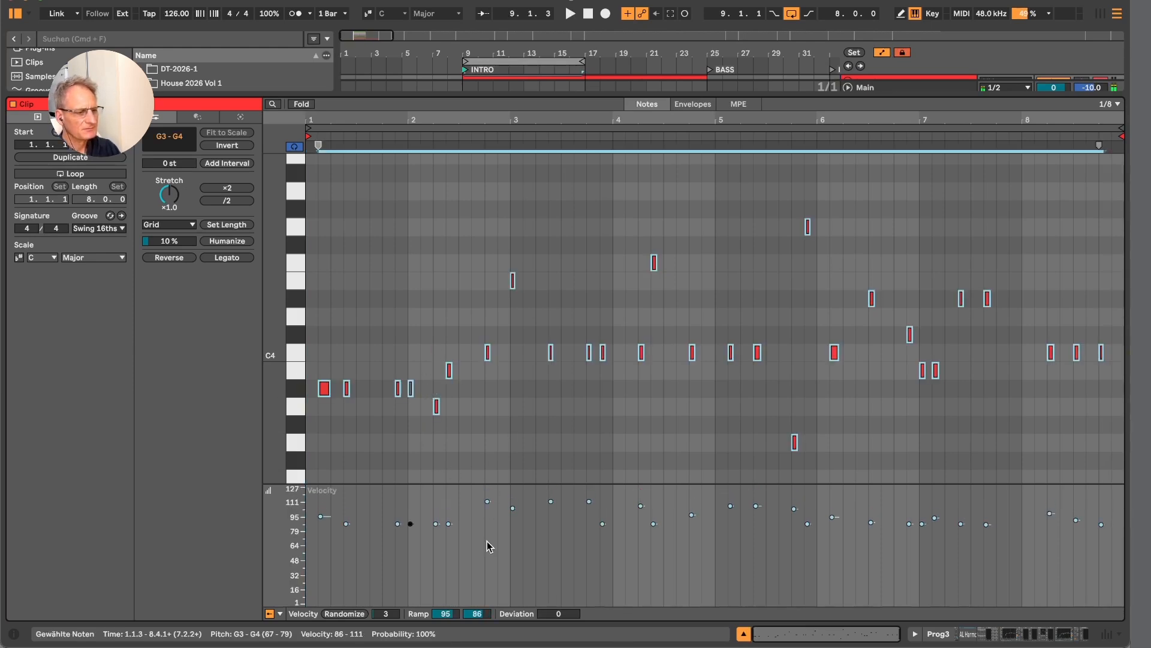
# Raise the first A#3 note's velocity to 110 and lift the second A#3 note's velocity slightly while checking the loop.
pyautogui.click(321, 516)
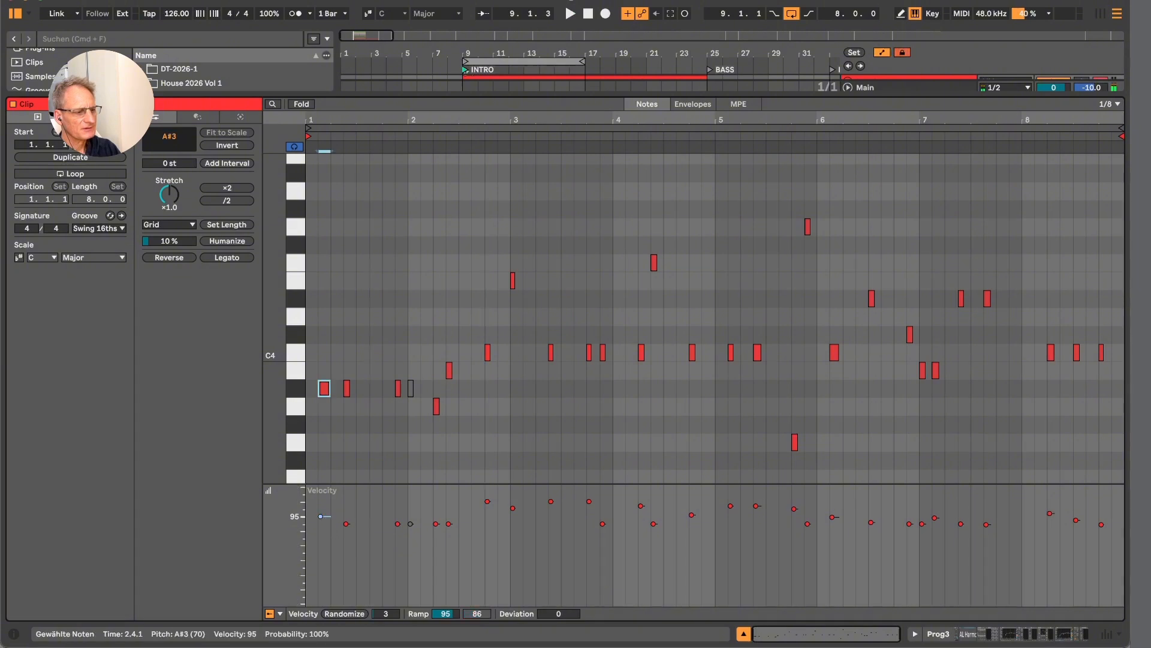
pyautogui.click(346, 524)
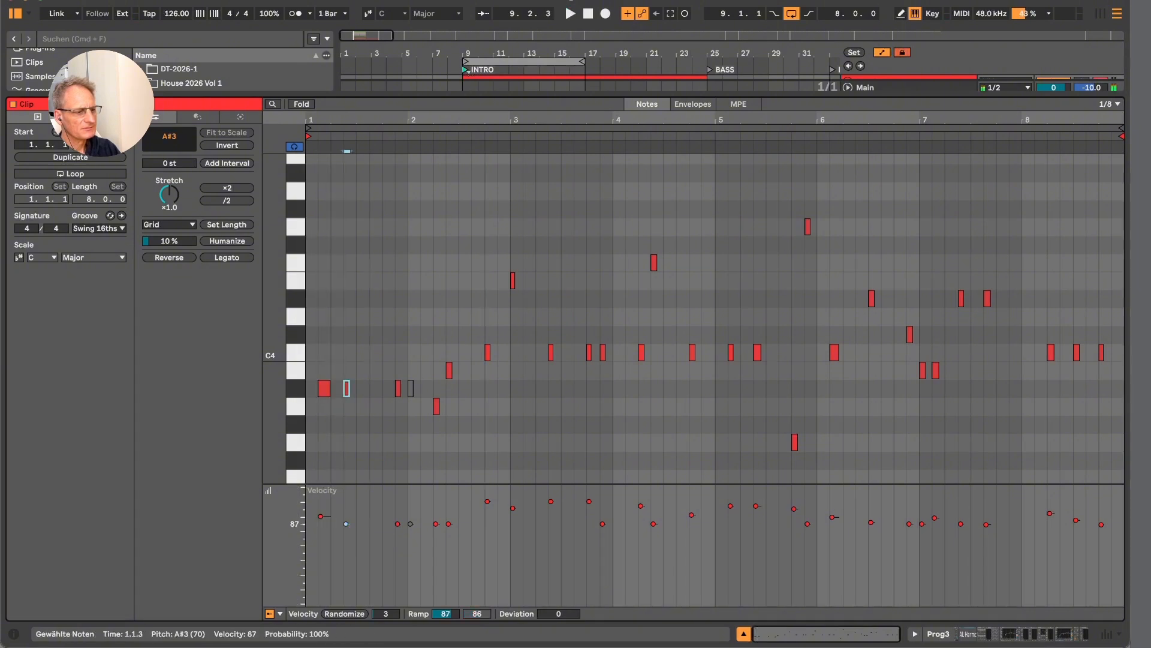
pyautogui.press('space')
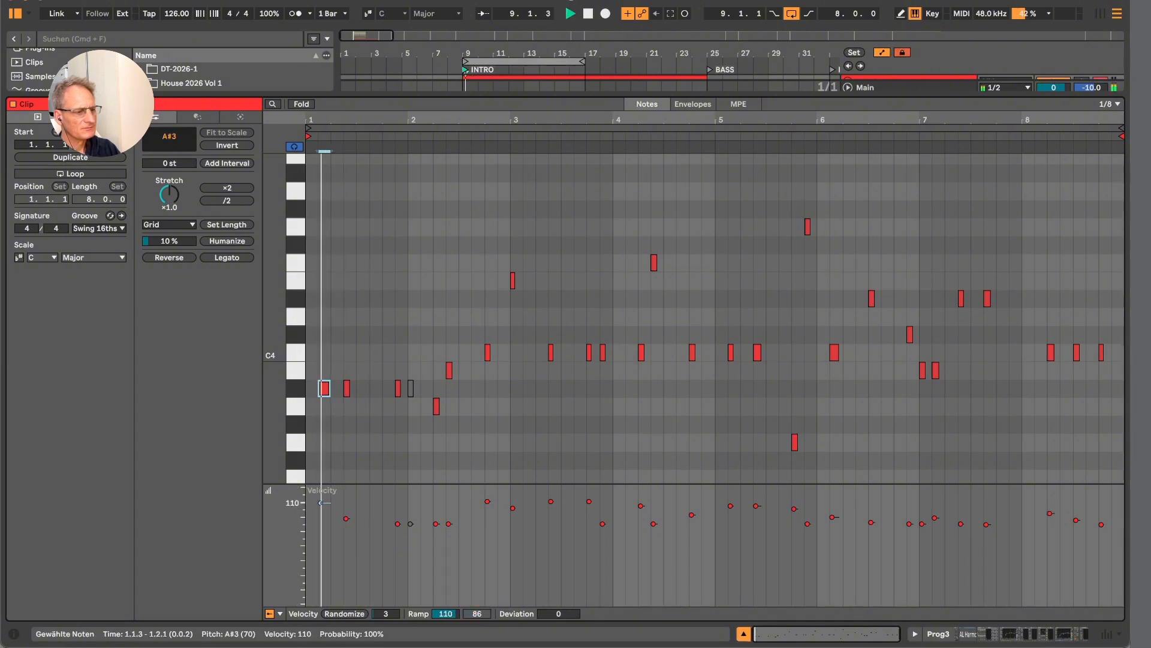
pyautogui.moveTo(321, 516); pyautogui.dragTo(321, 503)
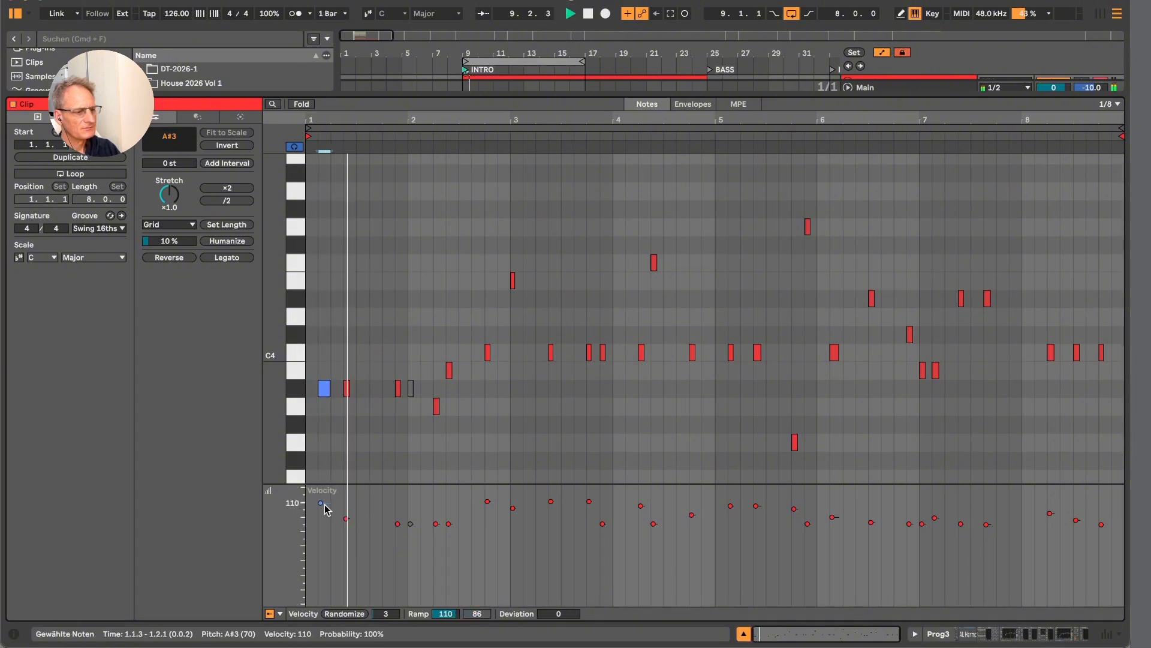
# Raise the velocity of the B3 note in bar 2 slightly and set the C4 note at 3.4.3 to velocity 93.
pyautogui.click(452, 523)
pyautogui.press('space')
pyautogui.moveTo(450, 523); pyautogui.dragTo(450, 514)
pyautogui.press('space')
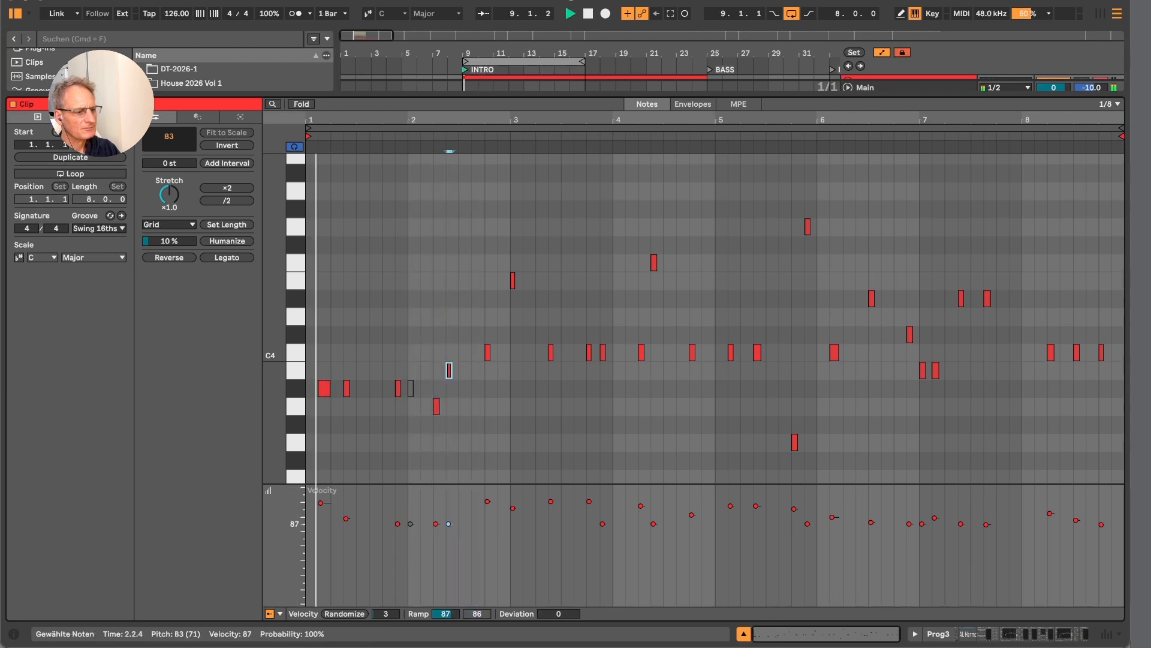
pyautogui.moveTo(602, 524); pyautogui.dragTo(603, 518)
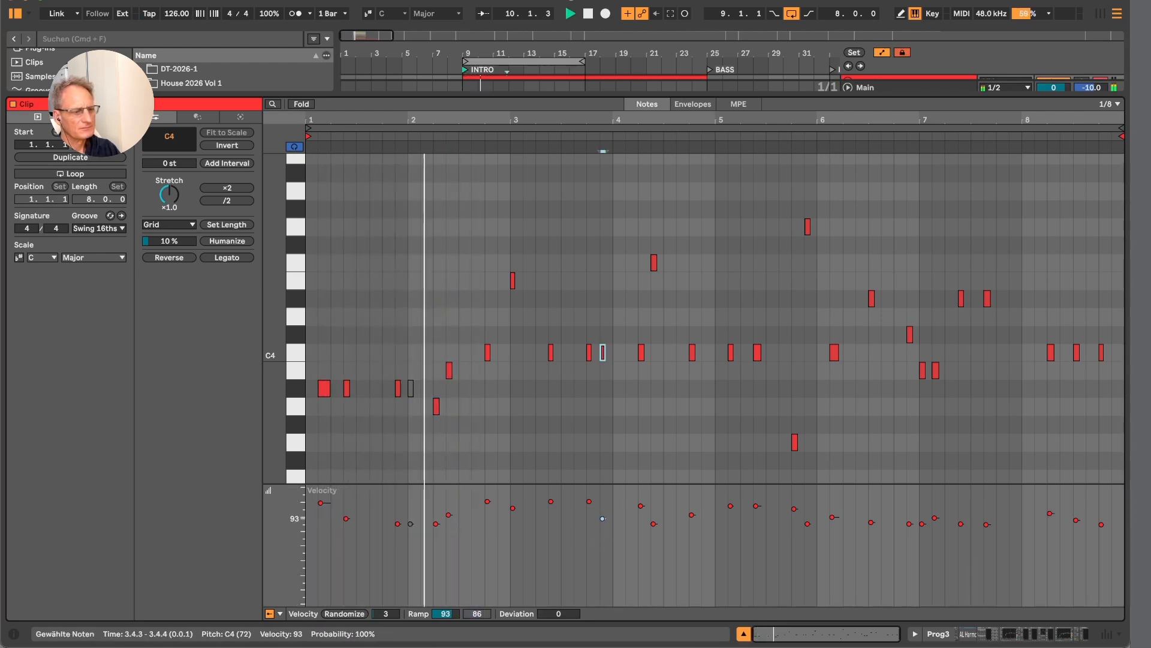
# With the loop playing, set velocities of 94 for the bar 4 F4, 93 for the bar 5 G4, and 91 for the B3 at 7.1.1.
pyautogui.press('space')
pyautogui.click(613, 458)
pyautogui.press('space')
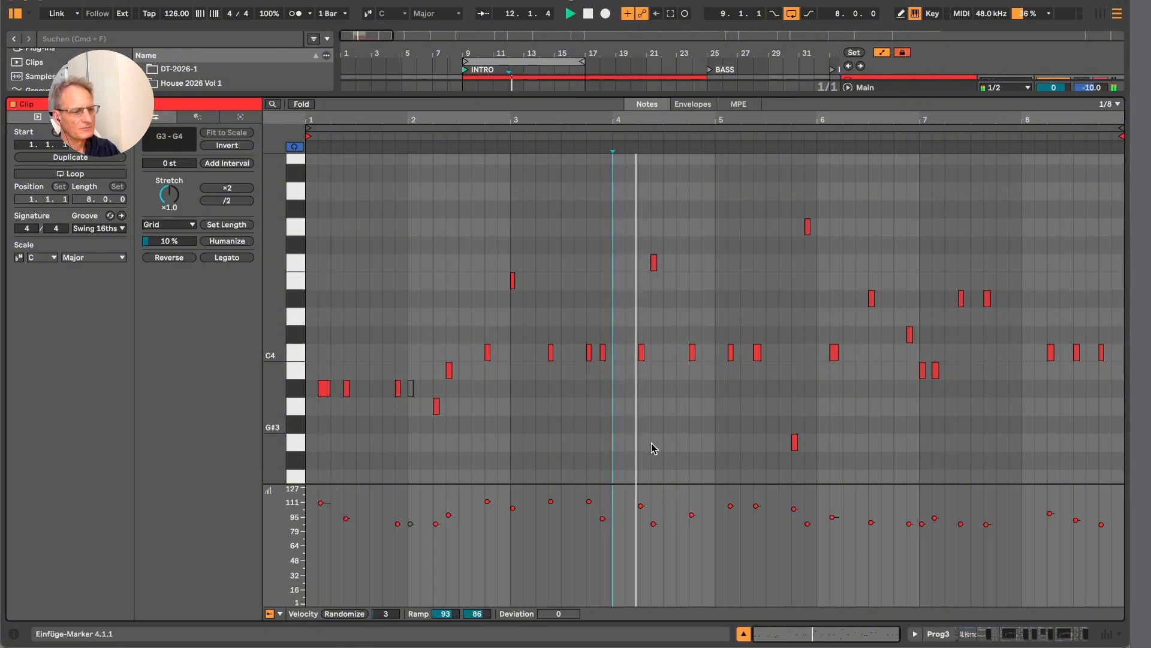
pyautogui.moveTo(655, 525); pyautogui.dragTo(655, 518)
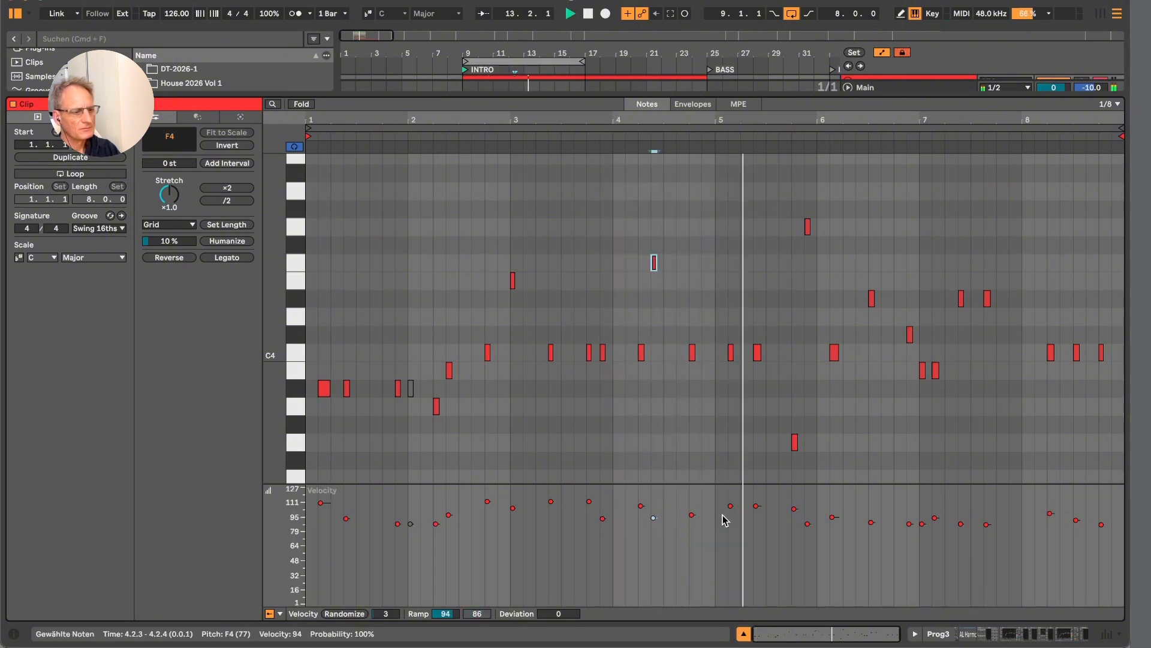
pyautogui.click(808, 524)
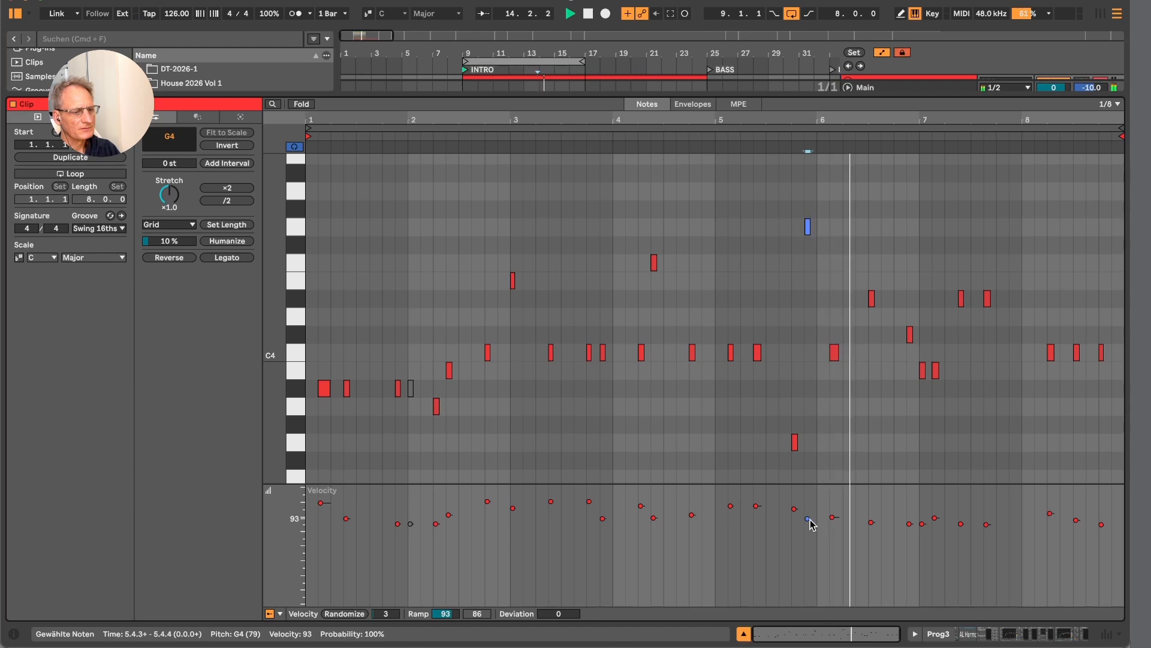
pyautogui.click(922, 522)
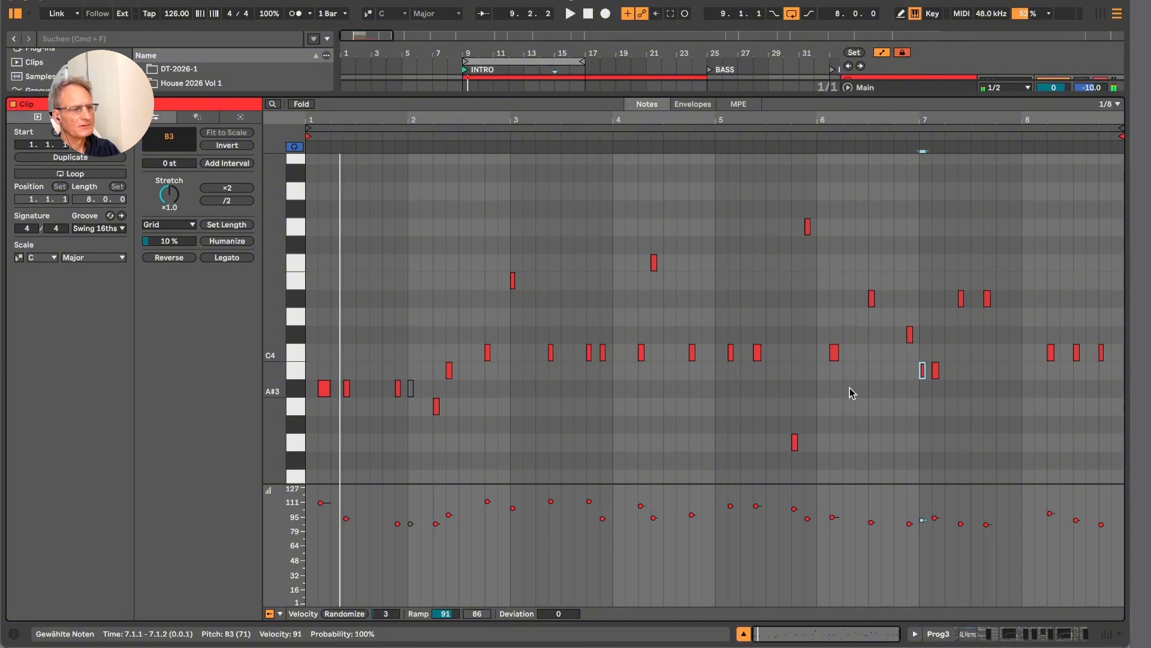
# Return to the arrangement and play the INTRO loop with Prog3 and Chords (Wizard) soloed.
pyautogui.click(304, 102)
pyautogui.press('super+alt+l')
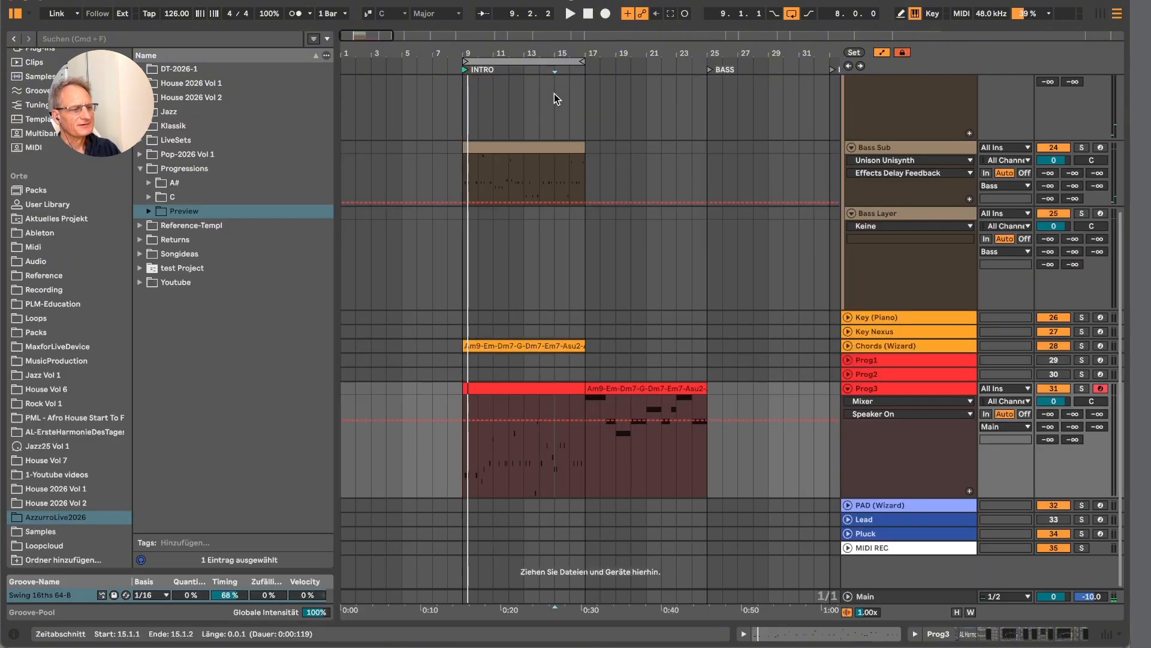
pyautogui.click(1085, 388)
pyautogui.press('space')
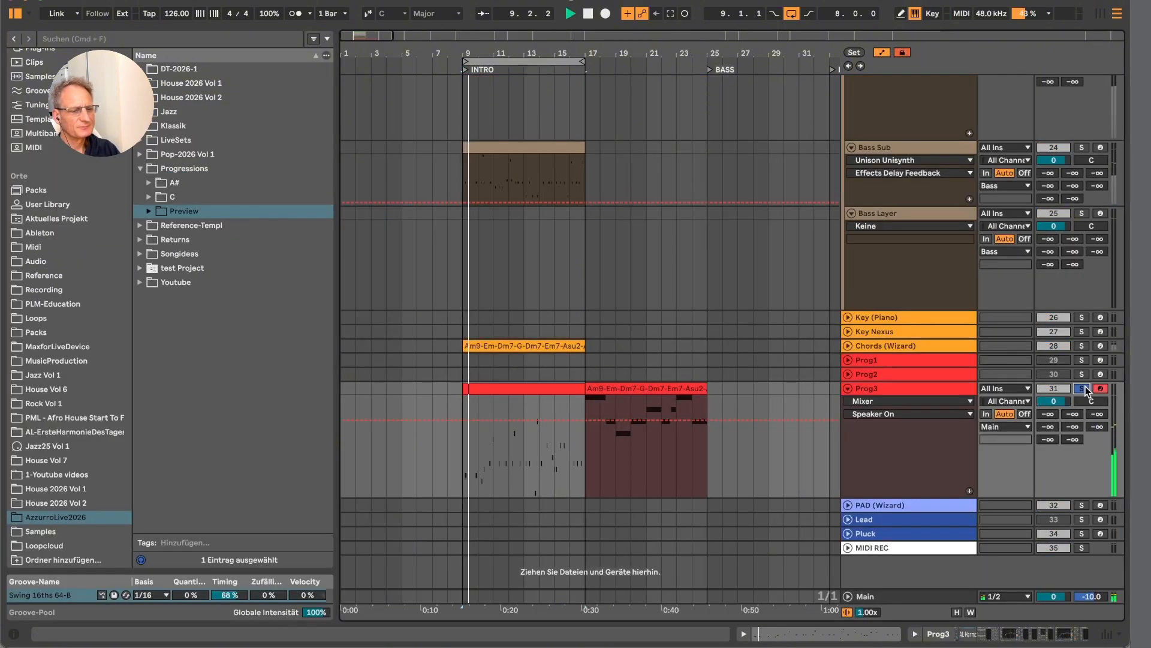
pyautogui.click(1083, 346)
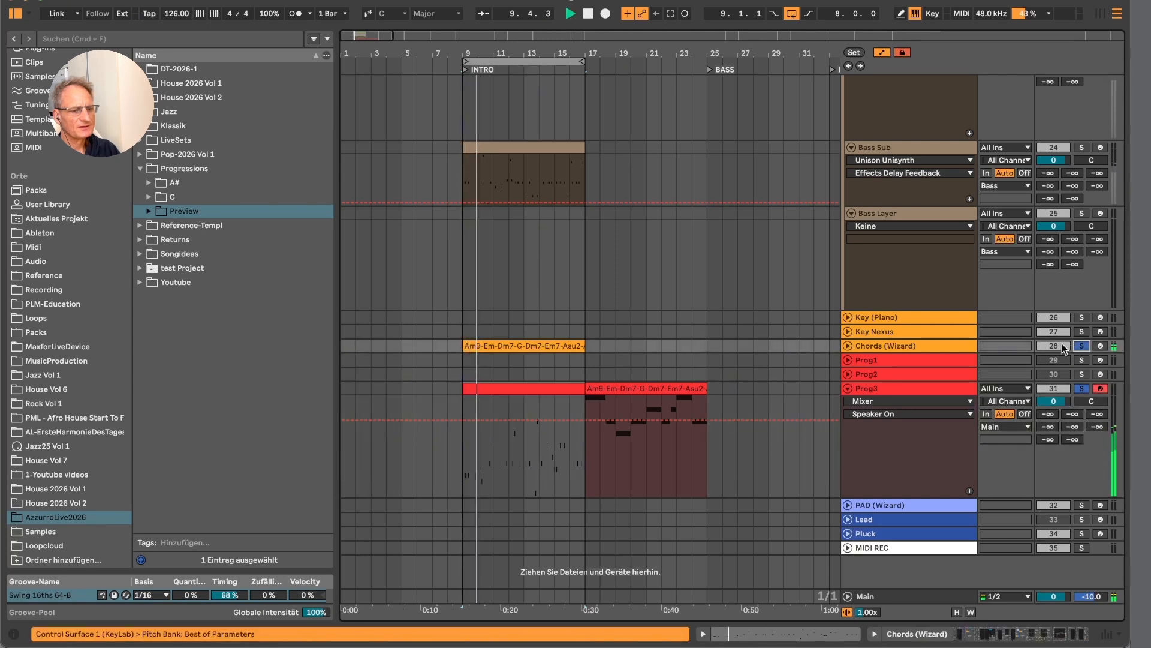
# Stop playback and copy the Prog3 progression clip at bar 17 onto the Key Nexus track at bar 9.
pyautogui.click(556, 345)
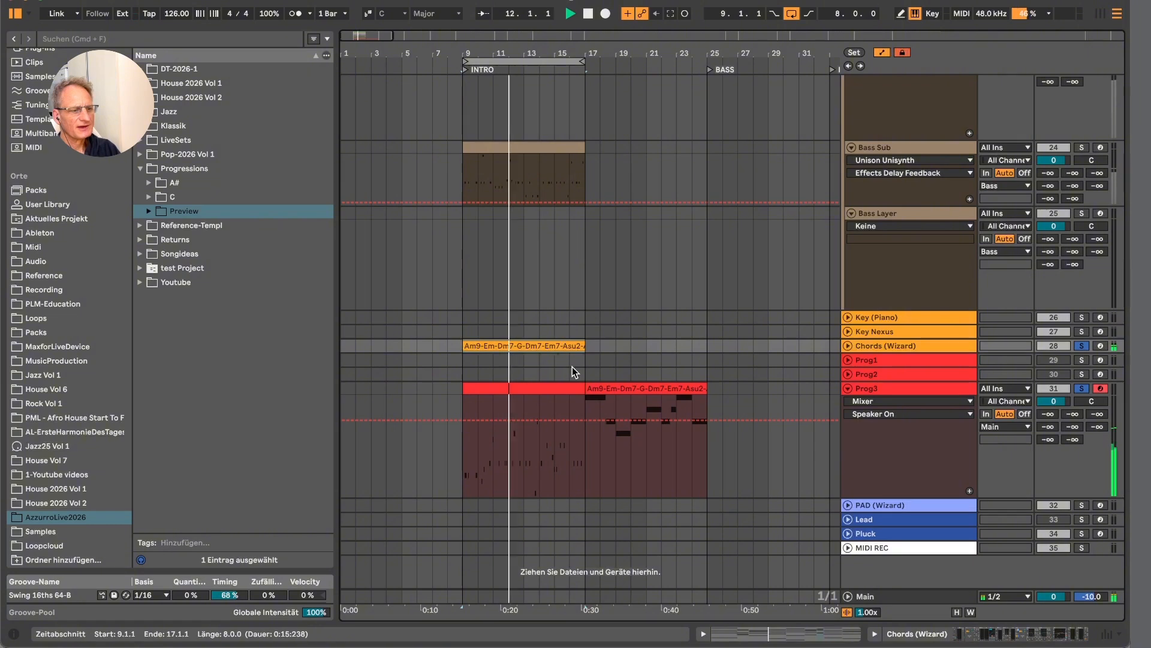
pyautogui.click(637, 389)
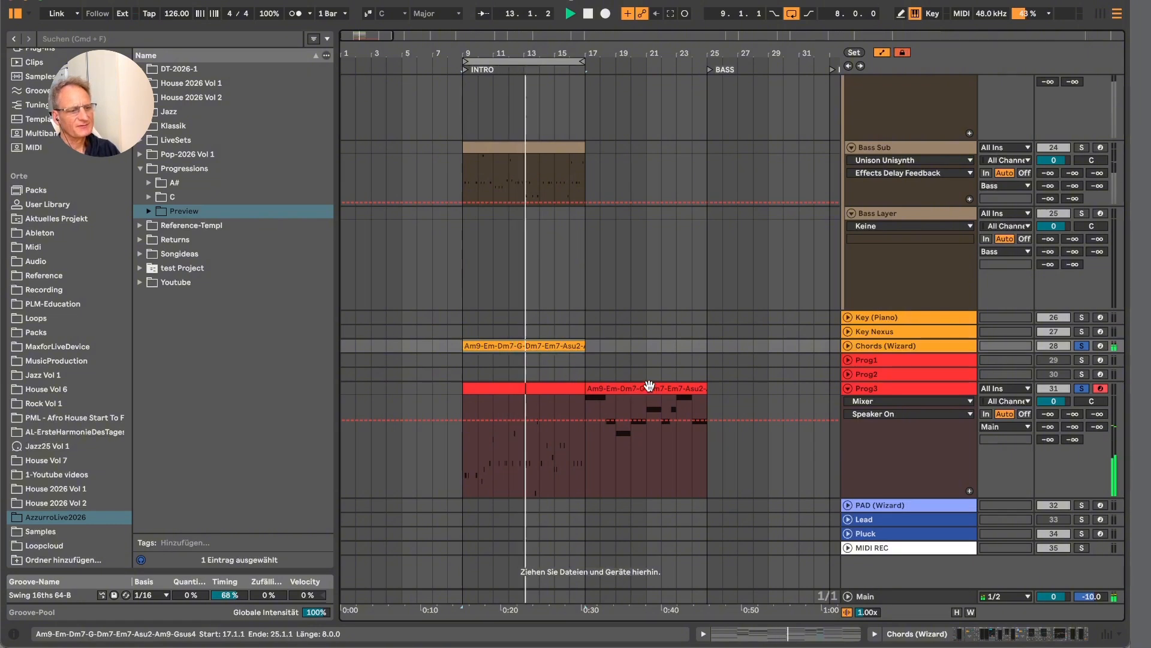
pyautogui.click(648, 385)
pyautogui.press('space')
pyautogui.click(649, 387)
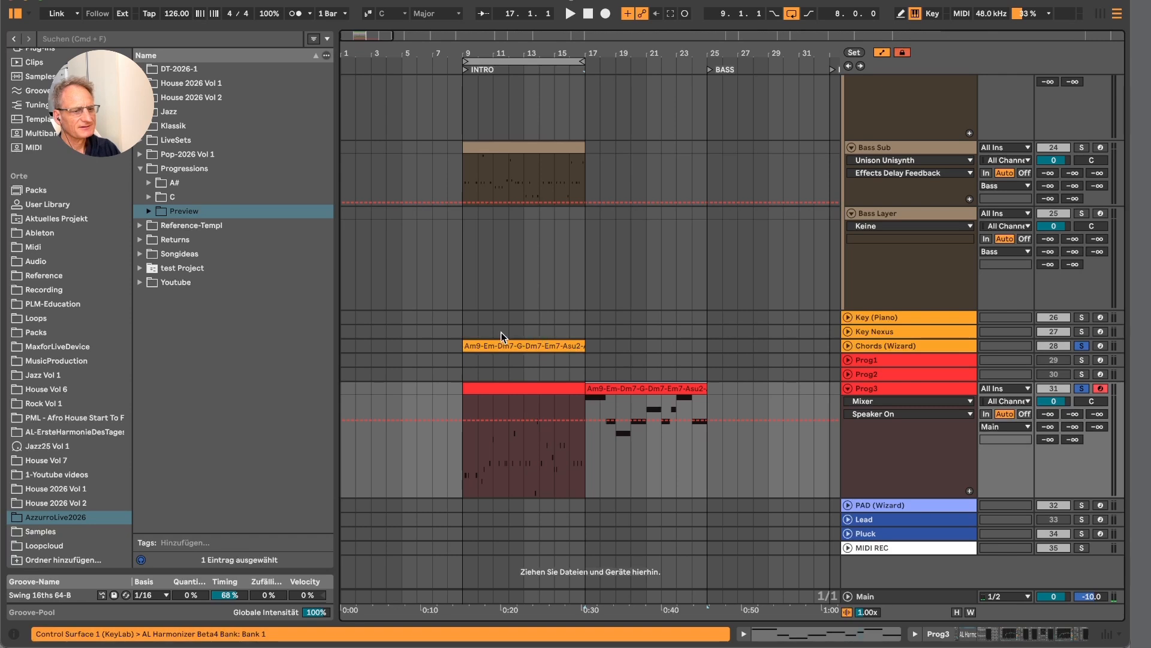
pyautogui.click(471, 333)
pyautogui.hotkey('ctrl', 'v')
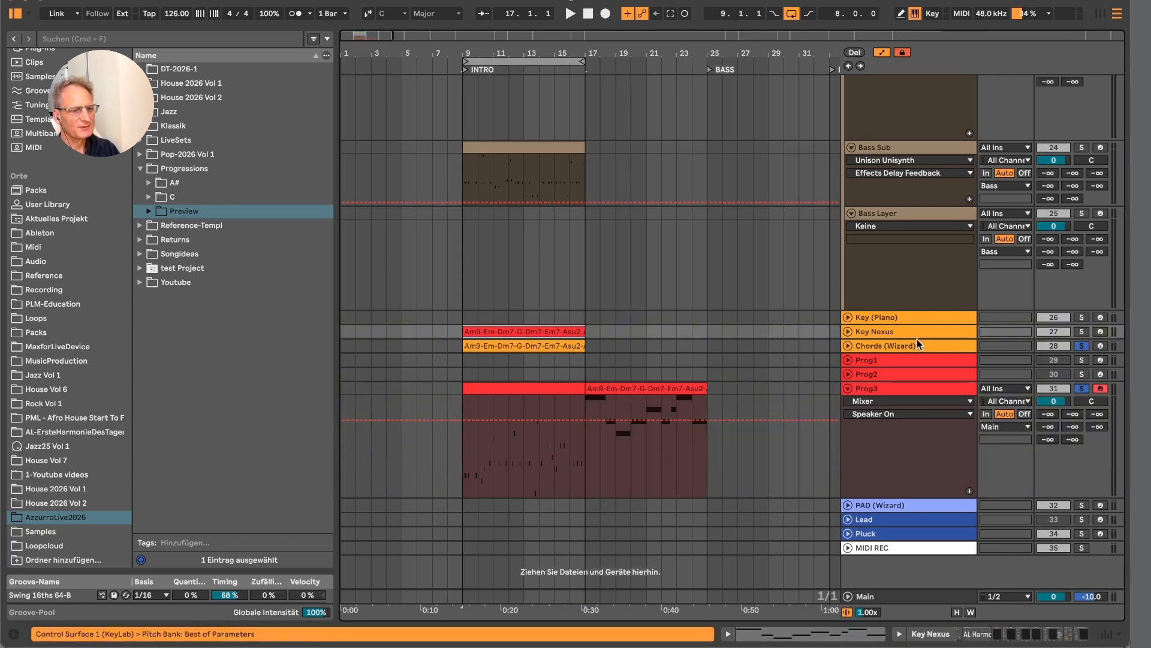
# Solo Key Nexus, show its devices, and replace its AL Harmonizer Beta4 with a copy of the one on Prog3.
pyautogui.doubleClick(949, 329)
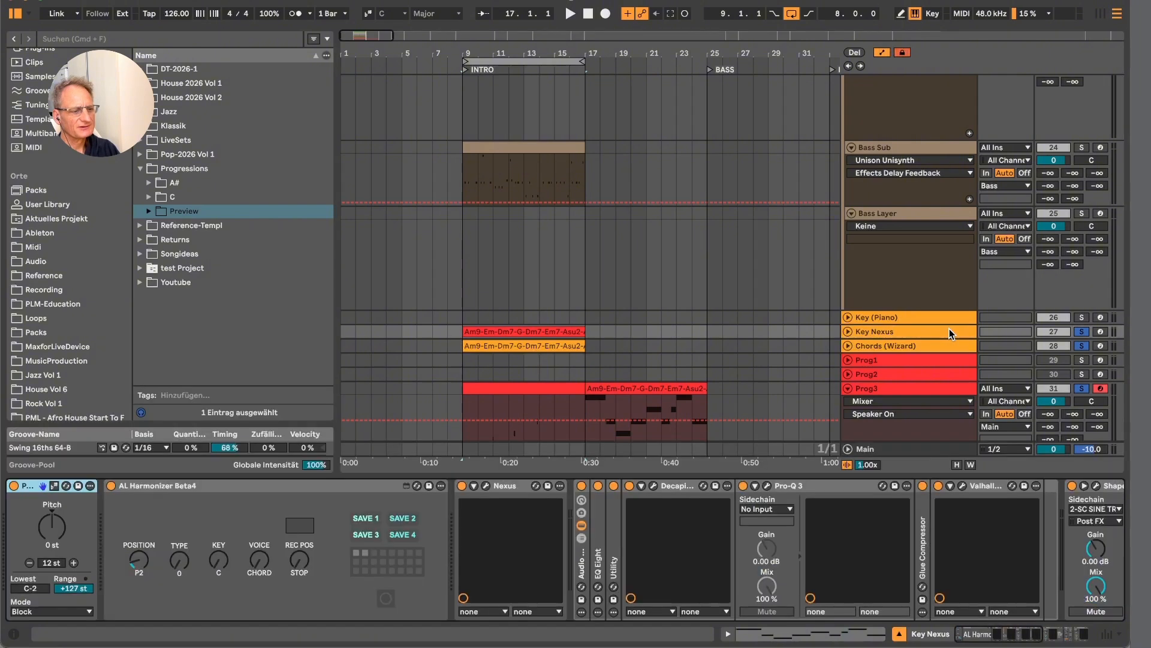
pyautogui.click(901, 387)
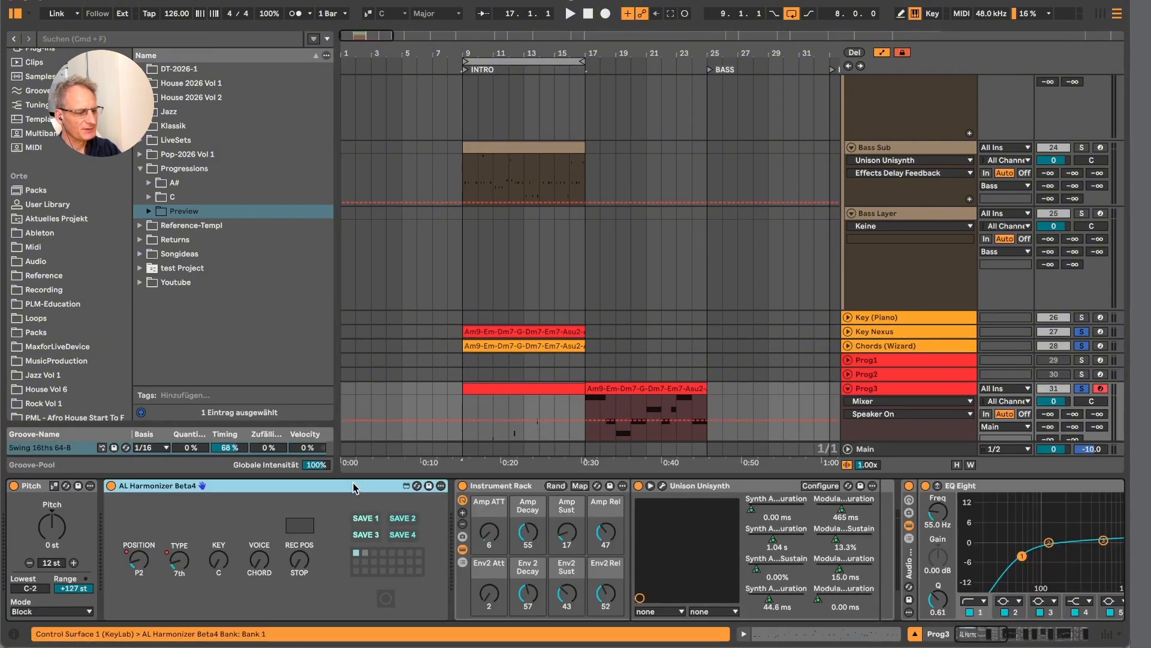
pyautogui.click(877, 334)
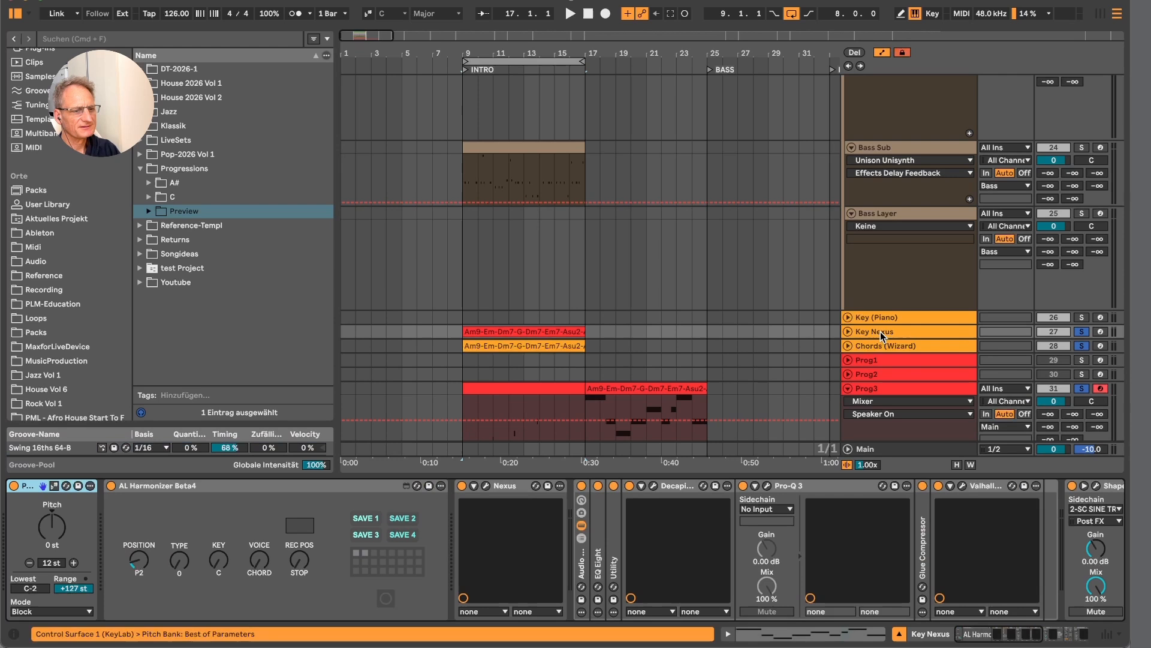
pyautogui.click(333, 486)
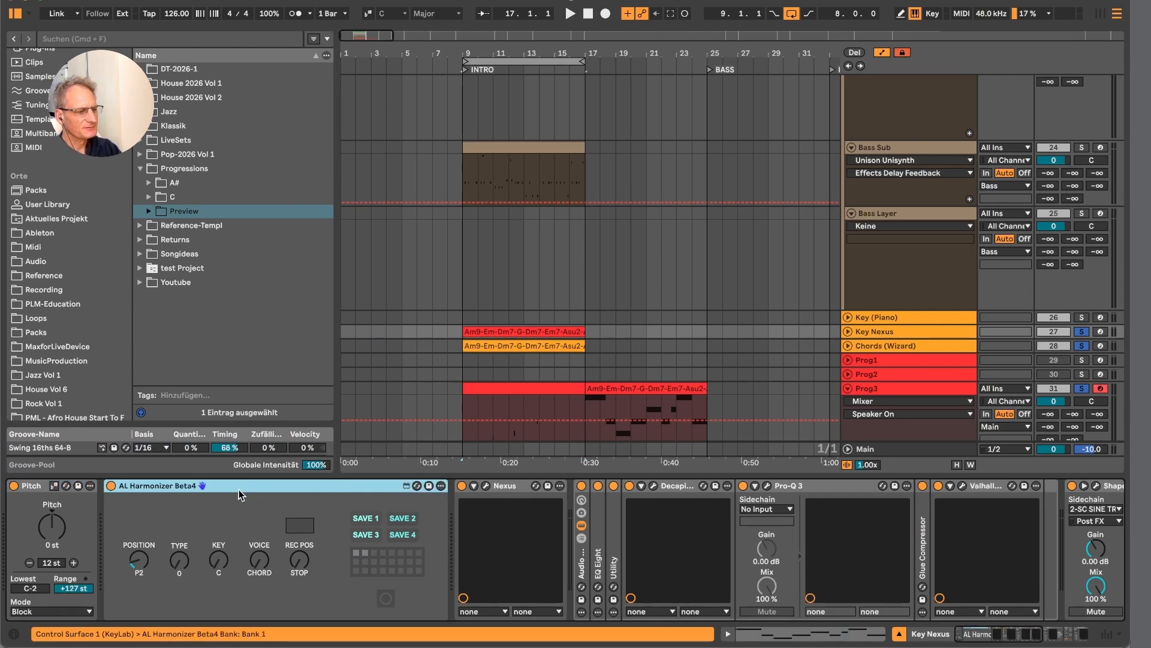
pyautogui.press('Delete')
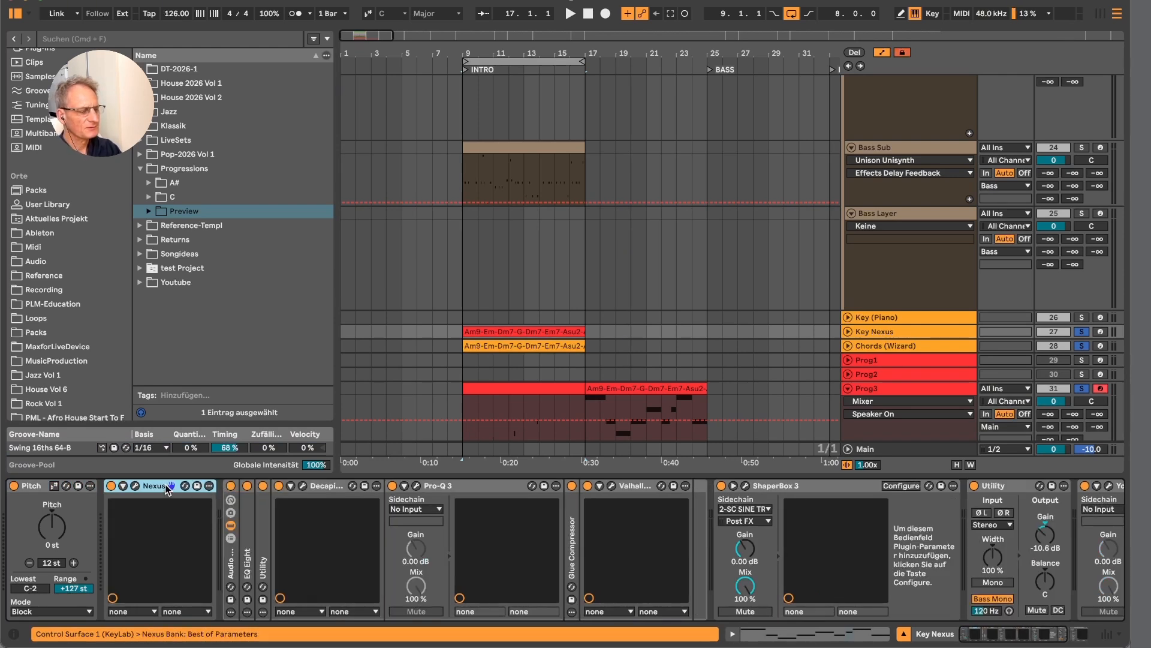
pyautogui.press('super+z')
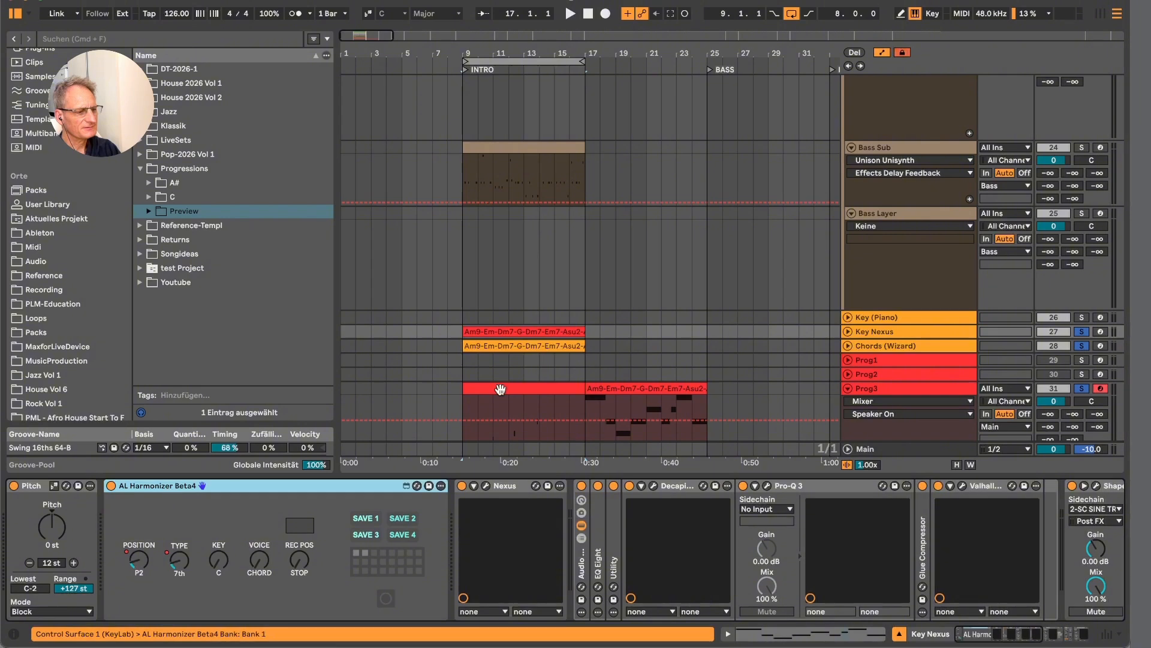
# Play the INTRO loop, try soloing Key (Piano), and reduce the soloed tracks to Key Nexus and Prog3.
pyautogui.press('space')
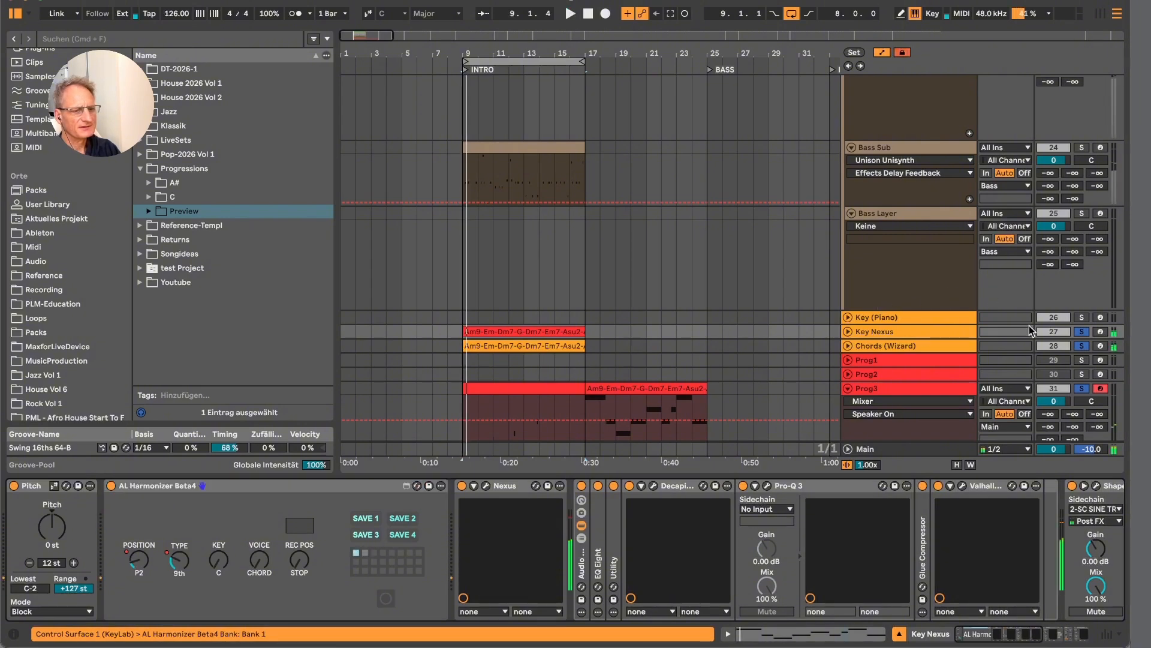
pyautogui.click(1083, 320)
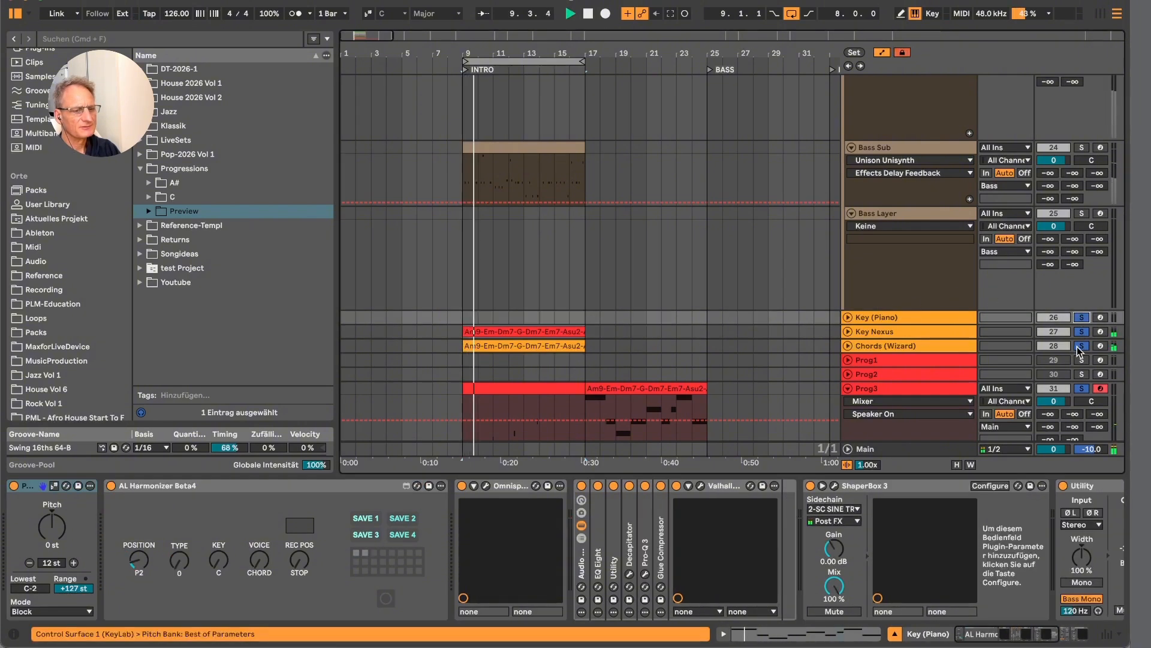
pyautogui.press('space')
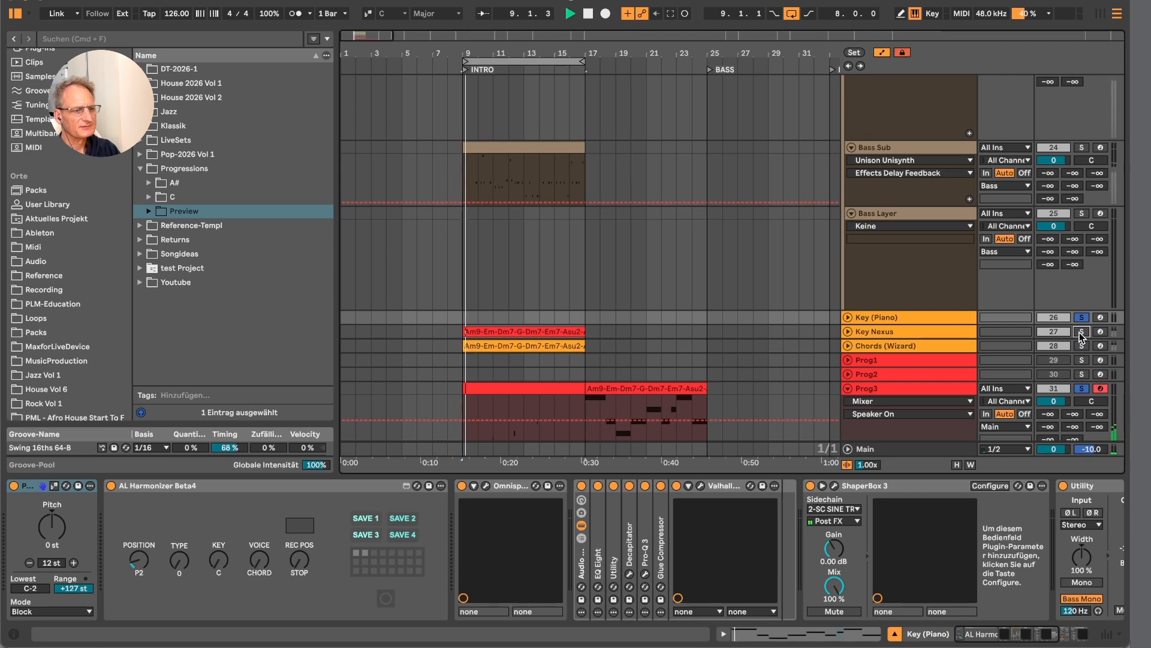
pyautogui.click(1082, 333)
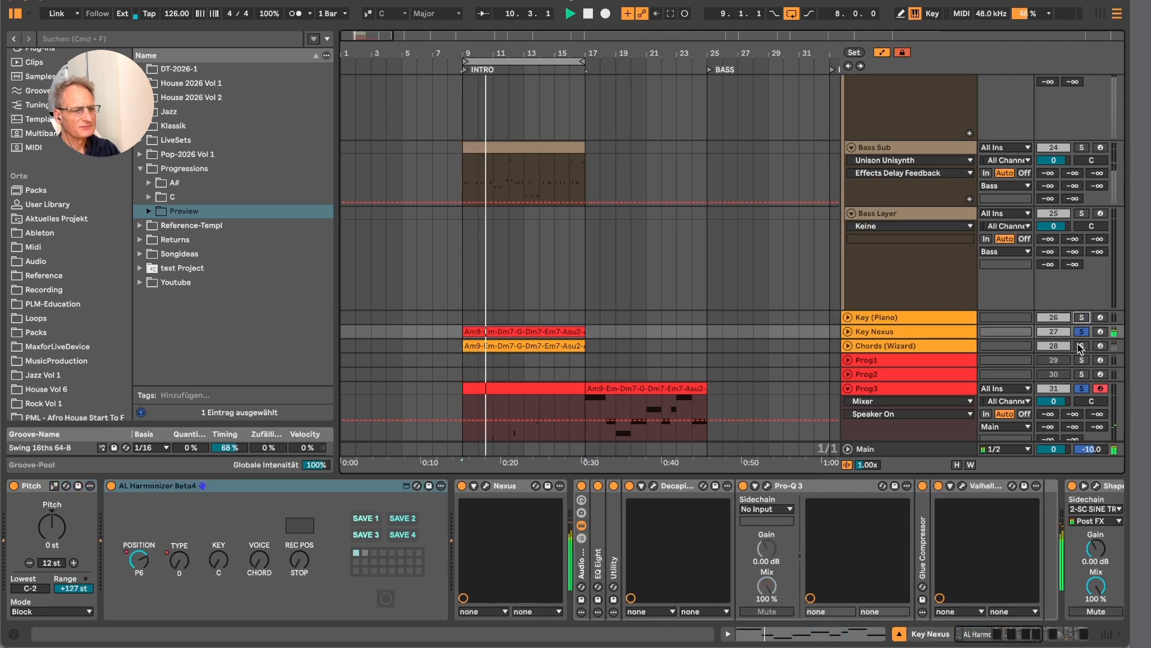
# Select Key Nexus, add Bass Sub to the soloed tracks, and toggle the Prog3 solo during loop playback.
pyautogui.click(954, 329)
pyautogui.scroll(-2, 952, 329)
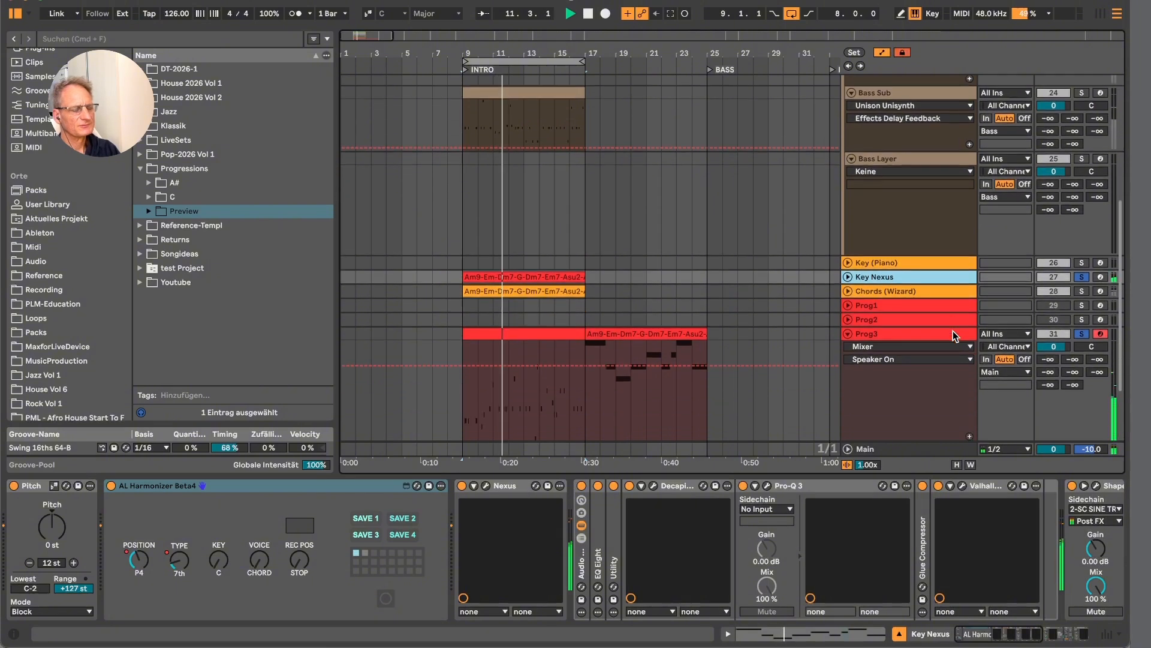
pyautogui.scroll(1, 918, 310)
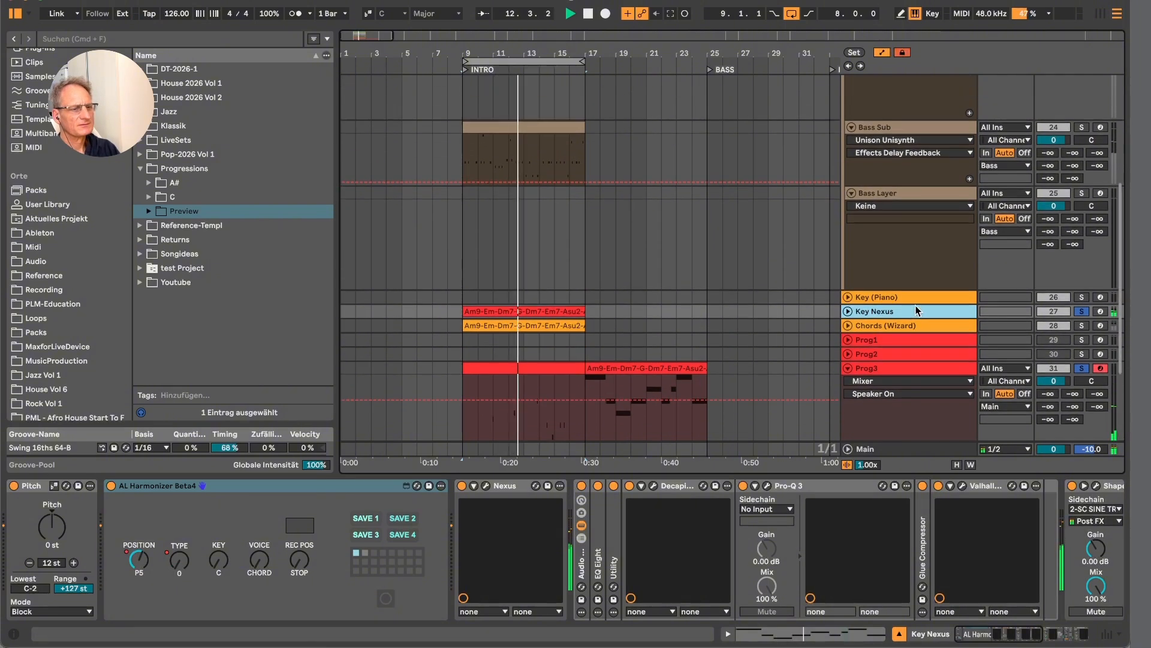
pyautogui.click(1083, 128)
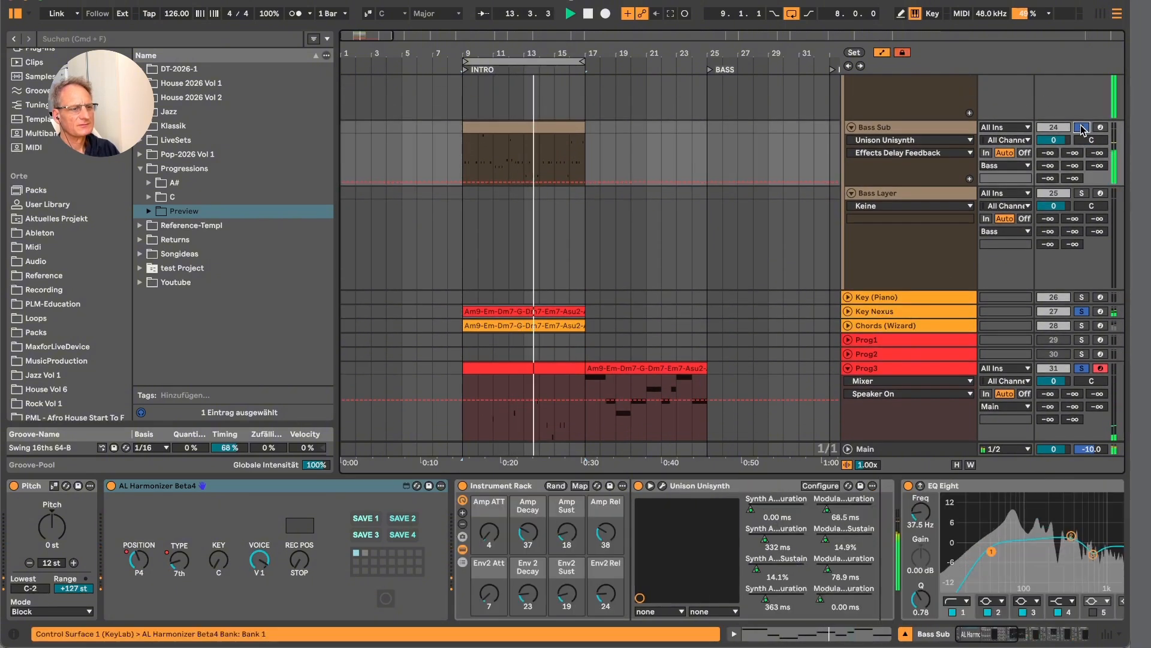
pyautogui.scroll(3, 1039, 223)
pyautogui.scroll(-6, 1039, 223)
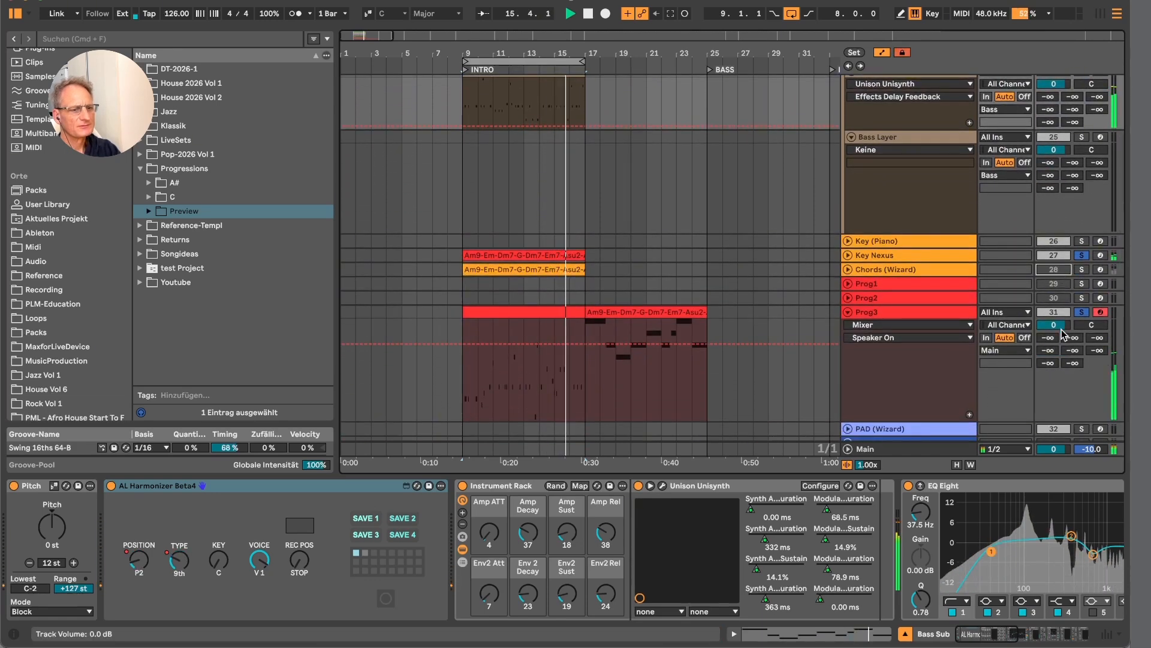
pyautogui.click(1082, 313)
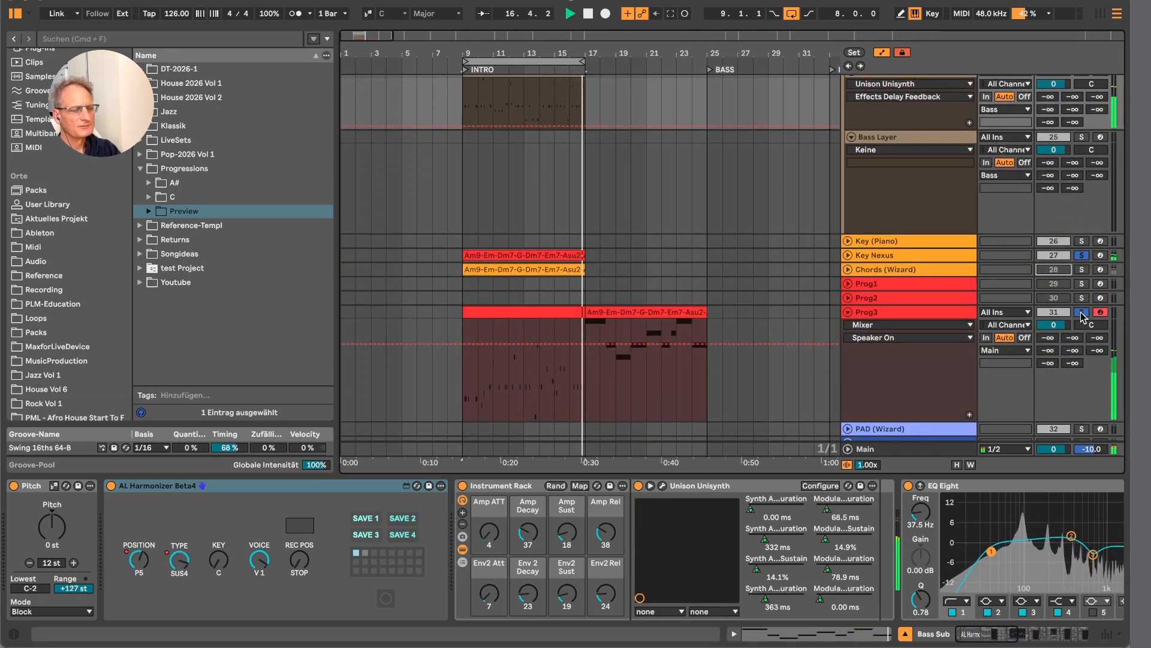
# Collapse the Prog3, Bass Sub and Bass tracks in the arrangement and stop playback.
pyautogui.scroll(2, 876, 329)
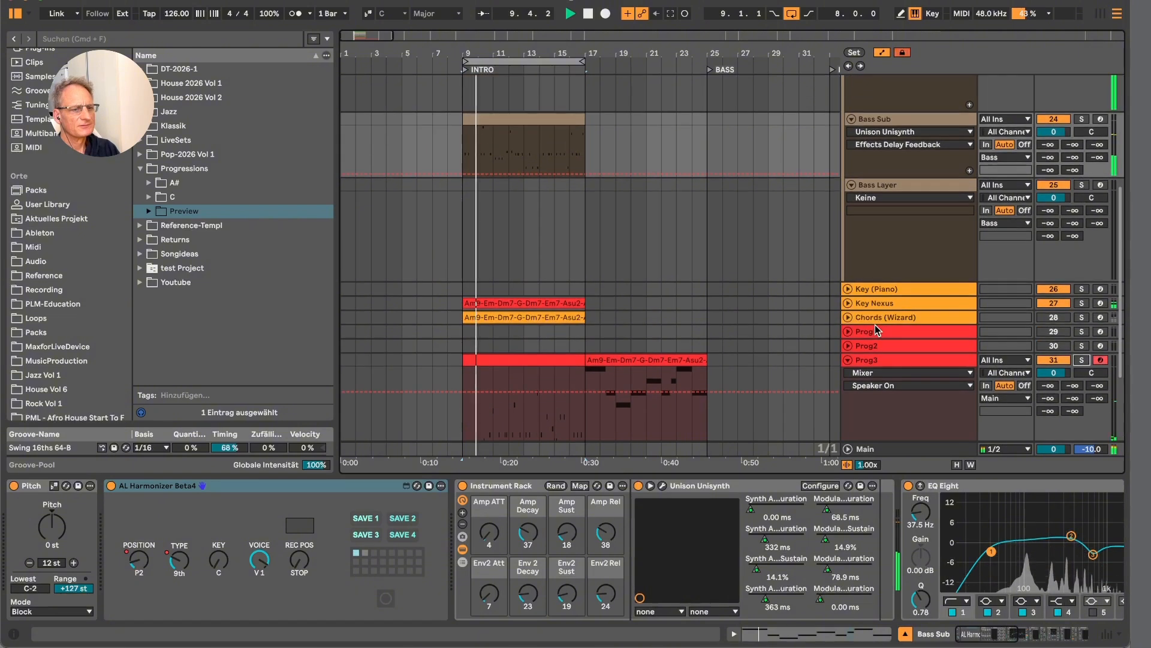
pyautogui.click(848, 361)
pyautogui.scroll(-1, 846, 362)
pyautogui.scroll(4, 846, 362)
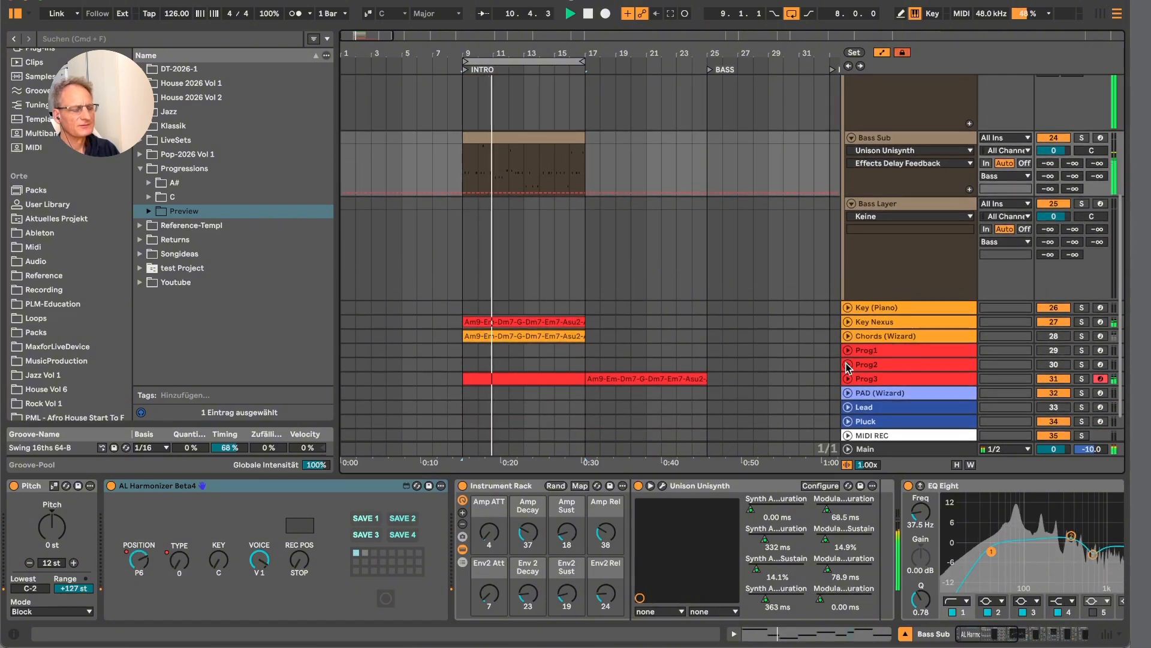
pyautogui.click(851, 172)
pyautogui.scroll(4, 852, 172)
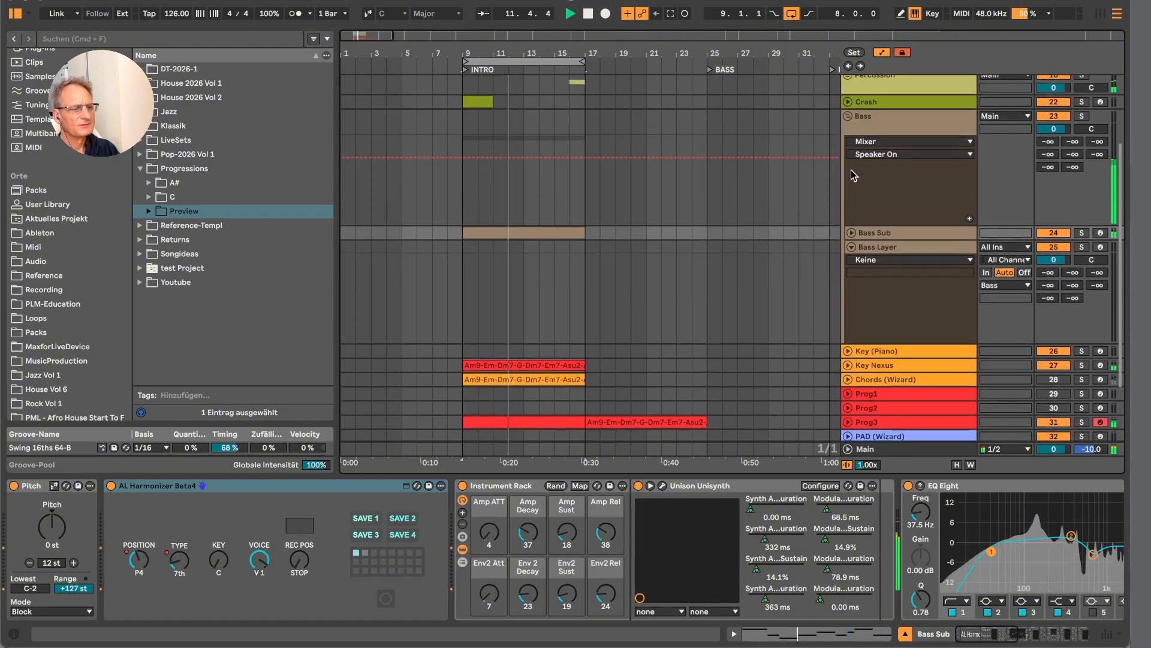
pyautogui.click(849, 128)
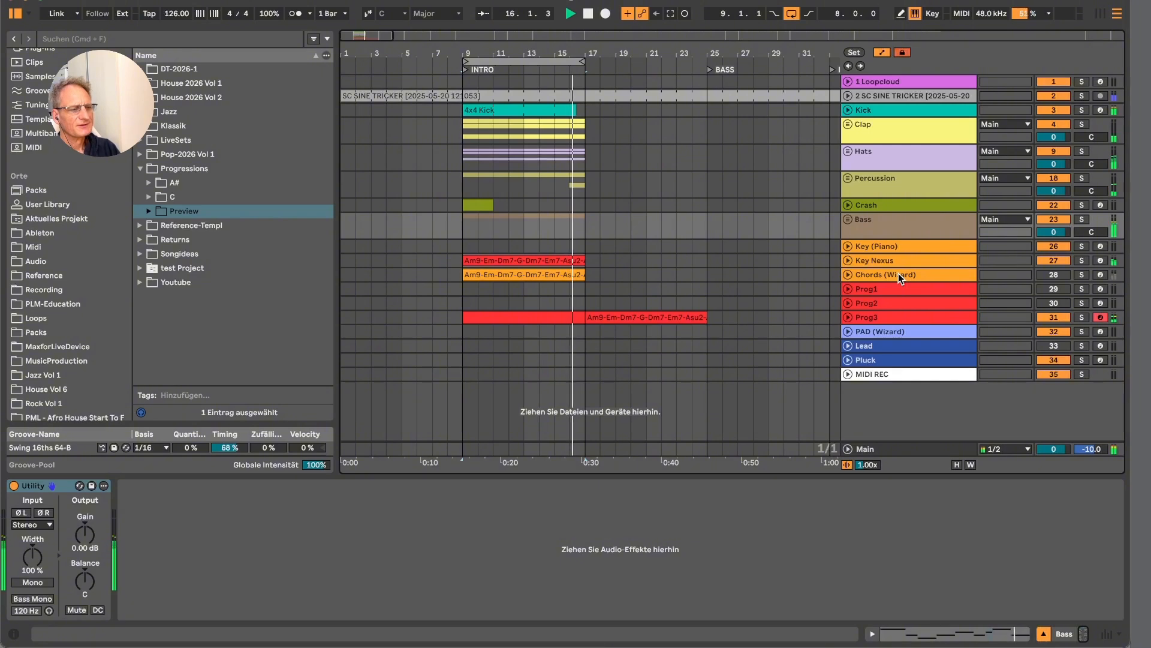
pyautogui.press('space')
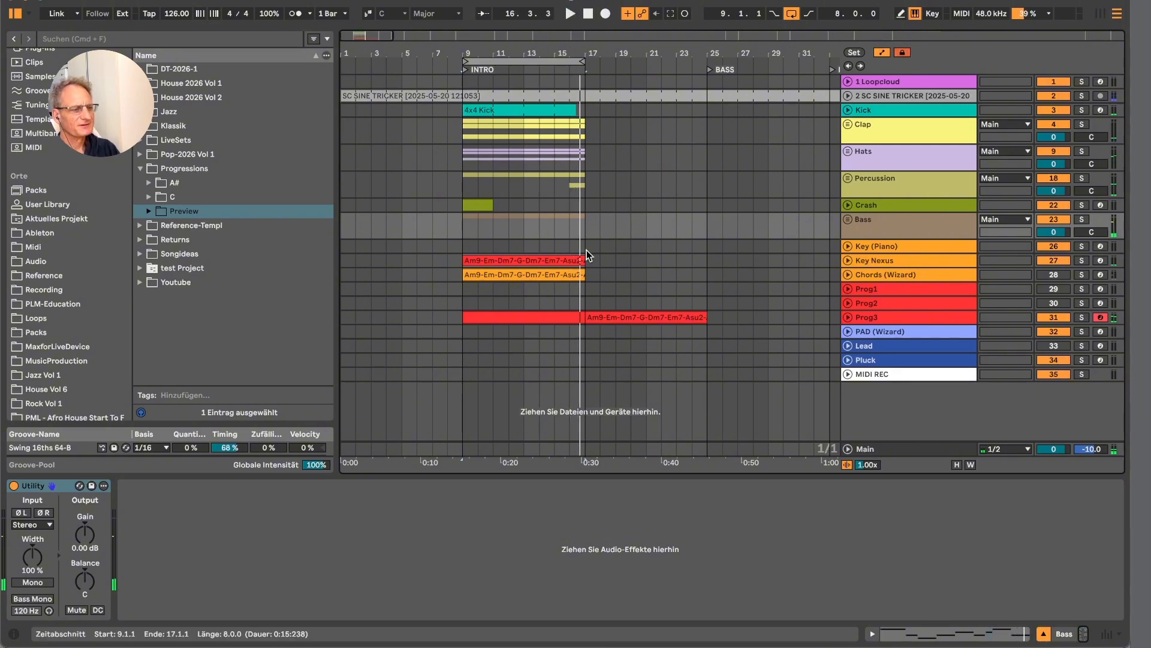
# Compare the device chains of the Key Nexus, Chords (Wizard) and Prog3 tracks behind their INTRO clips.
pyautogui.click(548, 262)
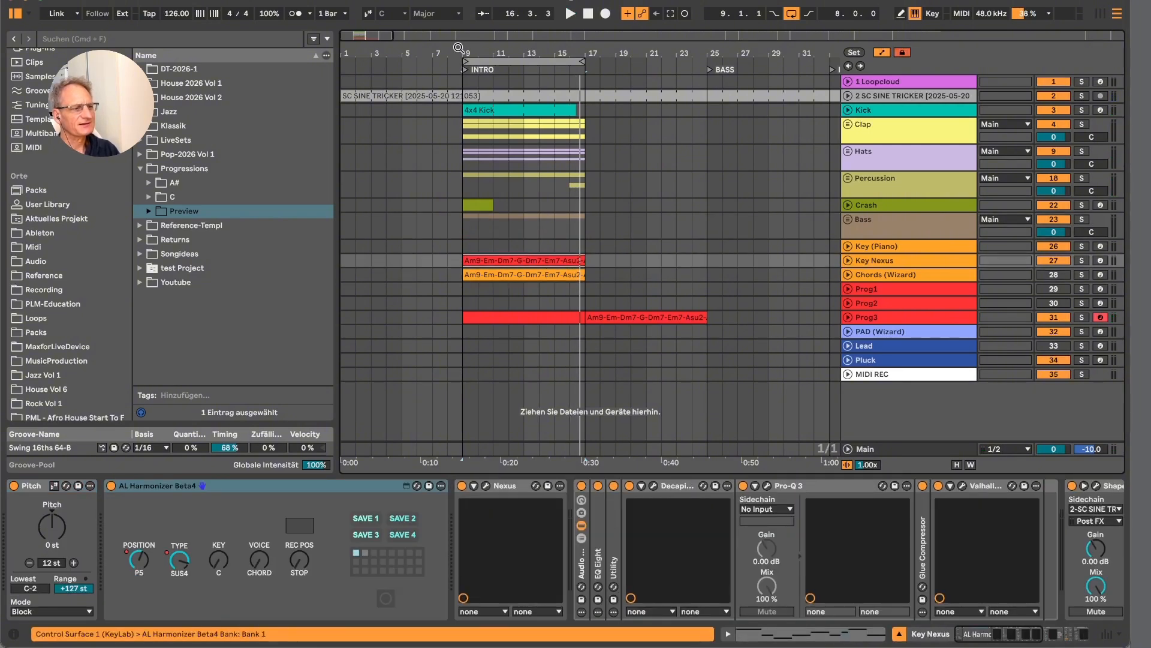
pyautogui.moveTo(458, 48); pyautogui.dragTo(460, 72)
pyautogui.click(498, 286)
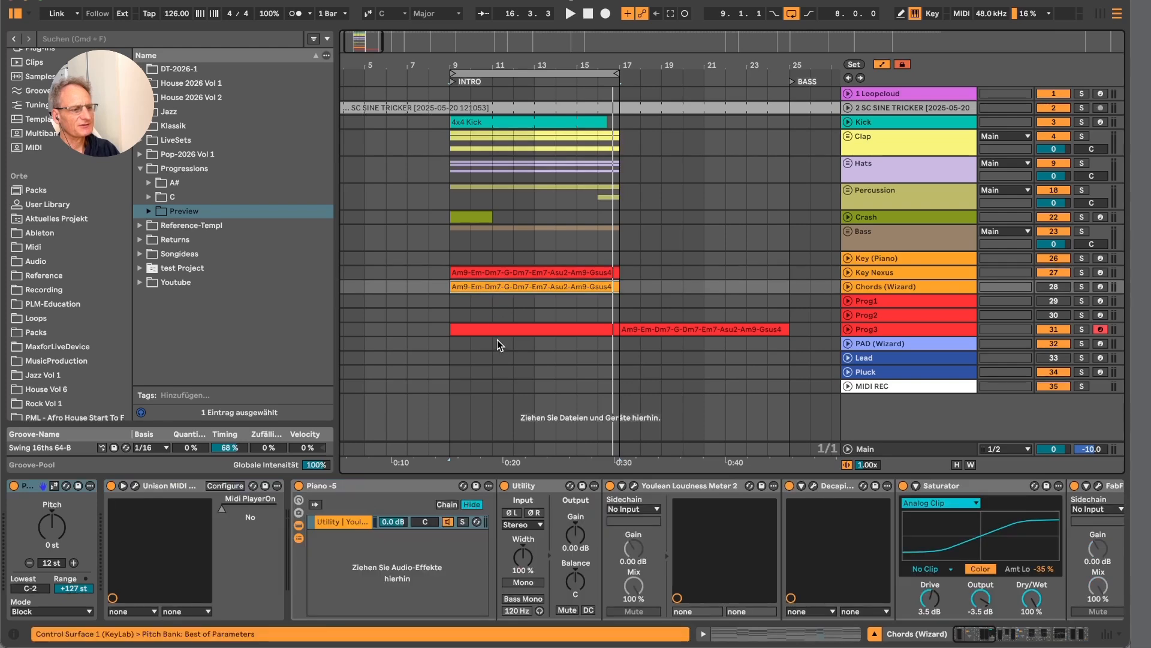
pyautogui.click(481, 328)
pyautogui.click(528, 271)
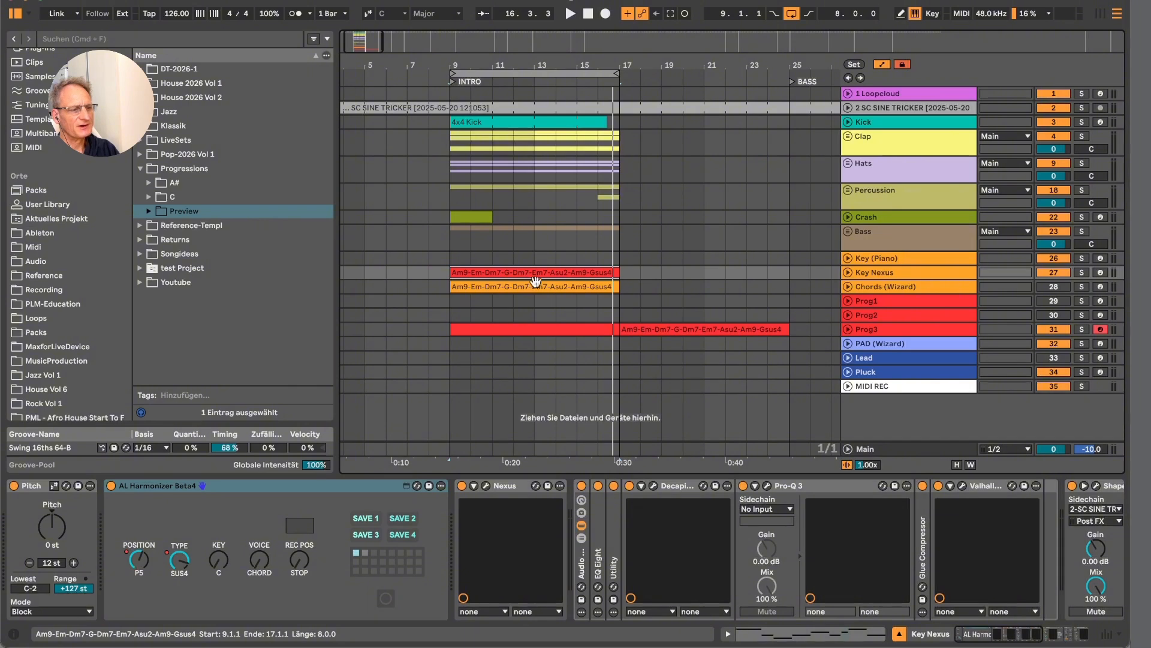
pyautogui.click(541, 288)
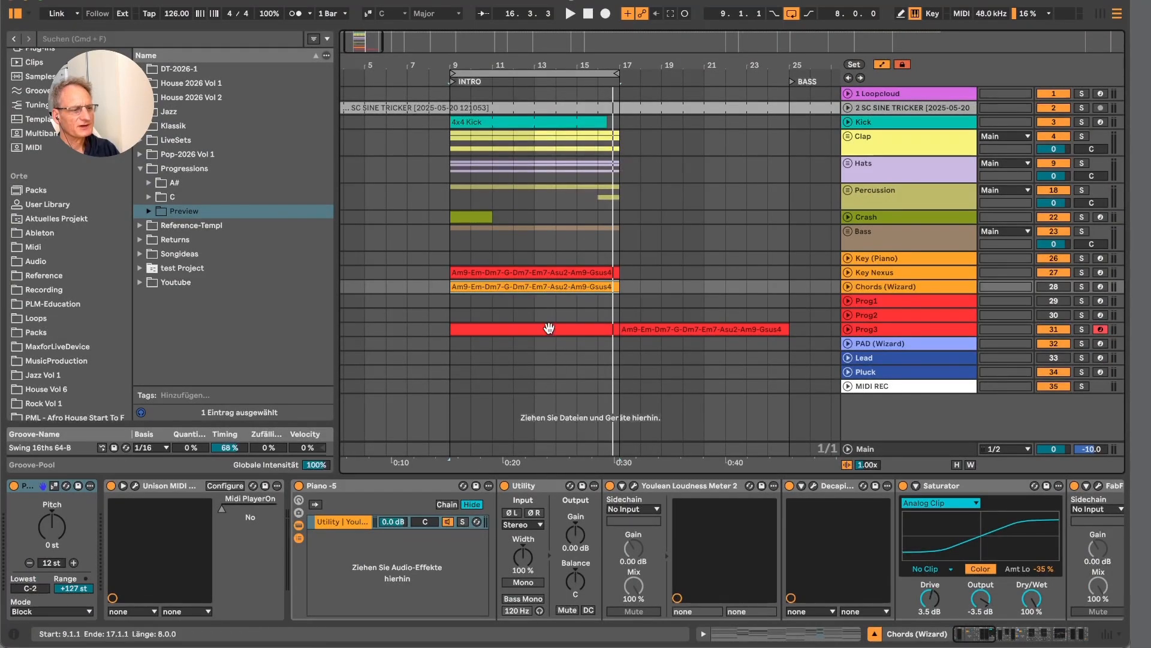
pyautogui.click(550, 328)
# Activate Lead, replace its AL Harmonizer Beta4 with a copy of the automated one, and set its voice to V 5.
pyautogui.click(910, 359)
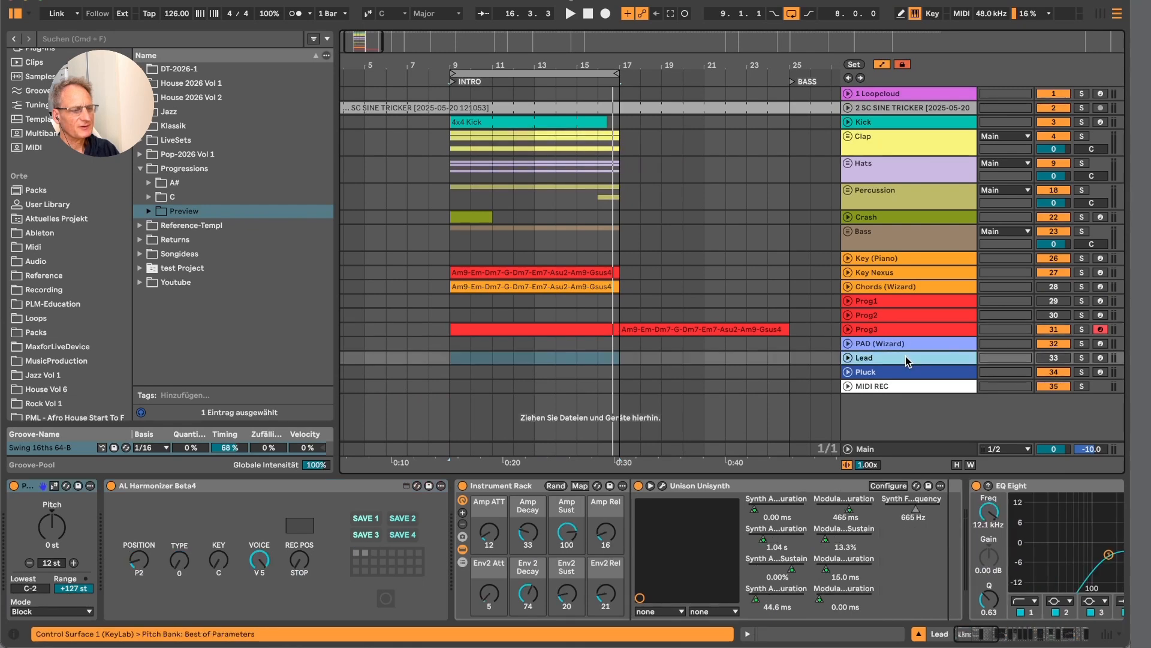
pyautogui.click(1053, 358)
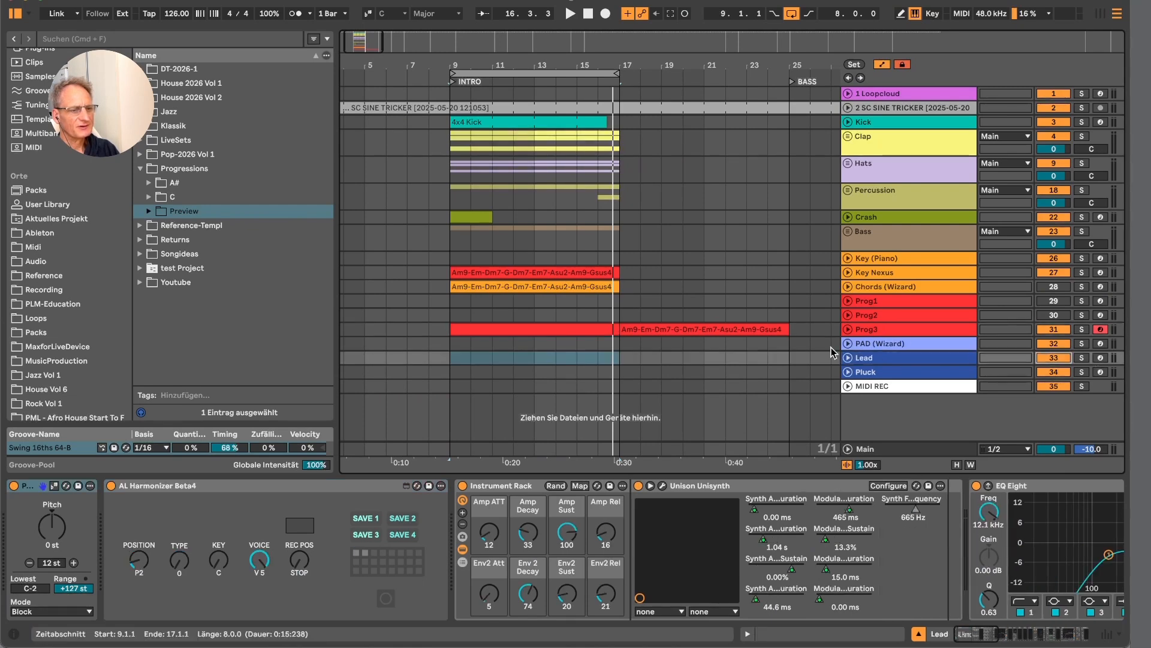
pyautogui.click(342, 489)
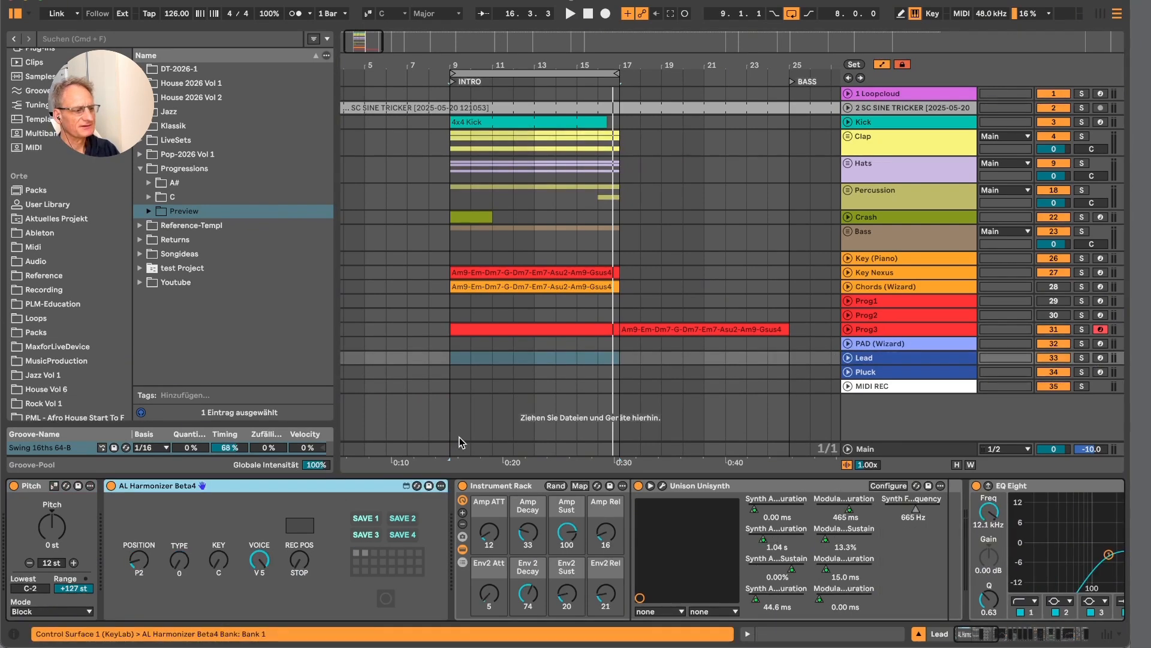
pyautogui.press('Delete')
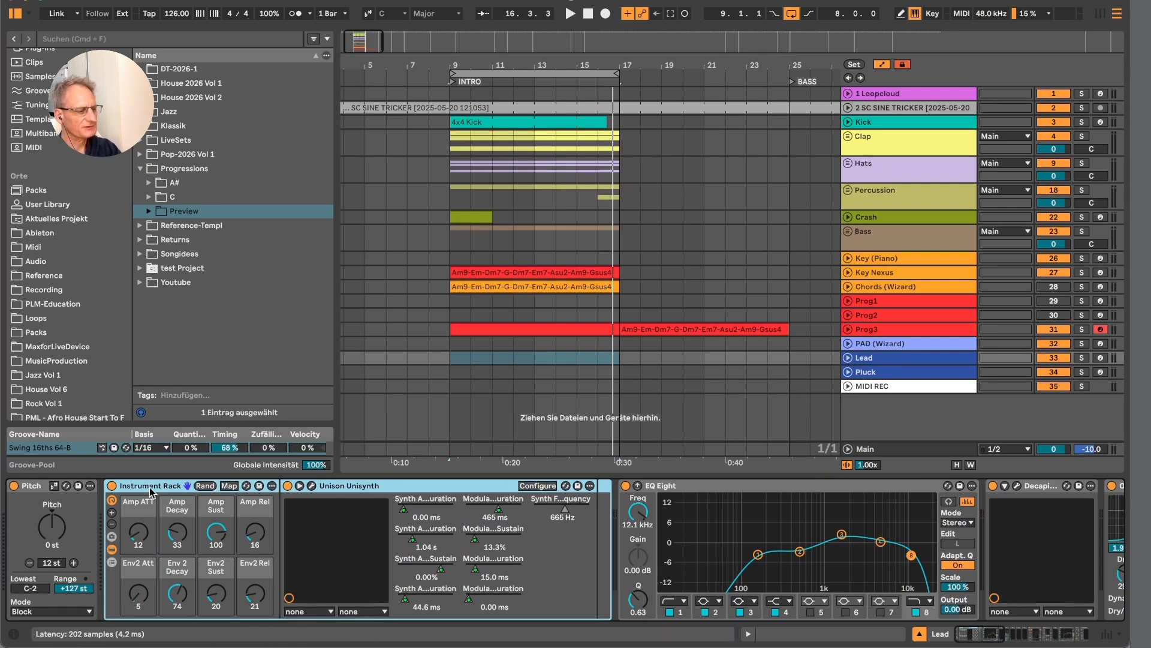
pyautogui.press('super+z')
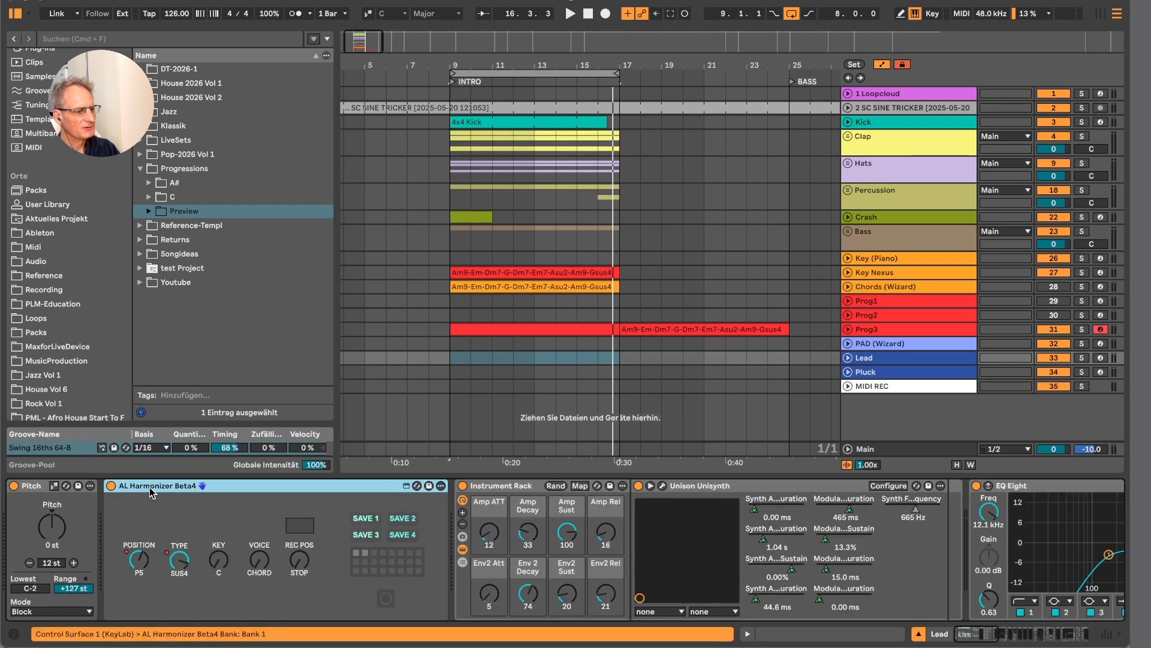
pyautogui.click(359, 553)
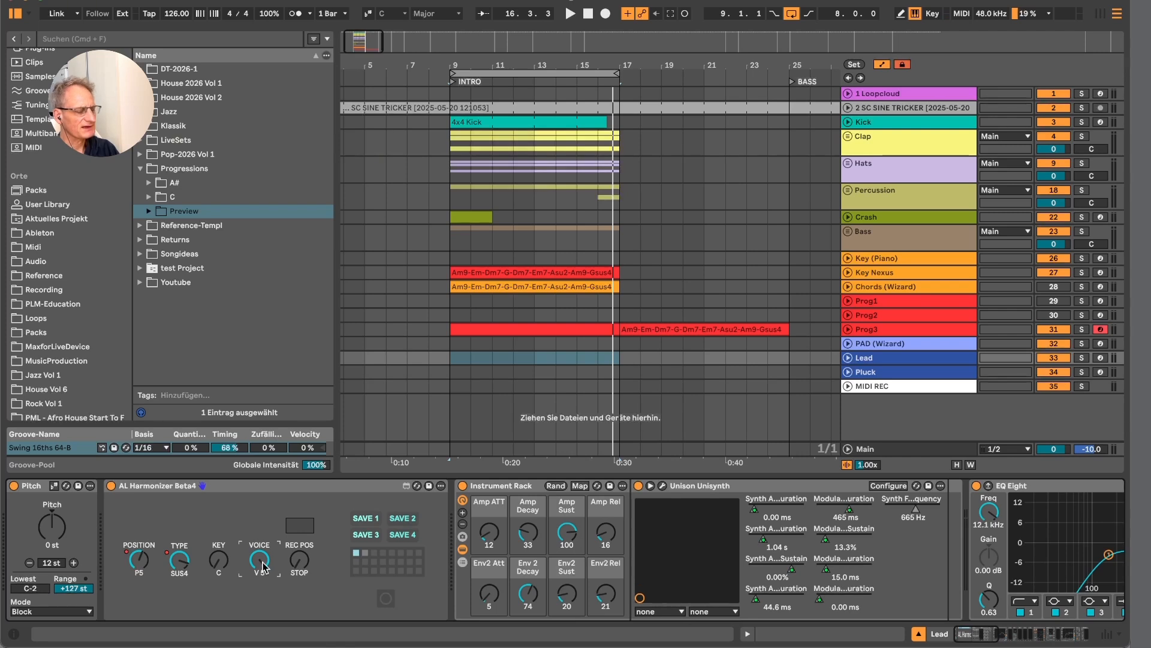
# Arm Lead, solo Key Nexus, Lead, Bass and Hats, and play the INTRO loop from bar 9 while performing a lead part.
pyautogui.press('space')
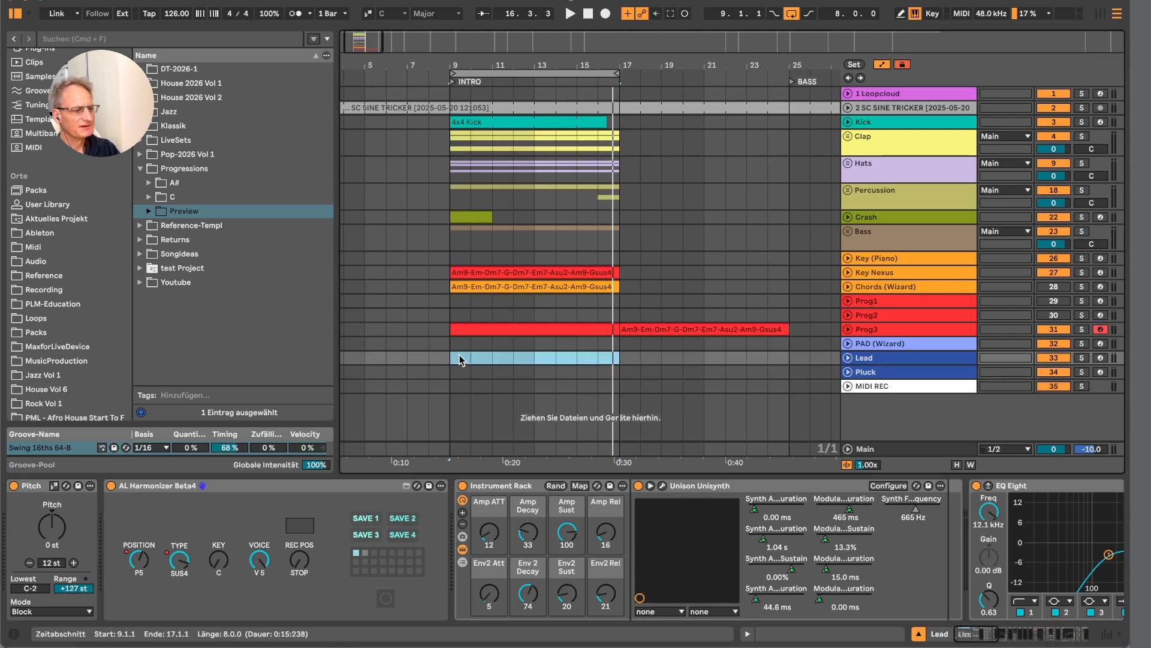
pyautogui.click(451, 359)
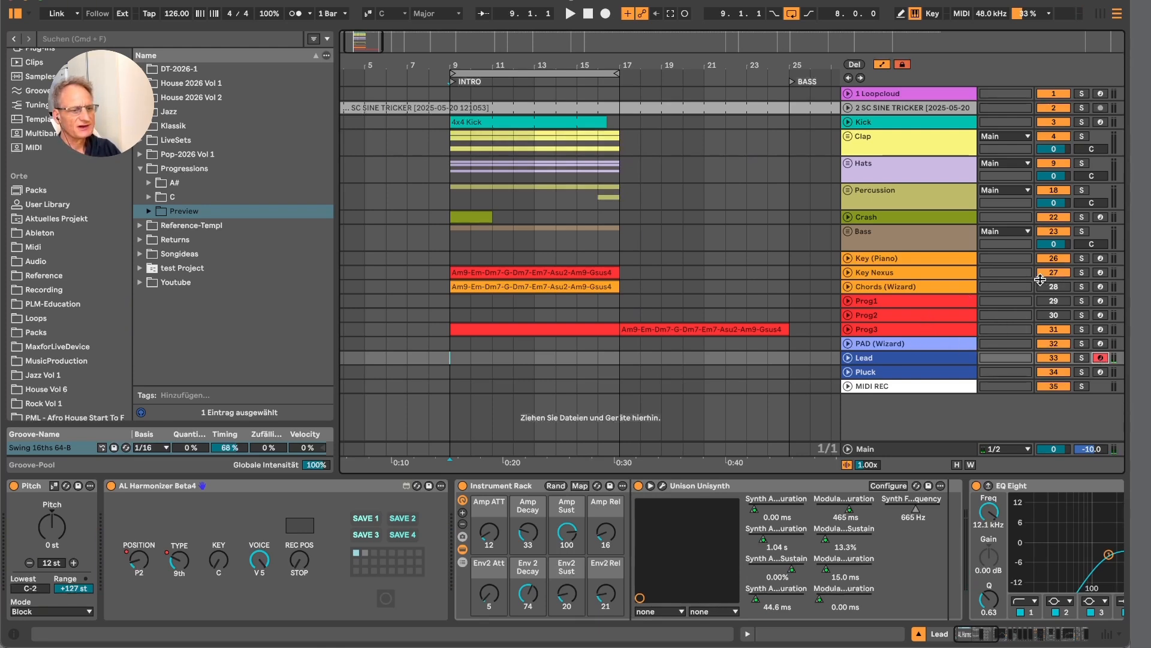
pyautogui.click(1082, 273)
pyautogui.press('space')
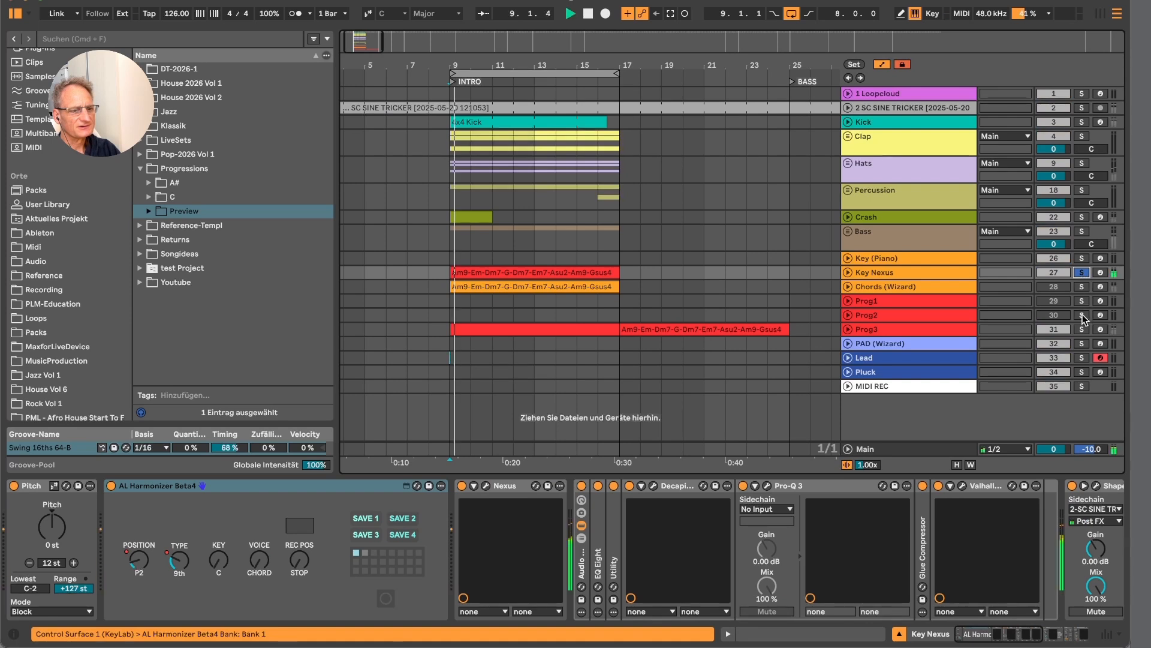
pyautogui.click(1082, 359)
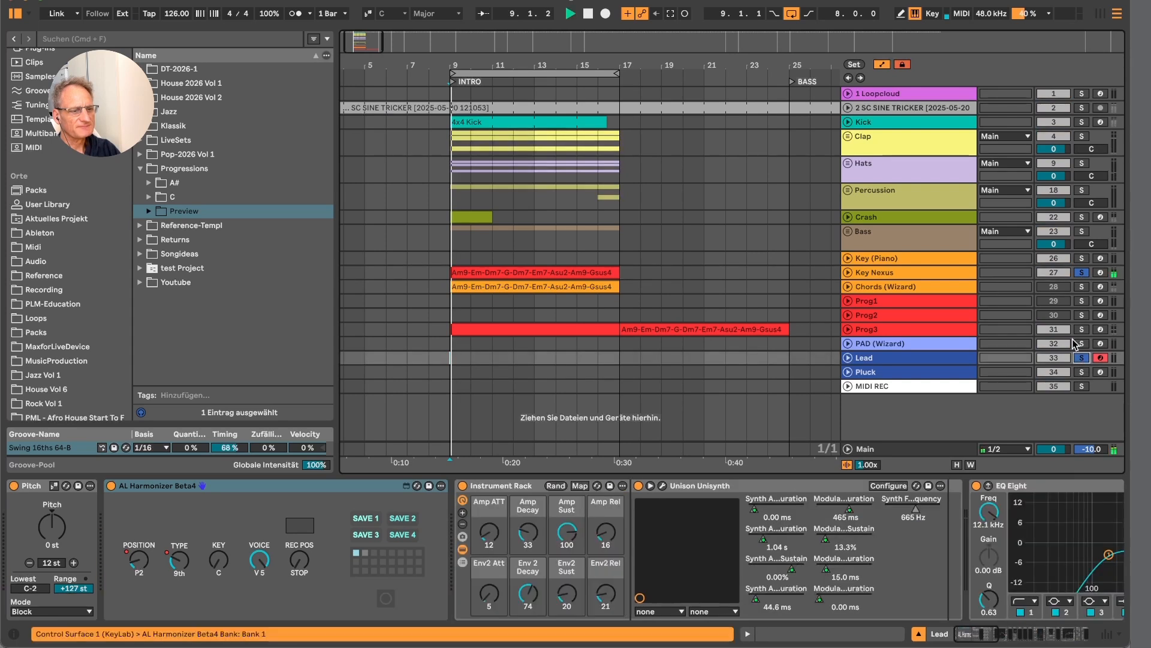
pyautogui.click(1085, 240)
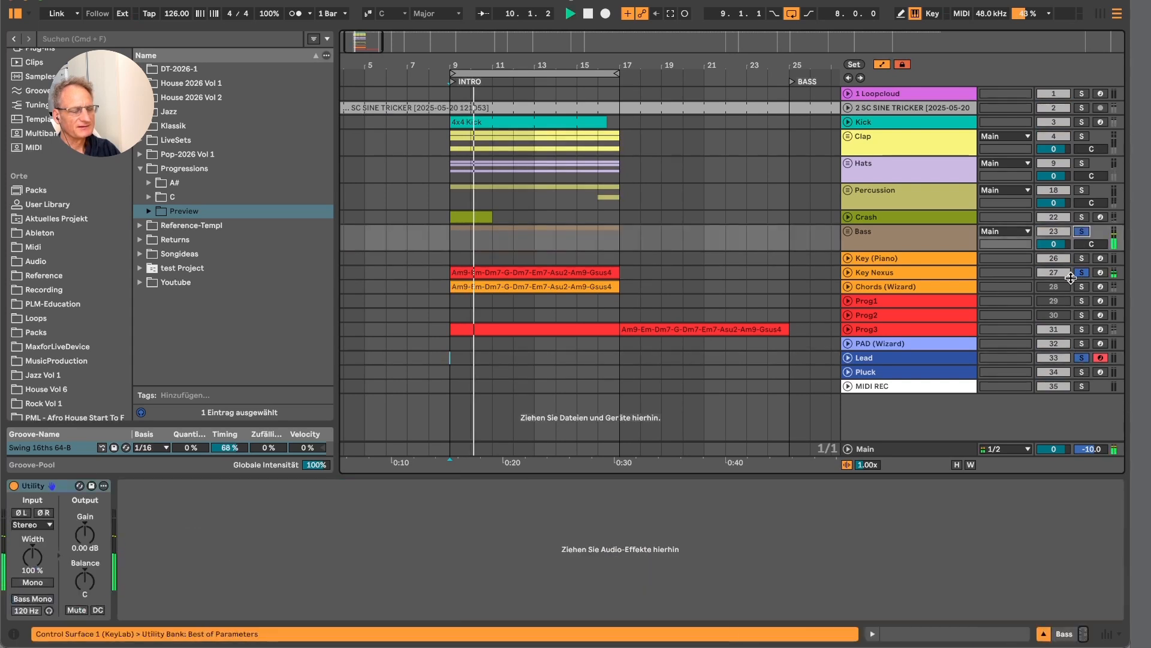
pyautogui.click(1081, 163)
pyautogui.press('space')
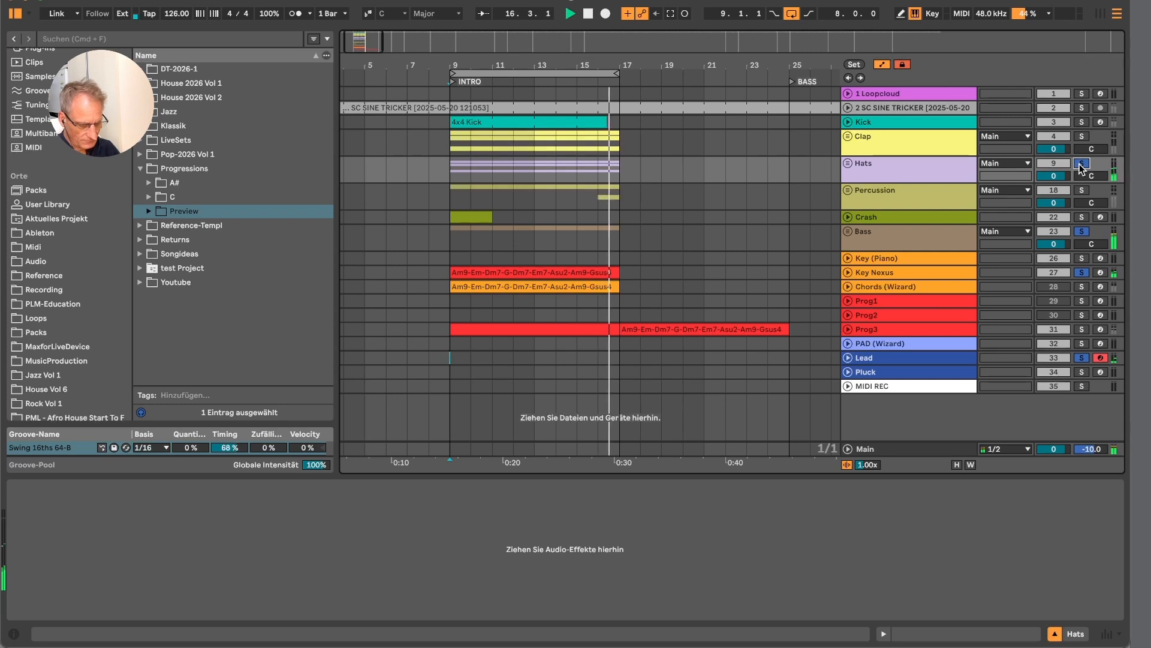
# Capture the live-played Lead part as a MIDI clip, extend it to bar 17, and open its notes.
pyautogui.click(675, 15)
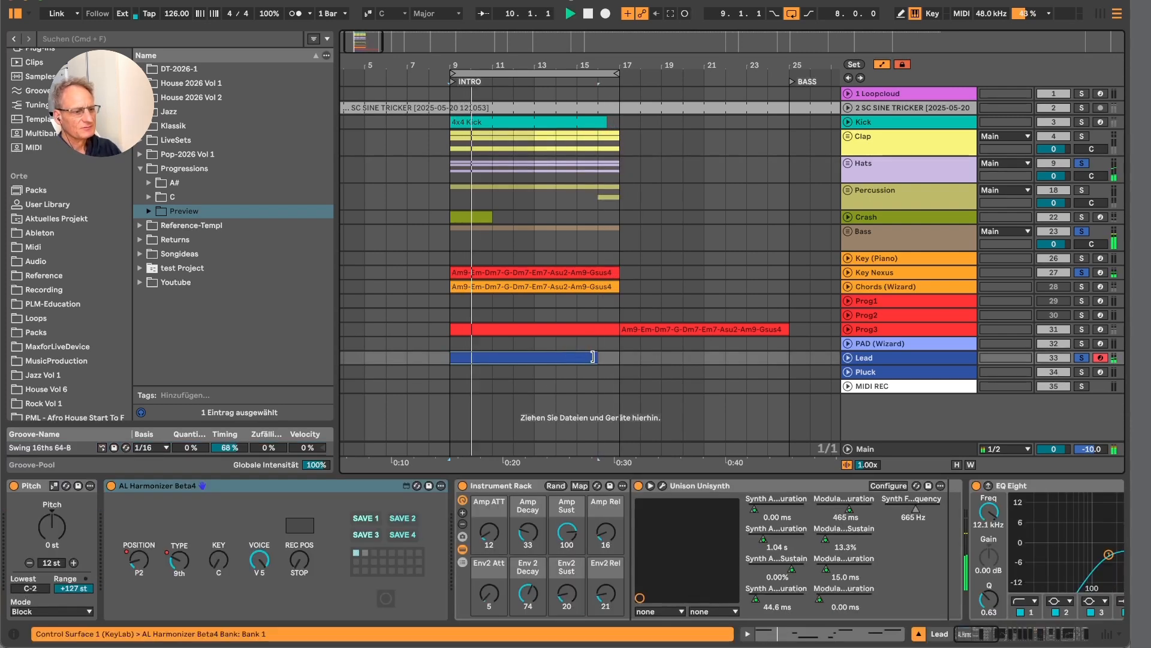
pyautogui.moveTo(593, 357); pyautogui.dragTo(613, 357)
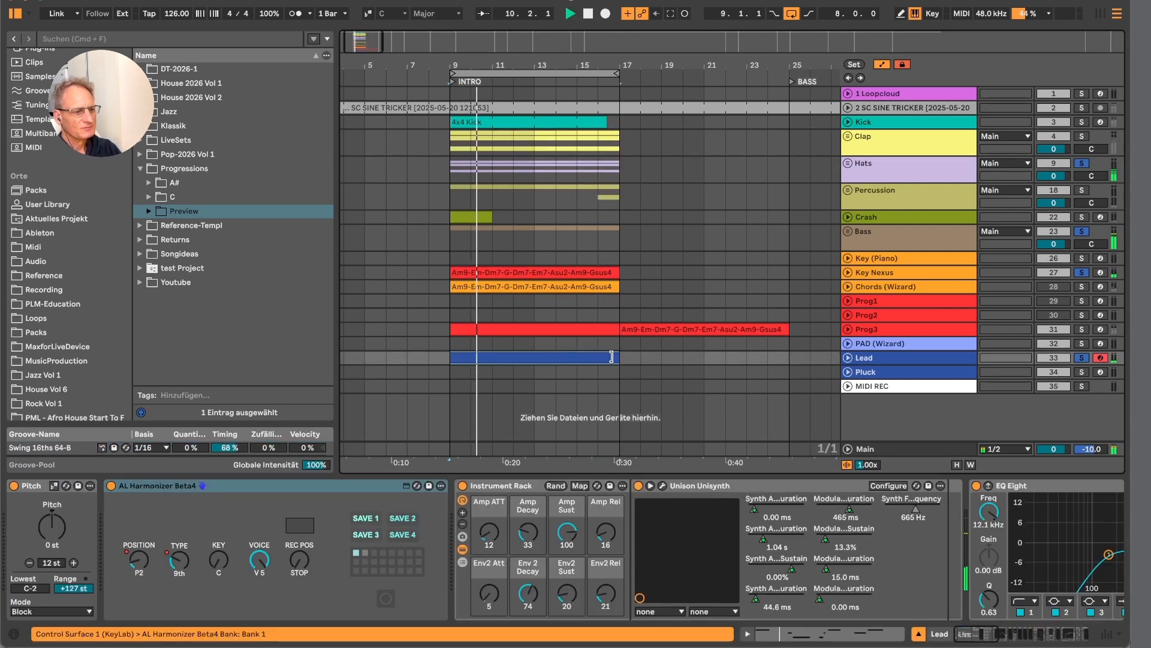
pyautogui.doubleClick(580, 358)
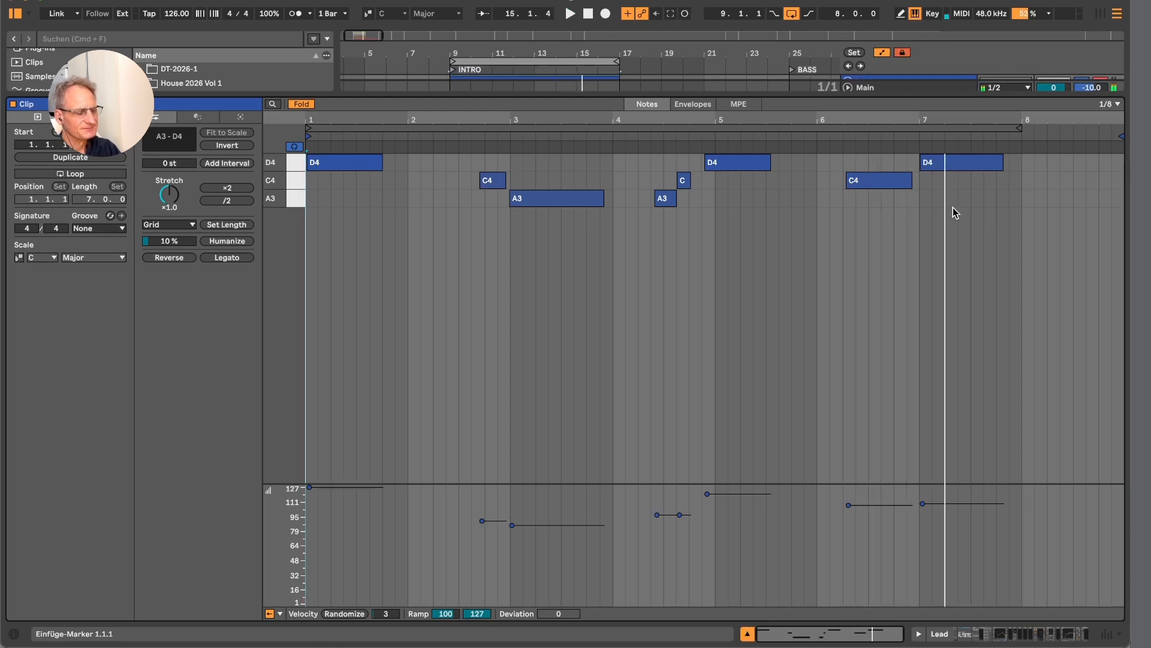
# Stop playback, quantize all notes in the Lead clip, and apply the Swing 16ths groove.
pyautogui.press('space')
pyautogui.press('super+a')
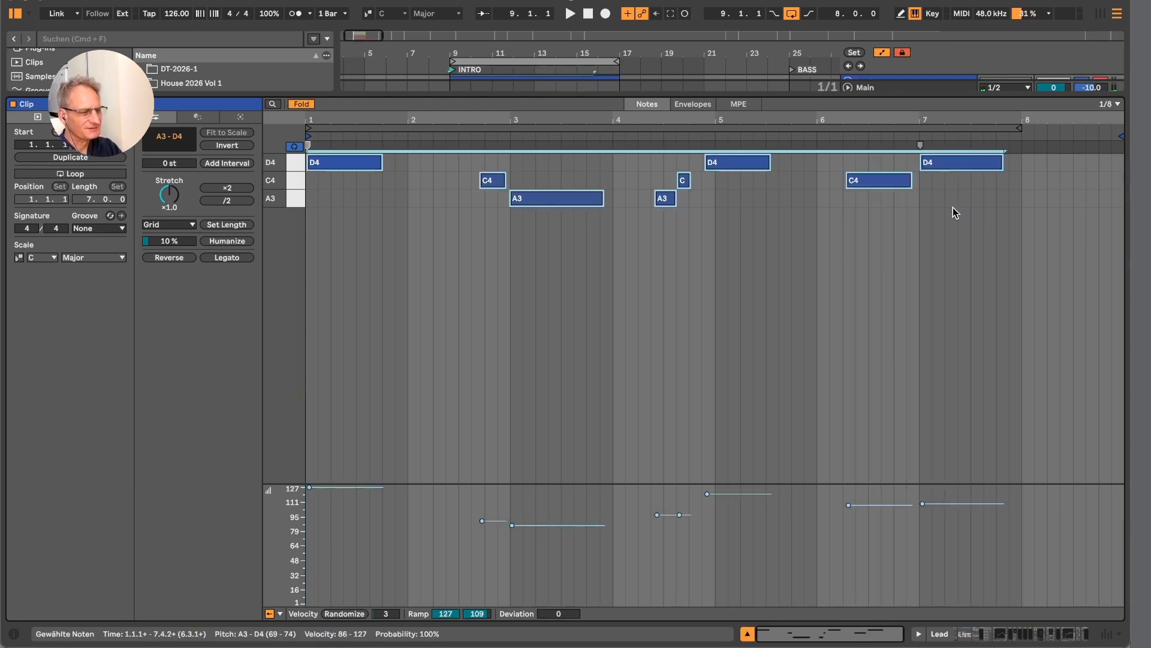
pyautogui.press('super+u')
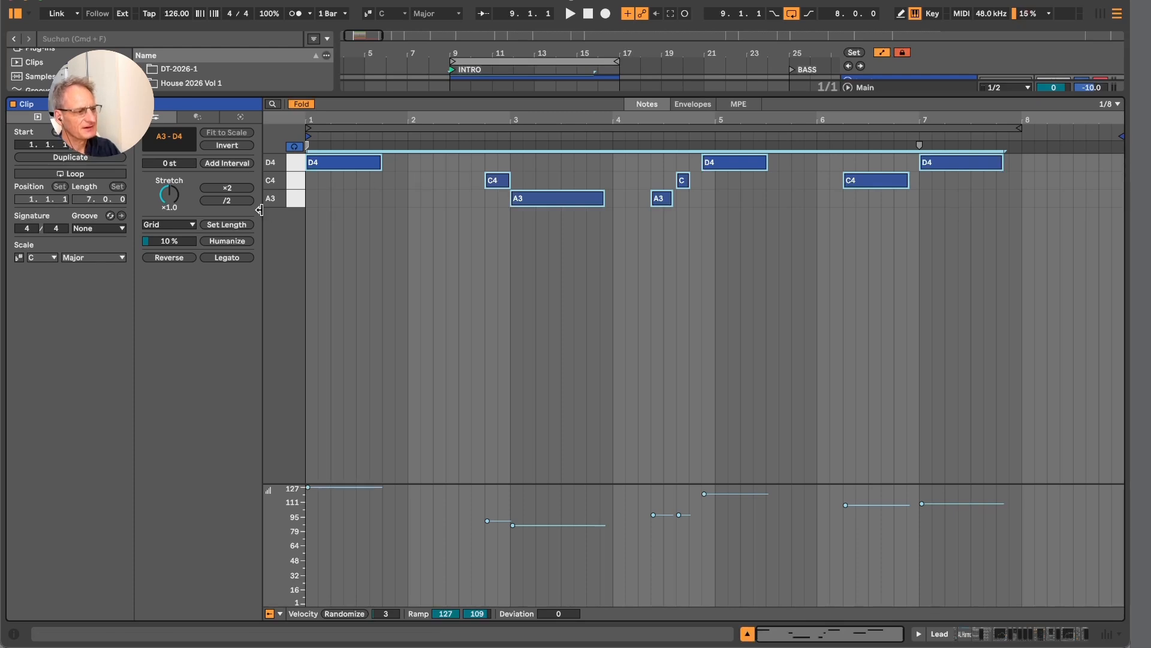
pyautogui.click(120, 228)
pyautogui.click(150, 288)
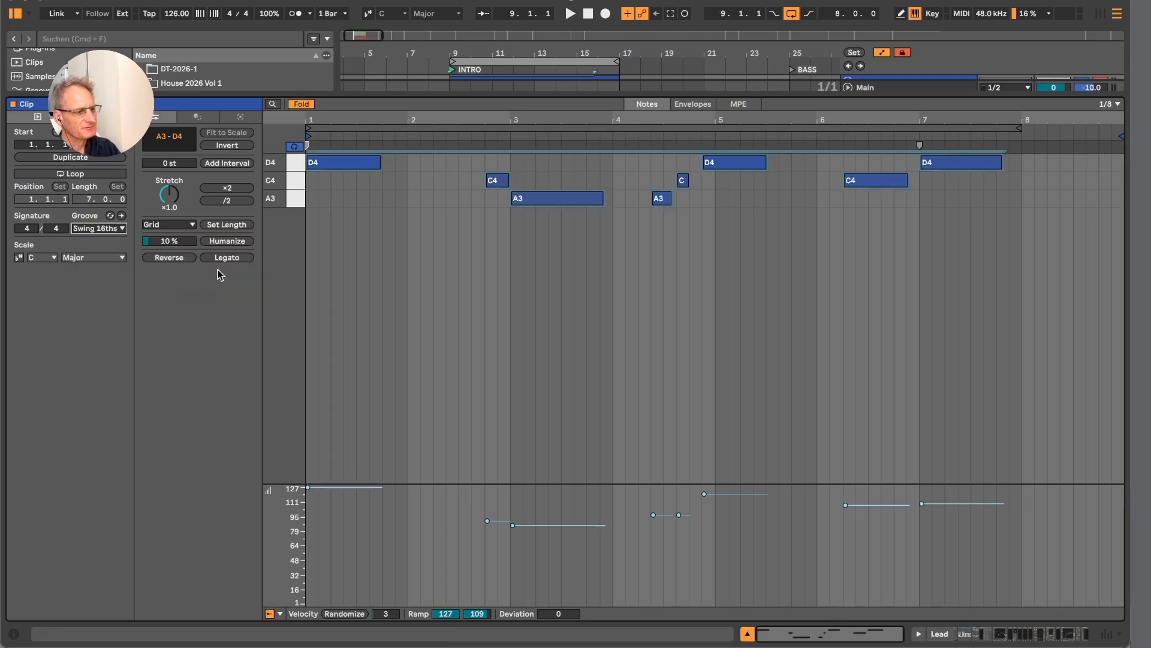
# Lower the velocities of all Lead notes together, bringing the first D4 to 116, and replay the clip.
pyautogui.press('space')
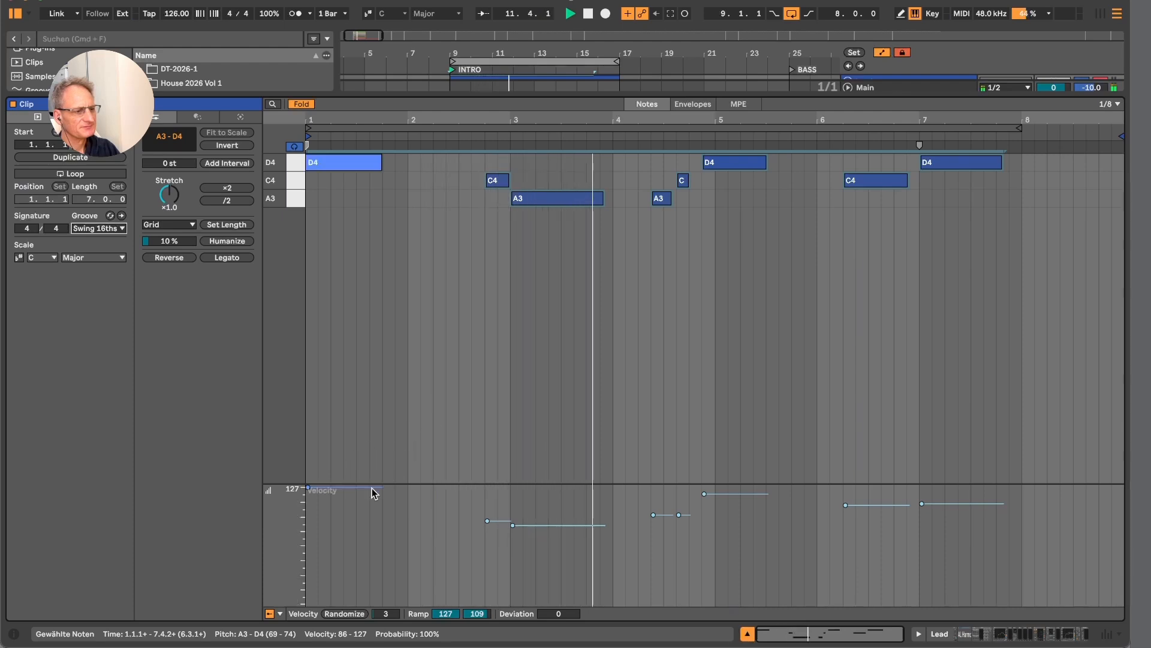
pyautogui.press('space')
pyautogui.moveTo(372, 488); pyautogui.dragTo(372, 498)
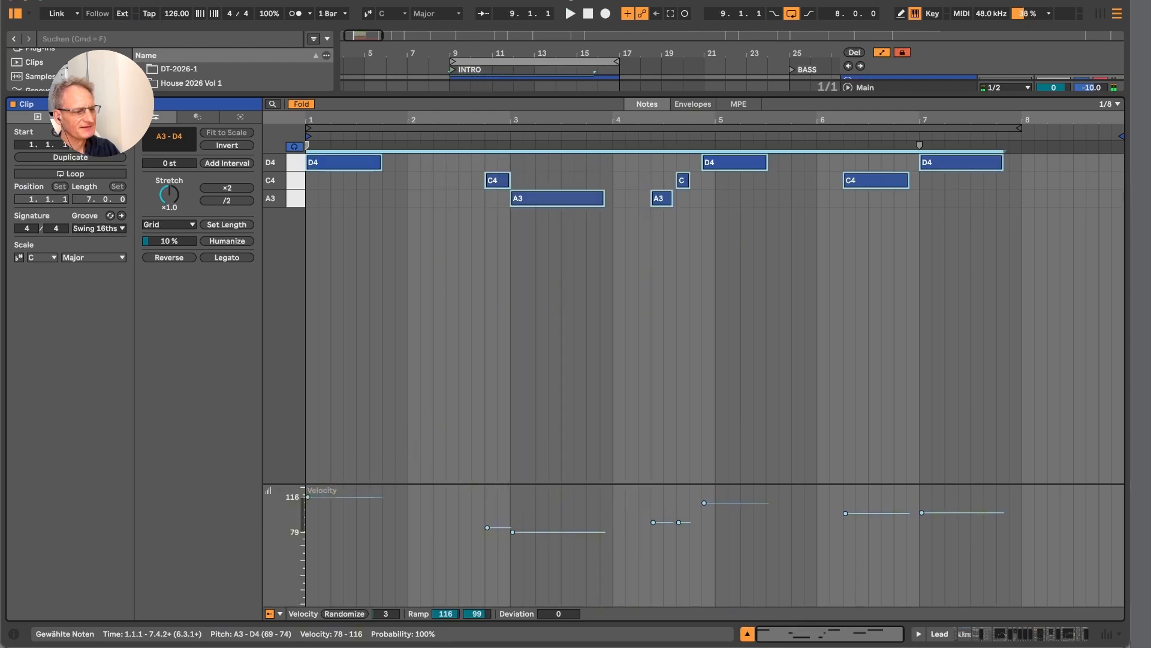
pyautogui.click(470, 291)
pyautogui.press('space')
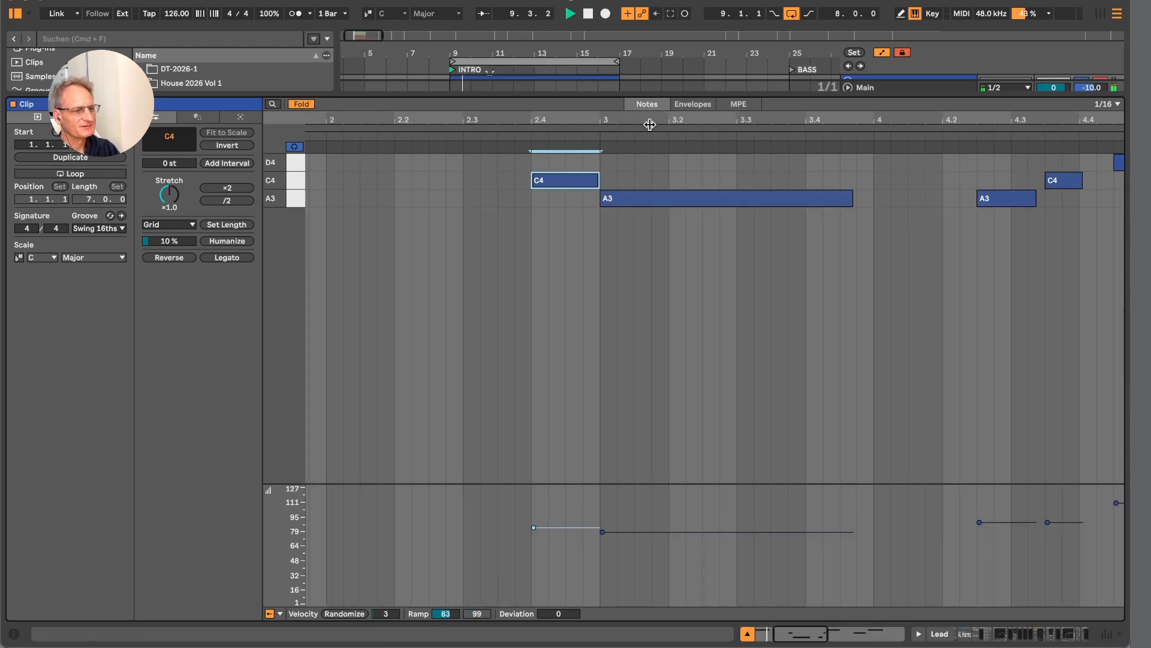
pyautogui.moveTo(651, 120); pyautogui.dragTo(651, 78)
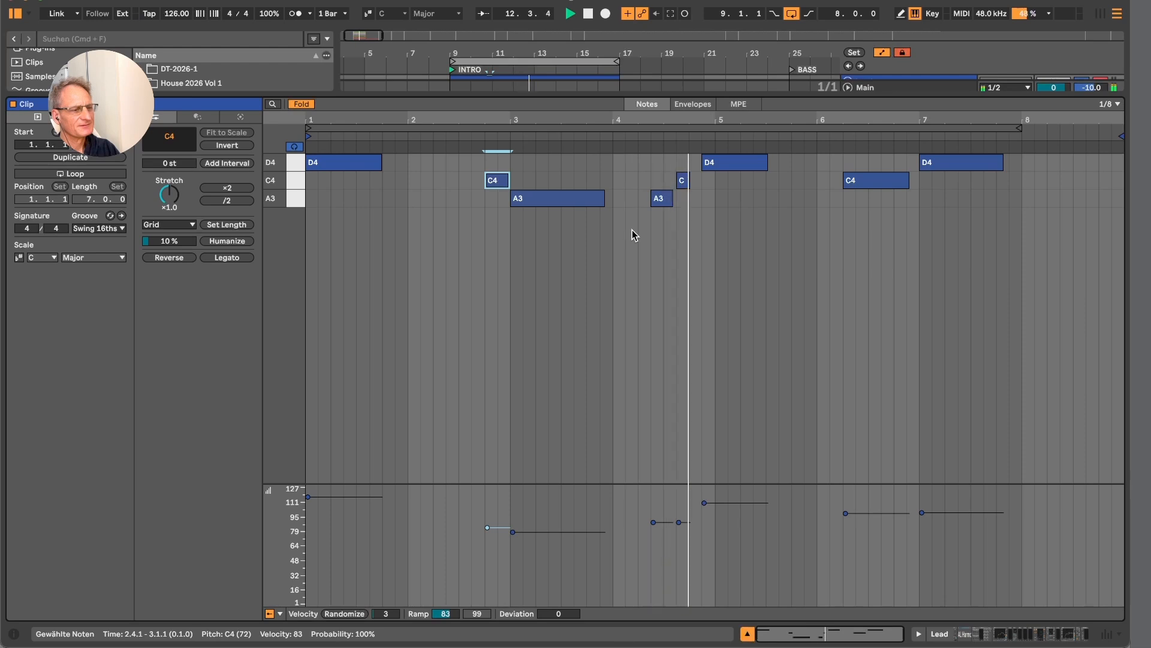
# Stop playback, unfold the note view, and transpose the D4 note near bar 5 of the Lead clip up to F#4.
pyautogui.click(716, 166)
pyautogui.press('space')
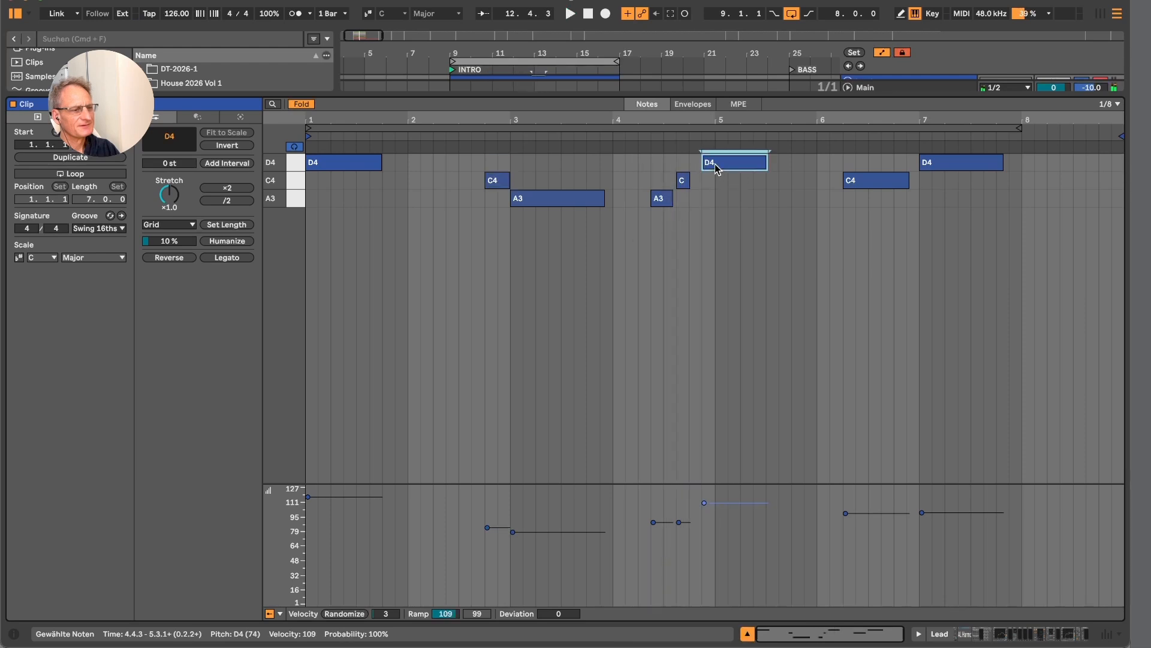
pyautogui.click(303, 104)
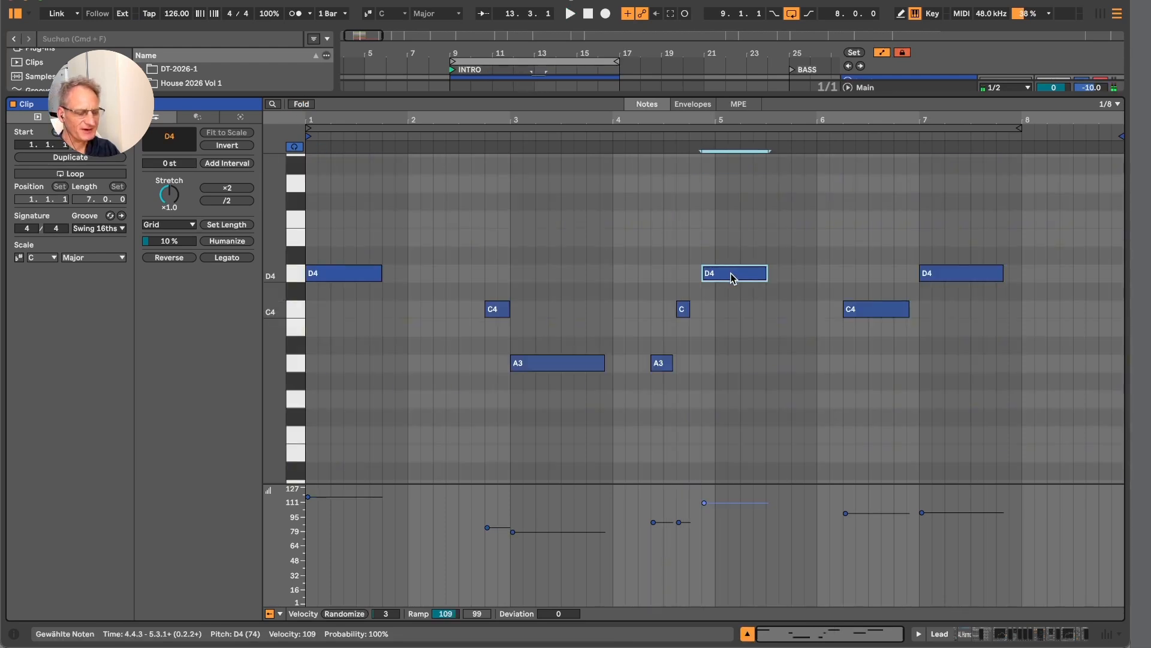
pyautogui.press('Up')
pyautogui.press('Up')
pyautogui.press('Up')
pyautogui.press('Up')
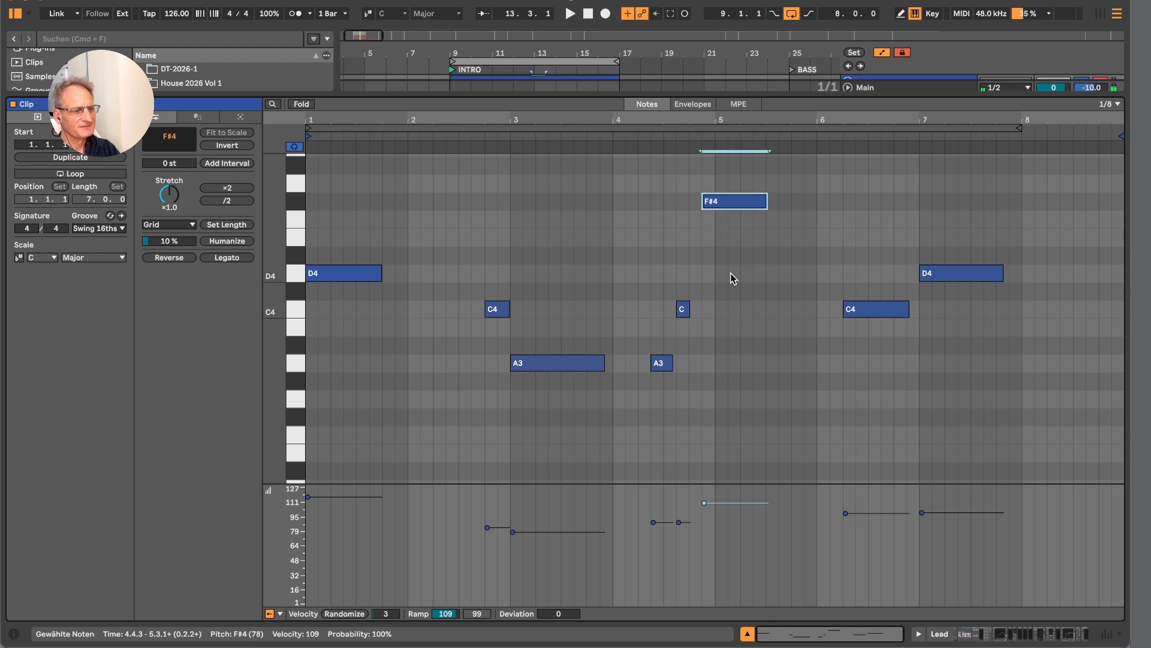
pyautogui.click(635, 139)
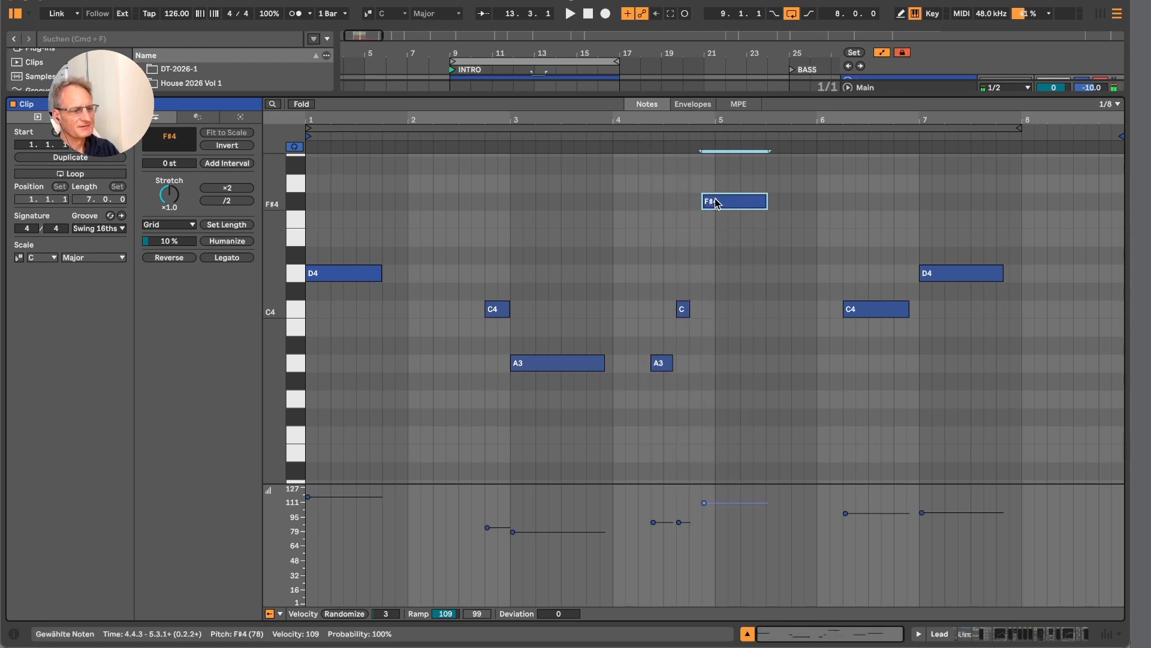
# Transpose the F#4 note near bar 5 of the Lead clip up to A4 and replay the clip.
pyautogui.press('Up')
pyautogui.press('Up')
pyautogui.press('Up')
pyautogui.press('Up')
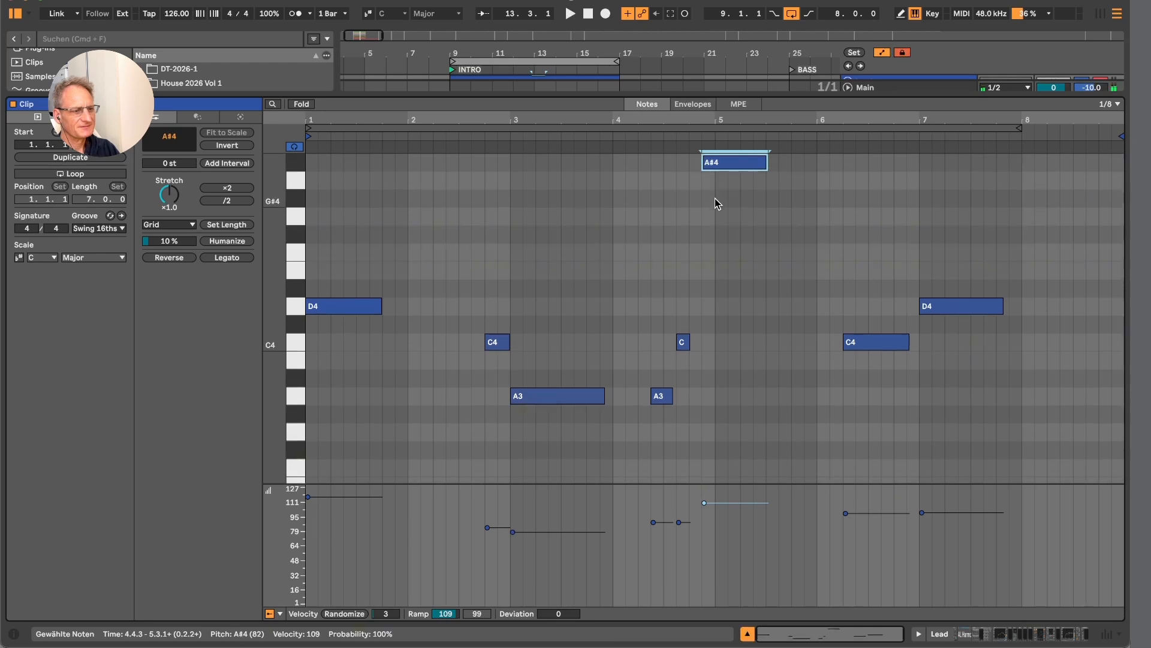
pyautogui.press('Down')
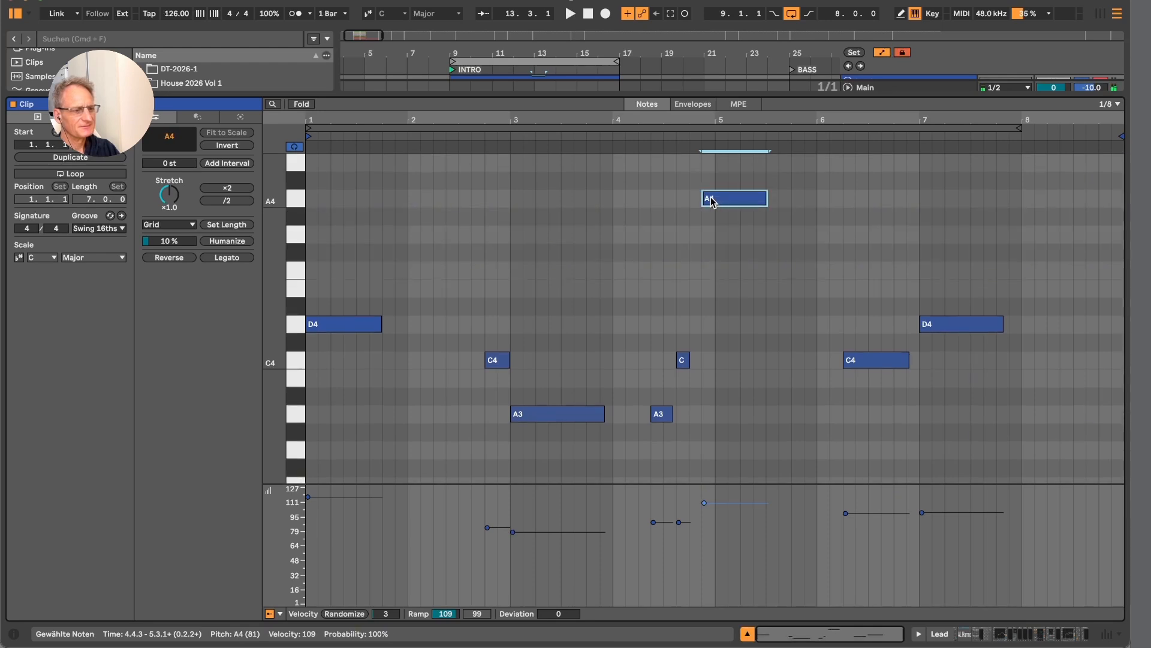
pyautogui.click(645, 137)
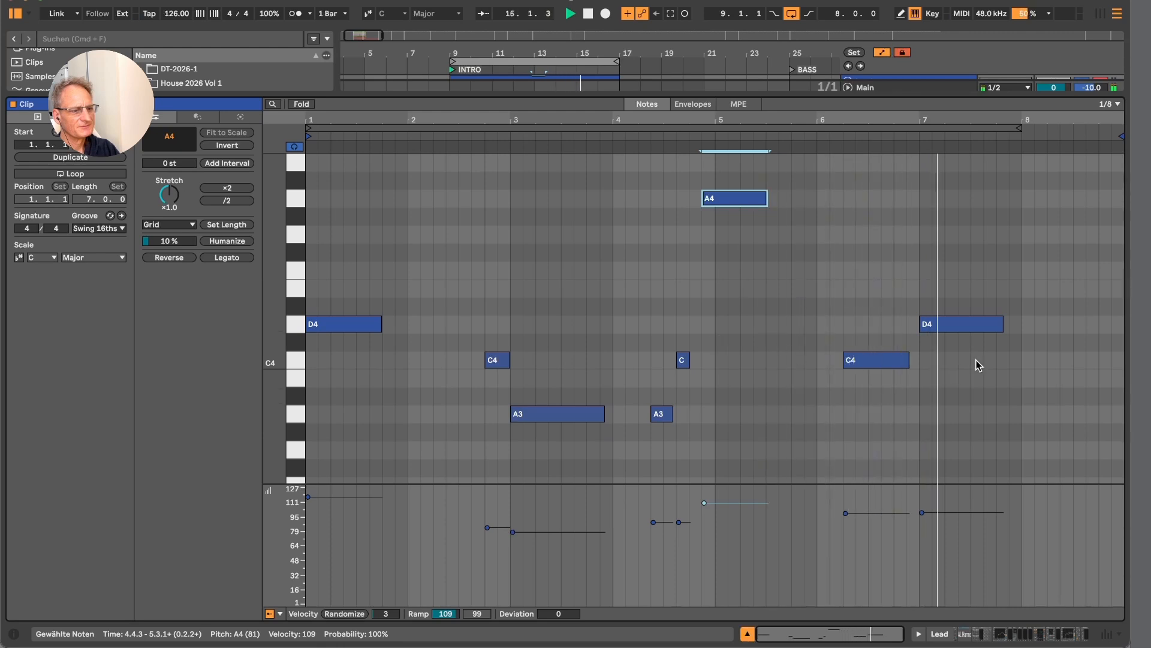
# Shrink the clip editor to bring back the full arrangement, and clear the track solos so the whole mix plays.
pyautogui.moveTo(890, 94); pyautogui.dragTo(886, 199)
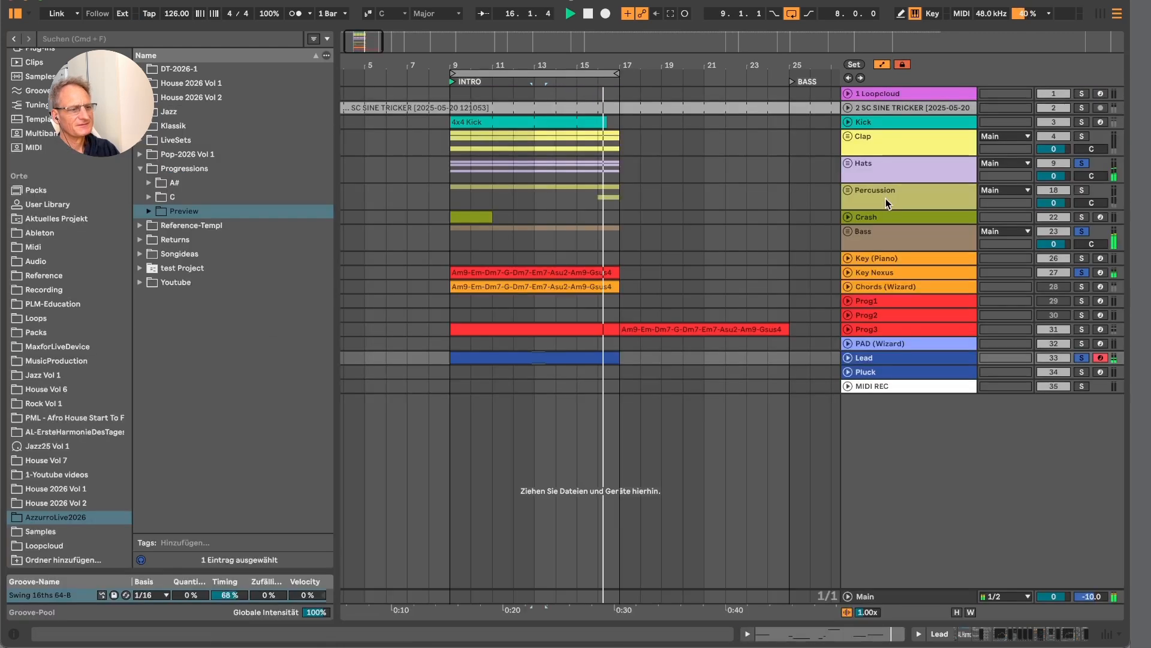
pyautogui.click(882, 238)
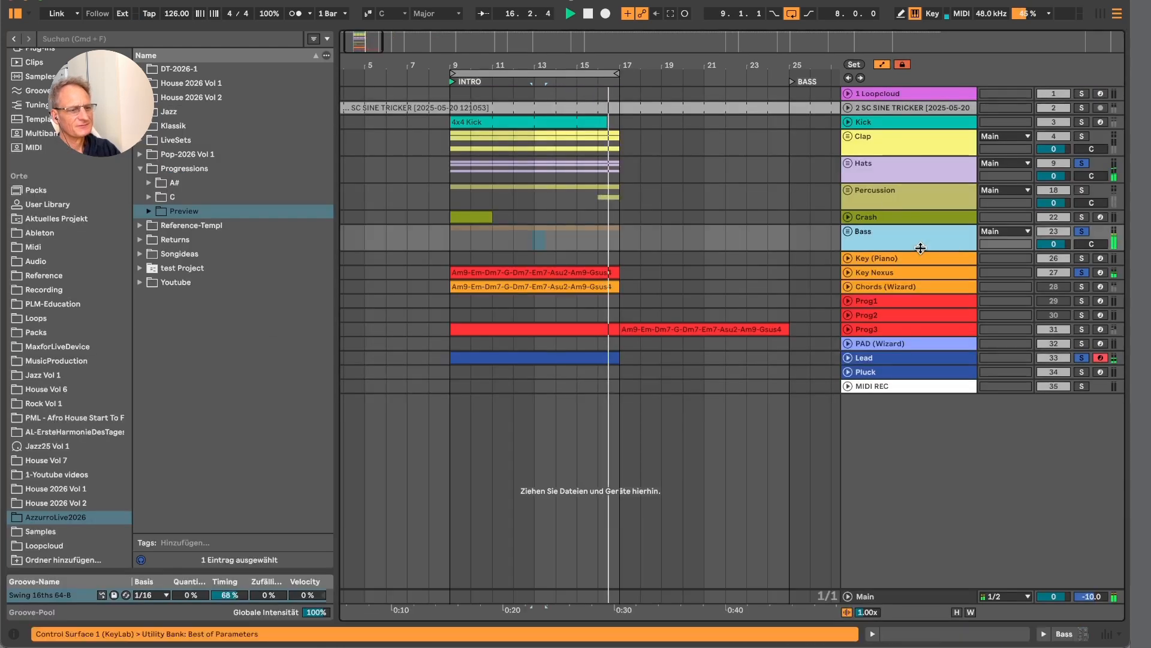
pyautogui.click(1083, 273)
pyautogui.click(589, 286)
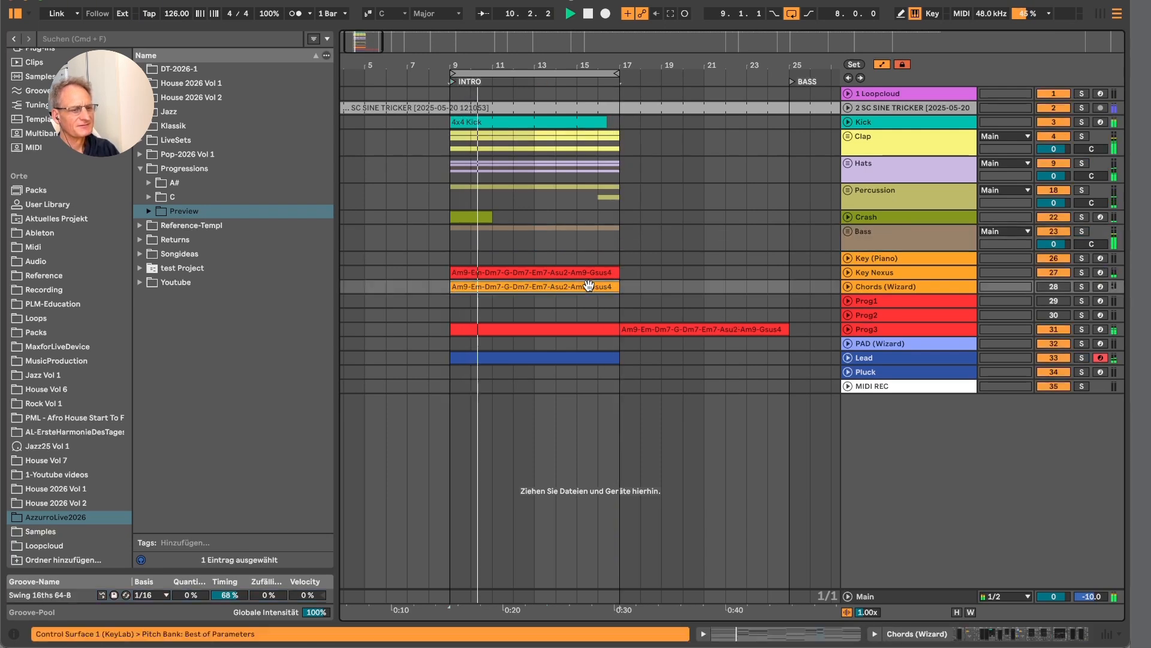
# Stop playback, open the Lead track's Unison Unisynth, and load the user preset LEAD HOUSE 9.
pyautogui.click(894, 358)
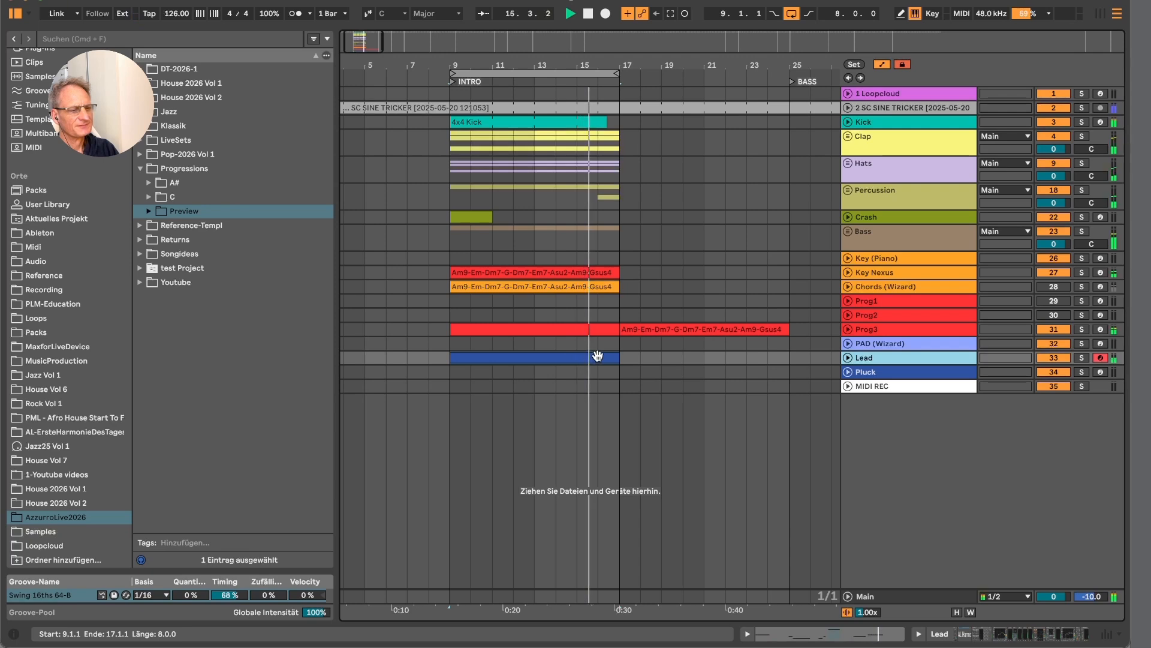
pyautogui.press('space')
pyautogui.doubleClick(864, 358)
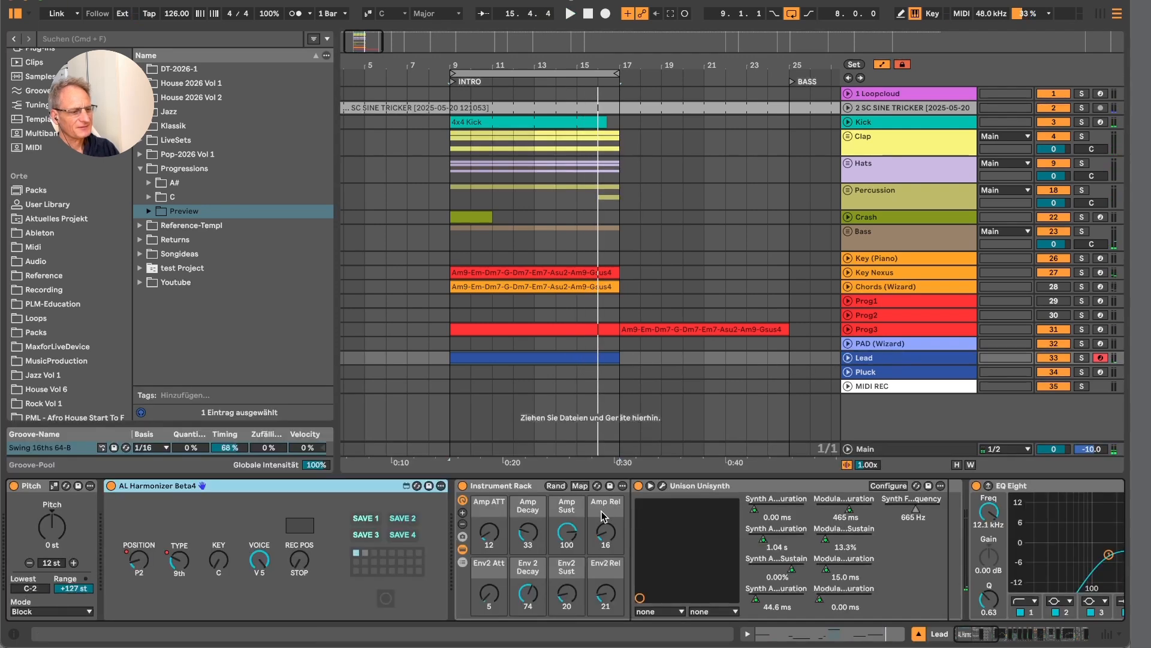
pyautogui.click(664, 490)
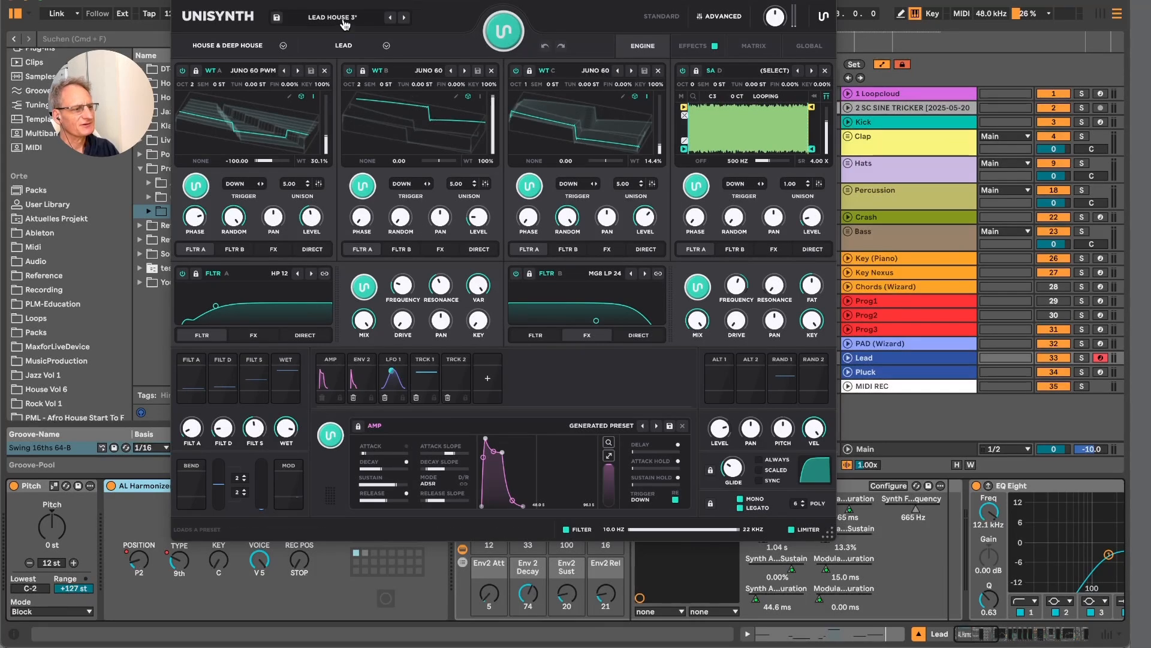
pyautogui.moveTo(369, 36)
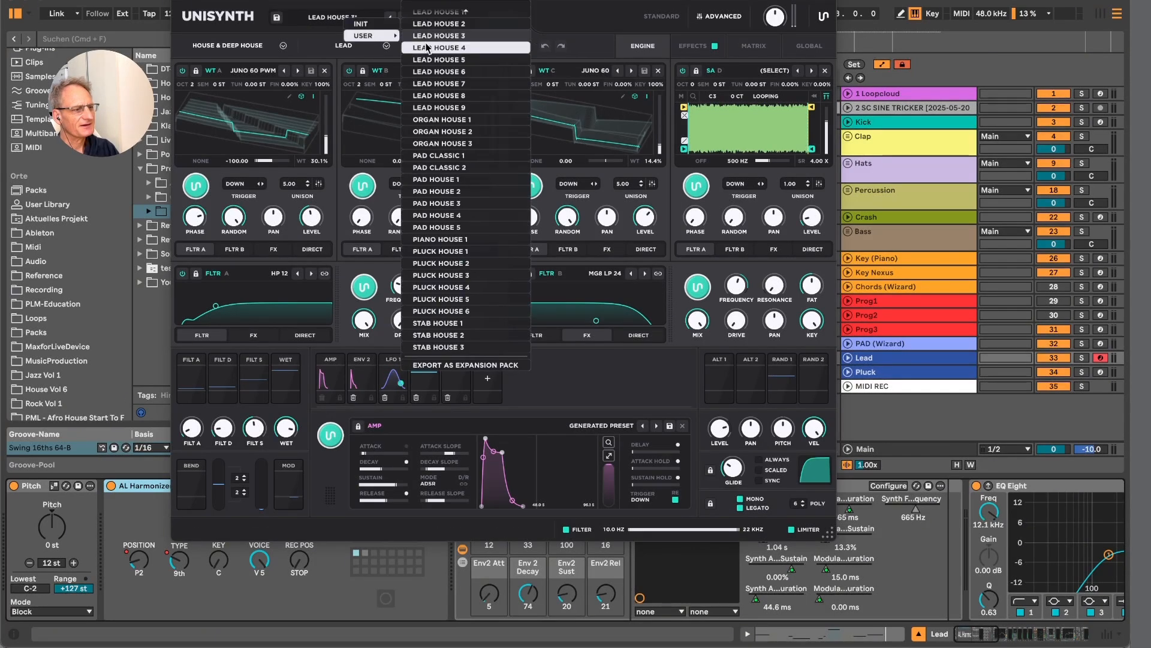
pyautogui.click(459, 106)
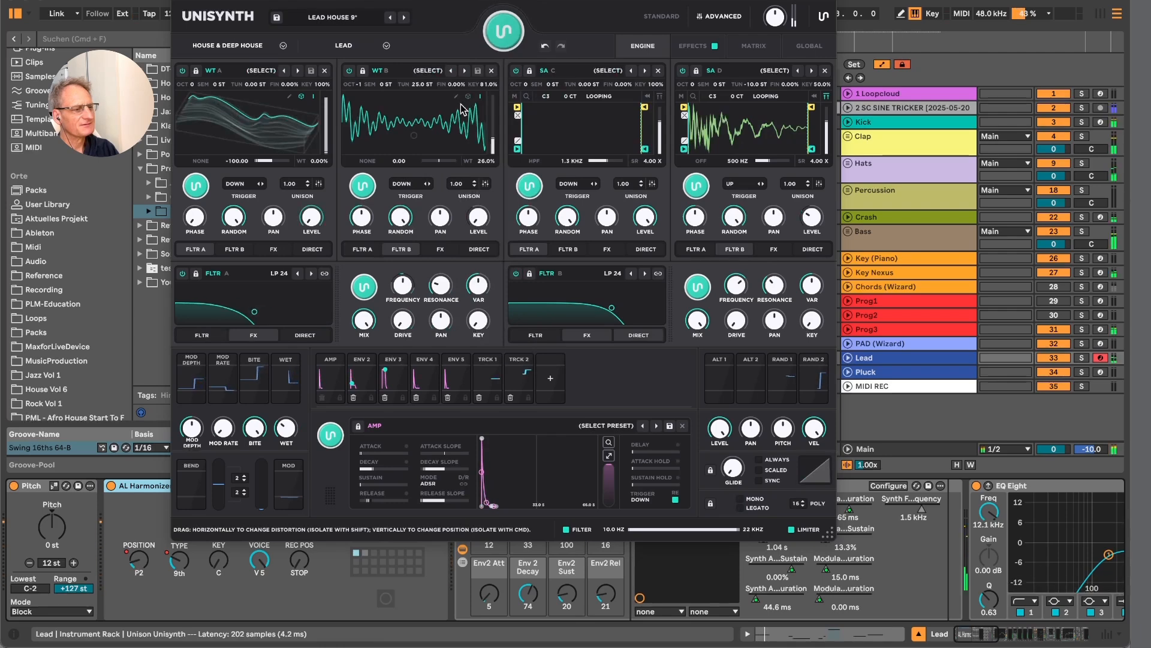
# Switch the Lead's Unisynth to the user preset LEAD HOUSE 8, unsolo the track, and close the synth window.
pyautogui.click(335, 17)
pyautogui.moveTo(369, 33)
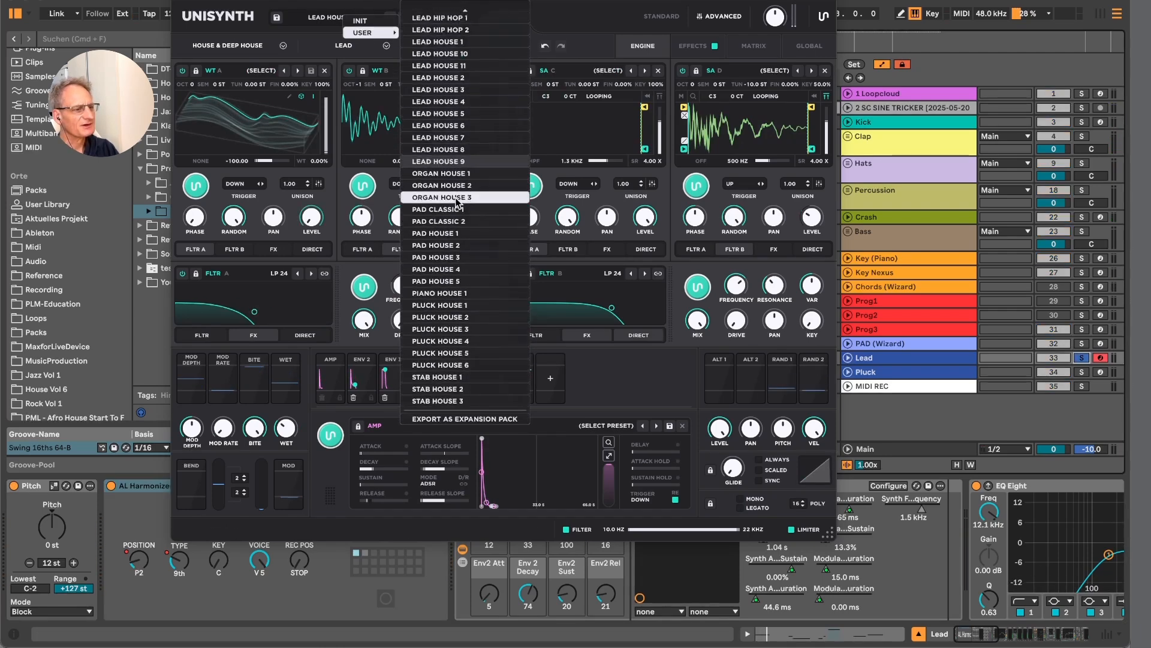
pyautogui.click(455, 149)
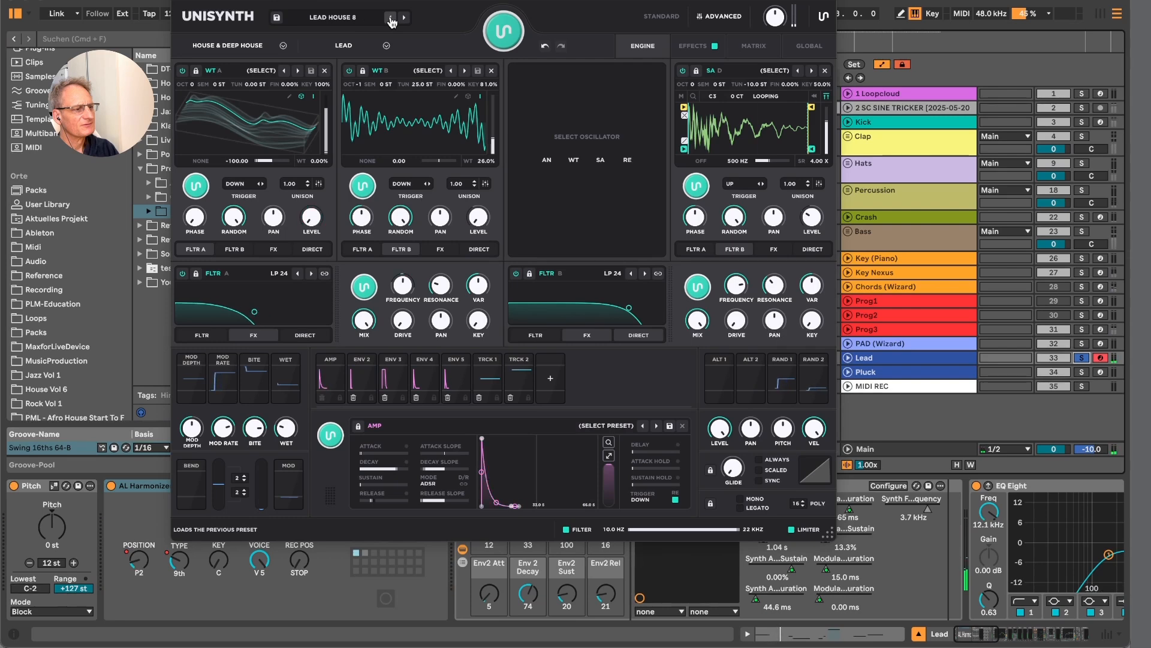
pyautogui.click(1082, 358)
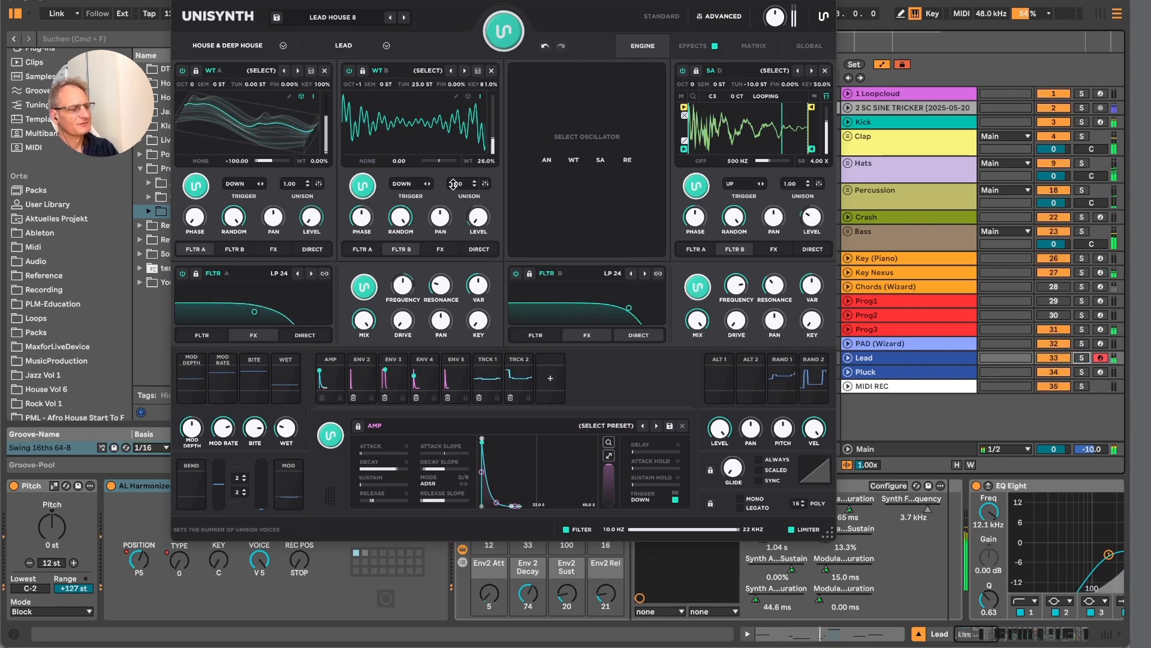
pyautogui.click(180, 2)
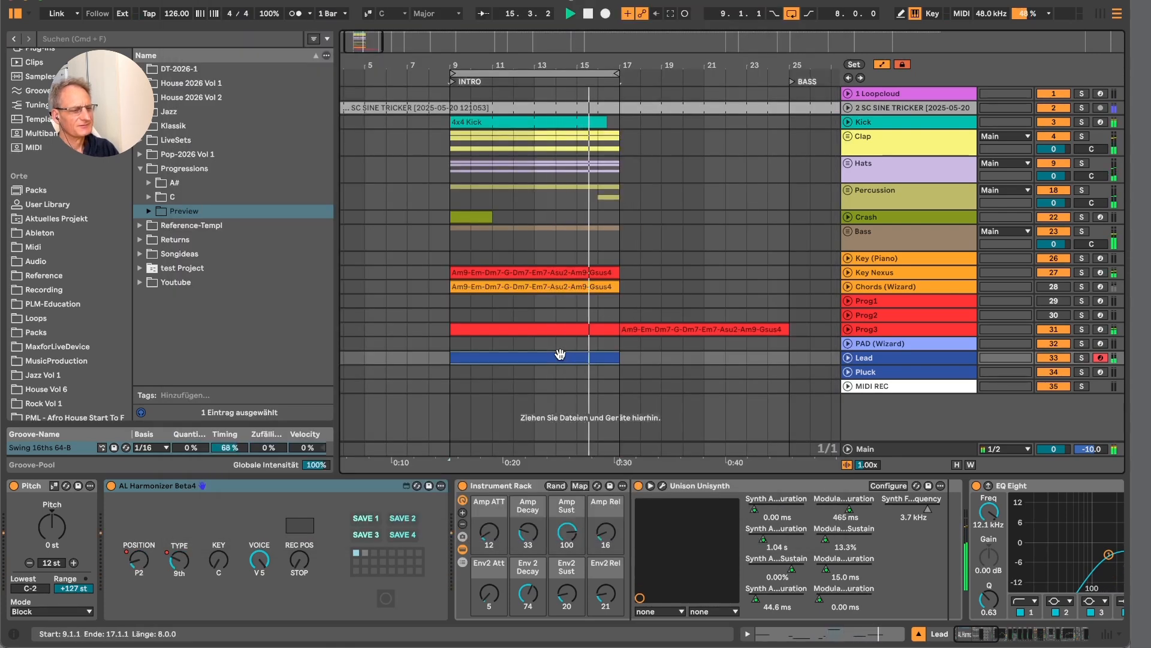
# Expand the Hats group and activate the Ride 1b clip and the OHH 2 track's Off Beathats_2 clip.
pyautogui.hscroll(-1, 560, 355)
pyautogui.hscroll(1, 560, 355)
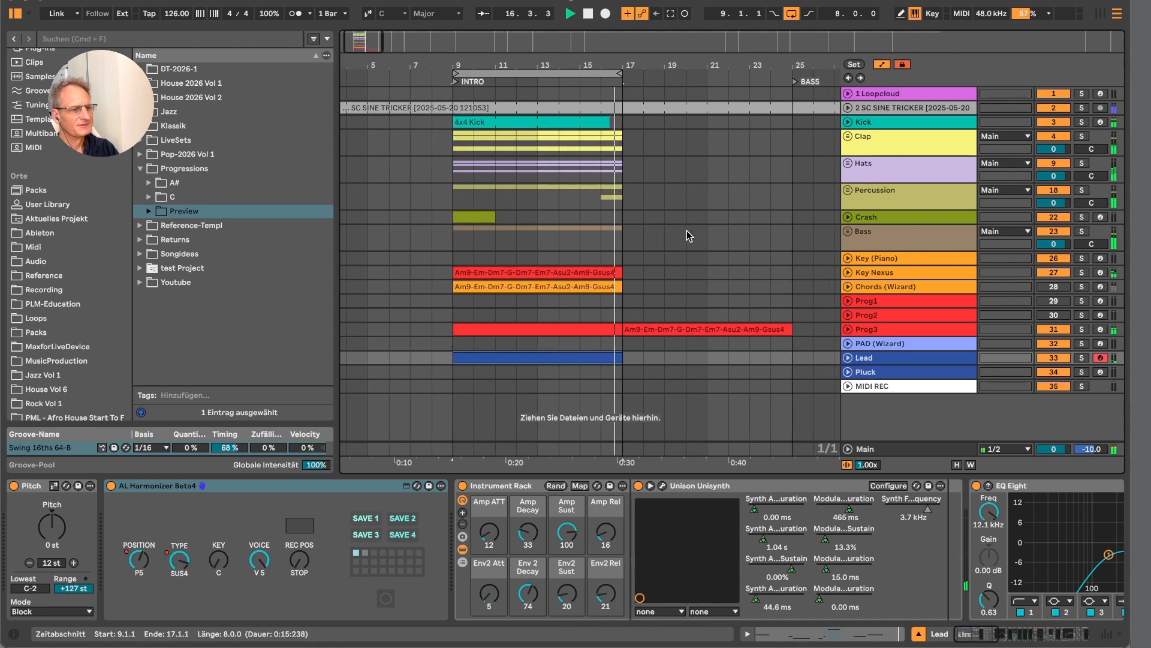
pyautogui.click(848, 163)
pyautogui.scroll(-3, 855, 191)
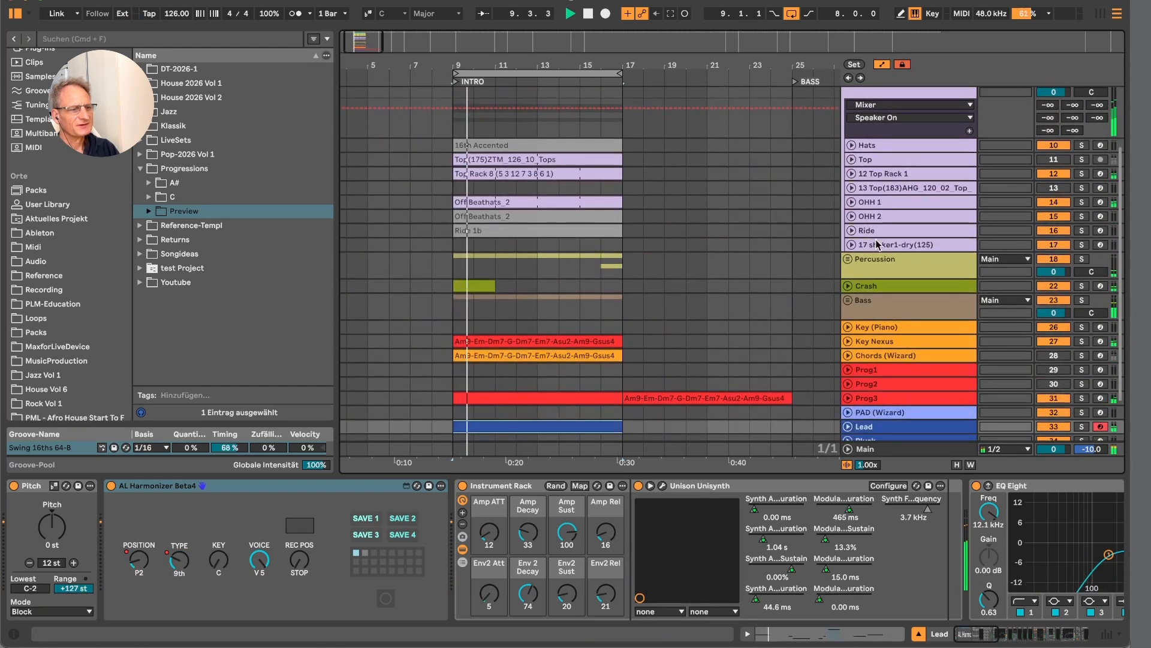
pyautogui.click(584, 232)
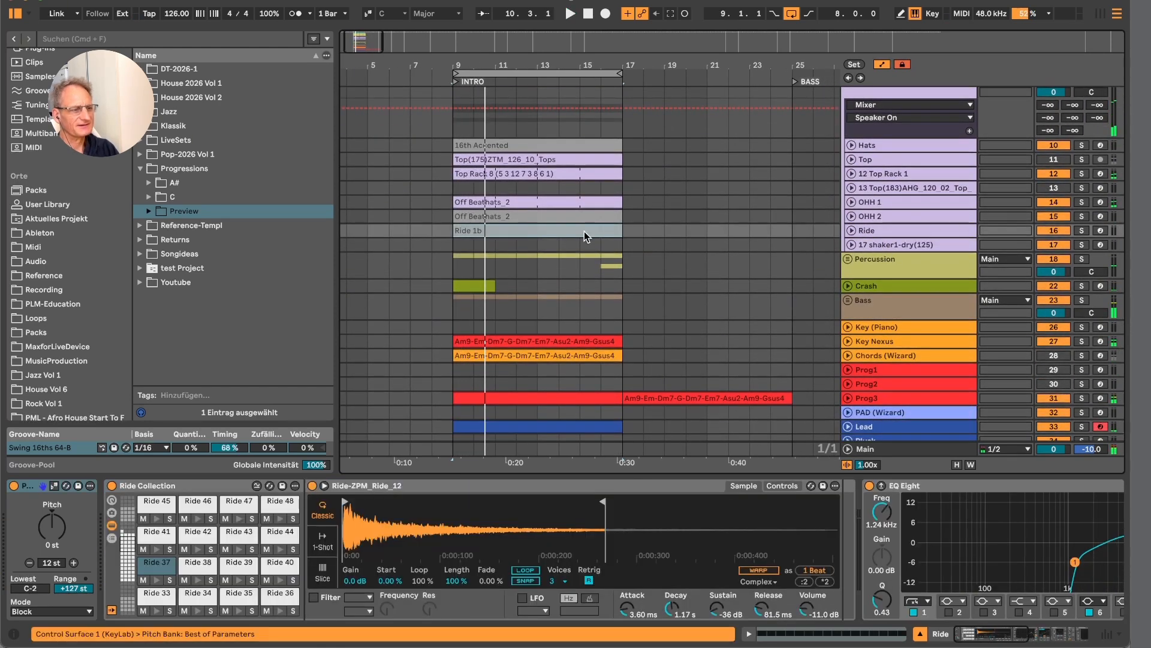
pyautogui.press('space')
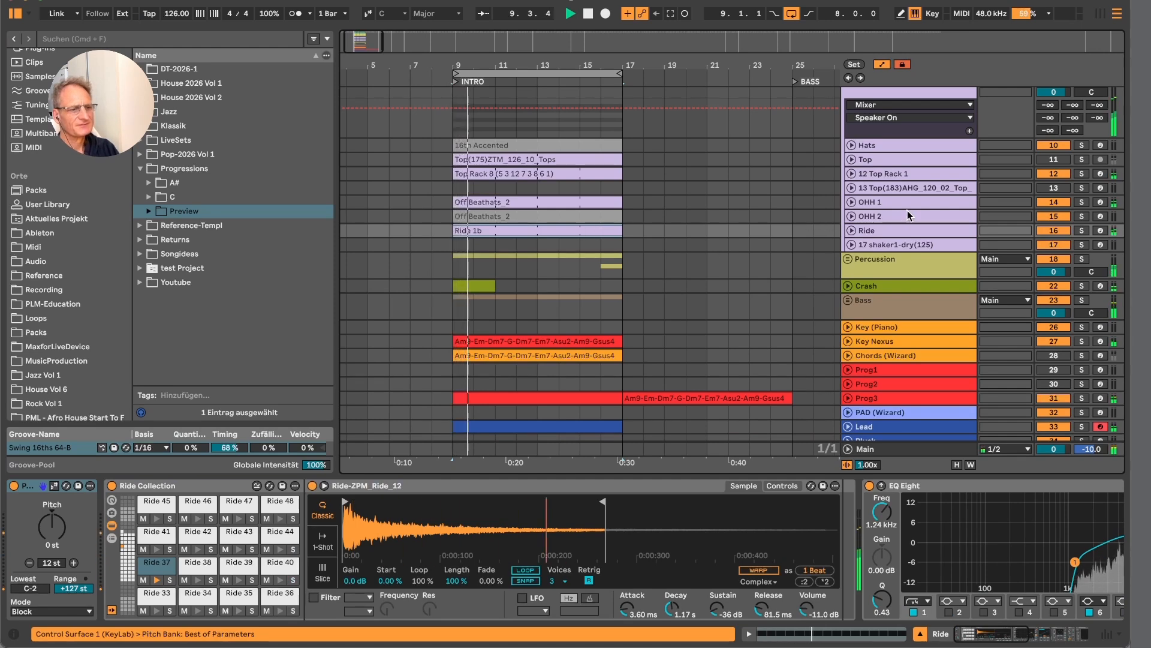
pyautogui.click(600, 218)
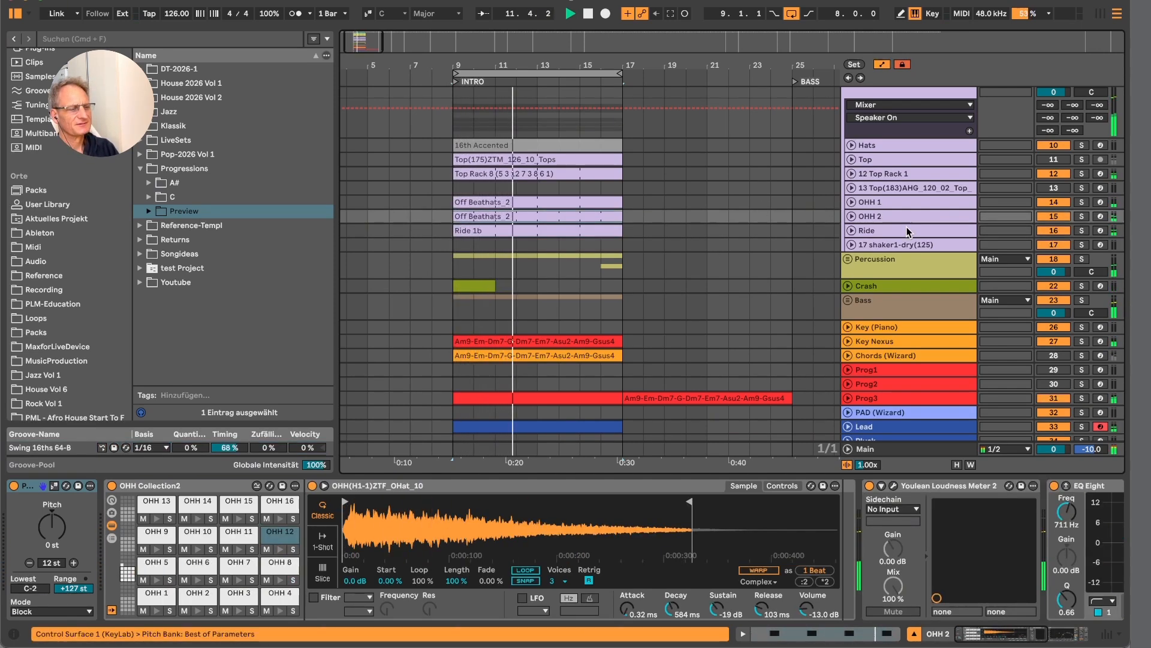
# Stop playback and mute the Lead track.
pyautogui.scroll(-4, 906, 230)
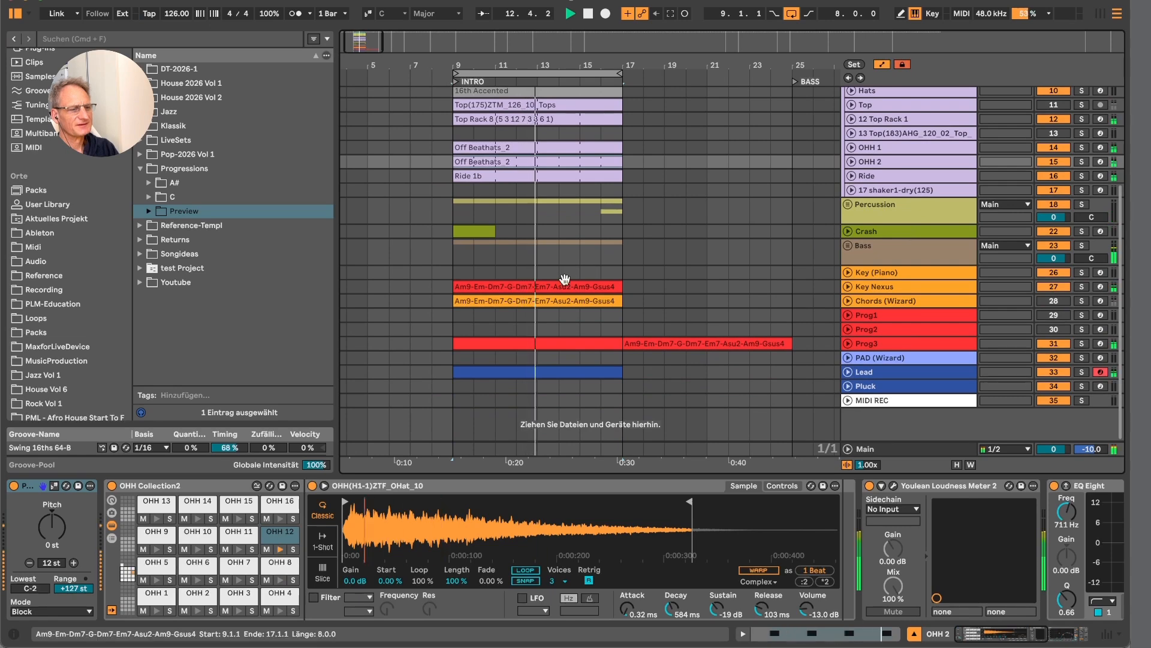
pyautogui.click(561, 299)
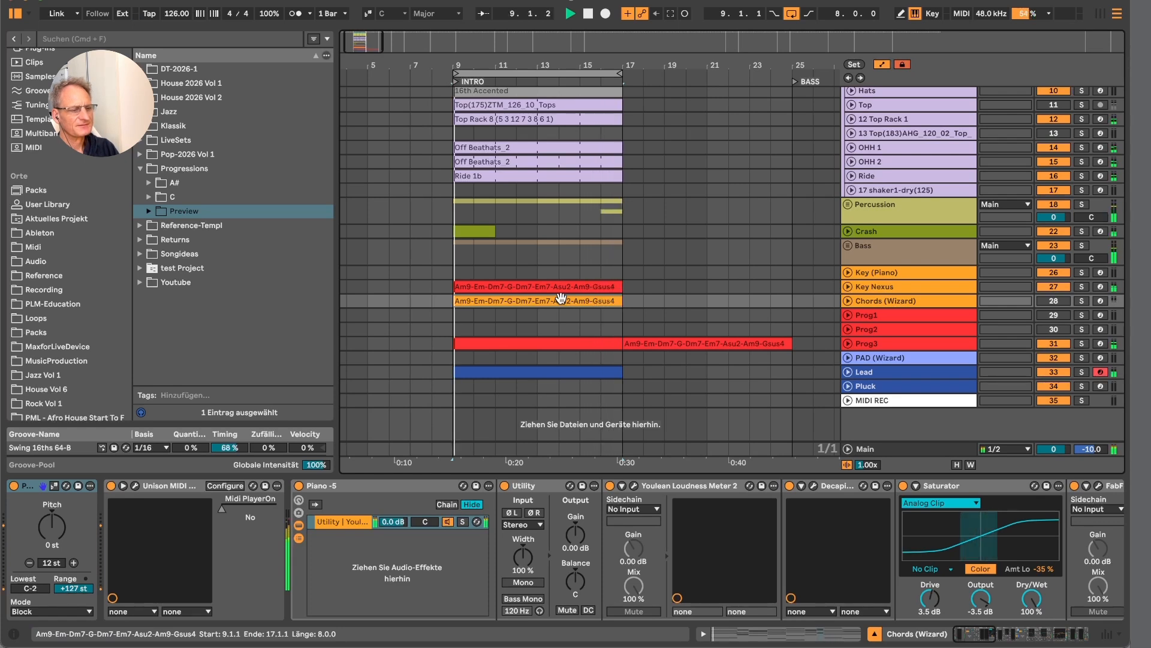
pyautogui.click(944, 373)
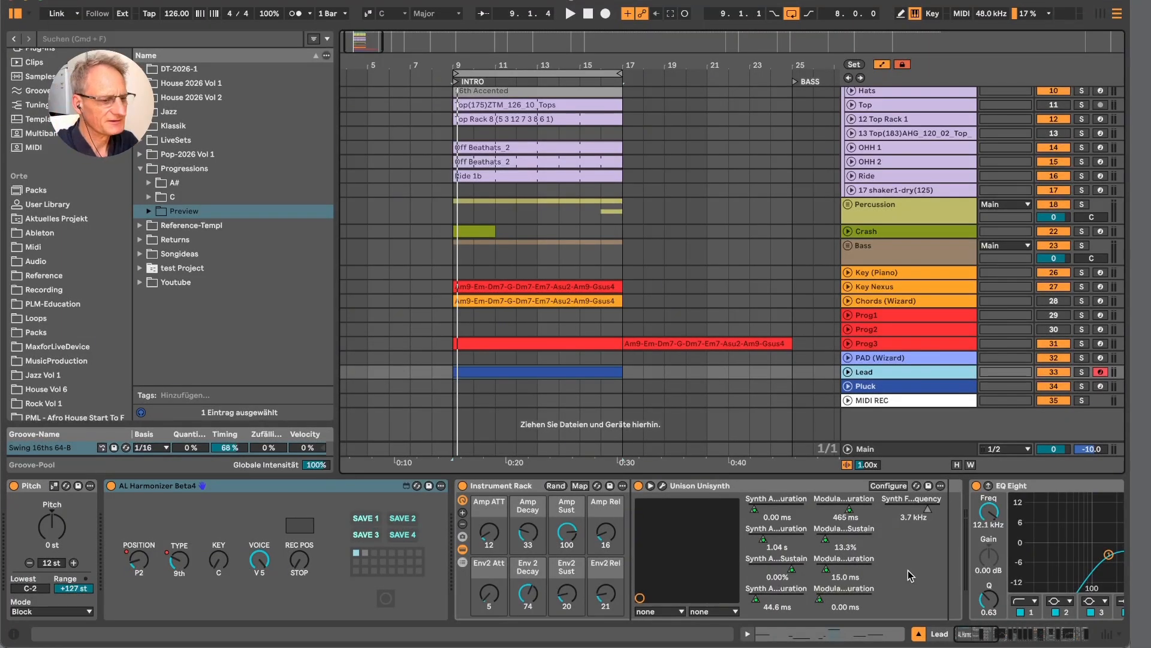
pyautogui.hscroll(-1, 754, 373)
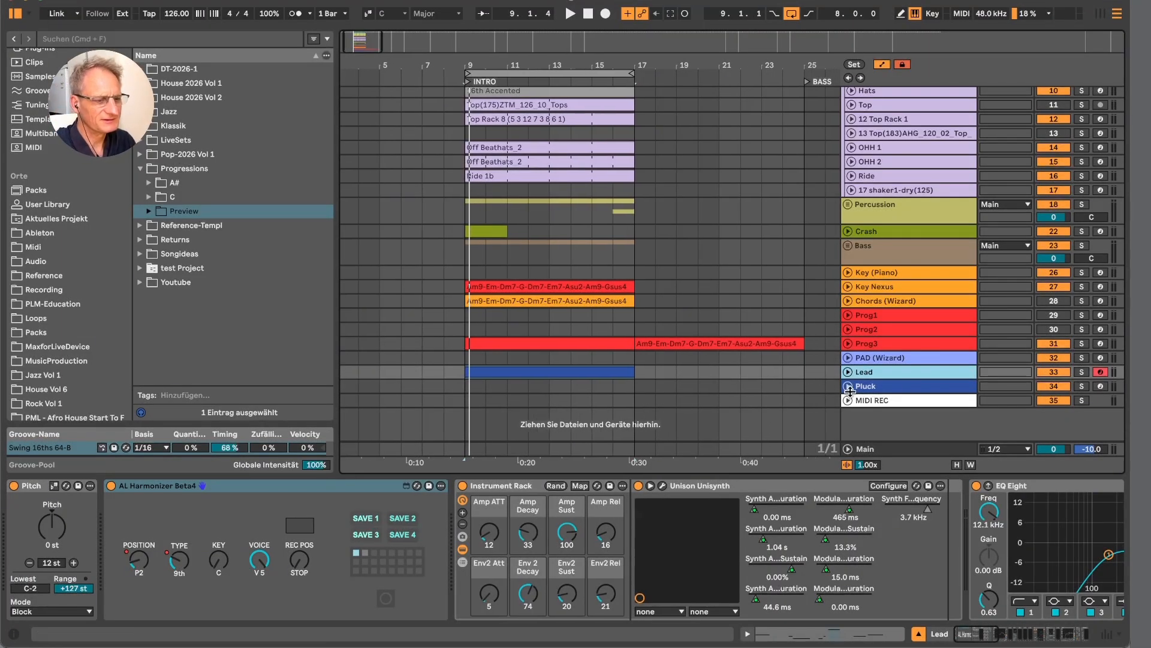
pyautogui.click(1054, 372)
# Replace the Pluck track's AL Harmonizer with a copy of the Lead track's, and select the first slot in its preset grid.
pyautogui.click(876, 387)
pyautogui.doubleClick(884, 374)
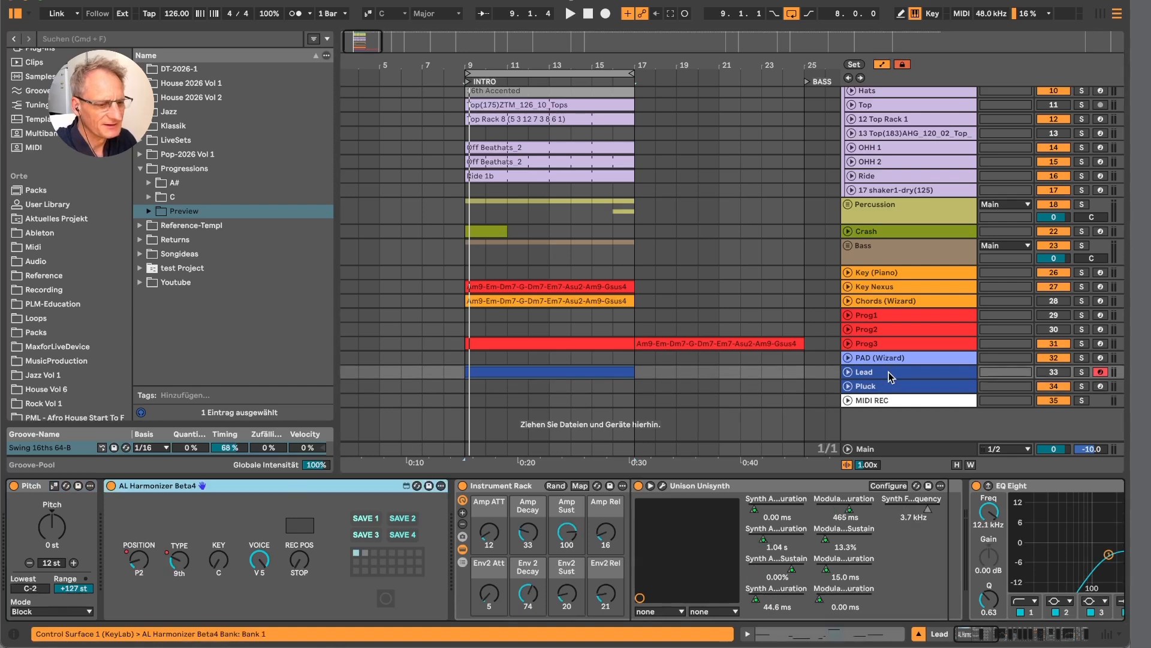
pyautogui.click(896, 391)
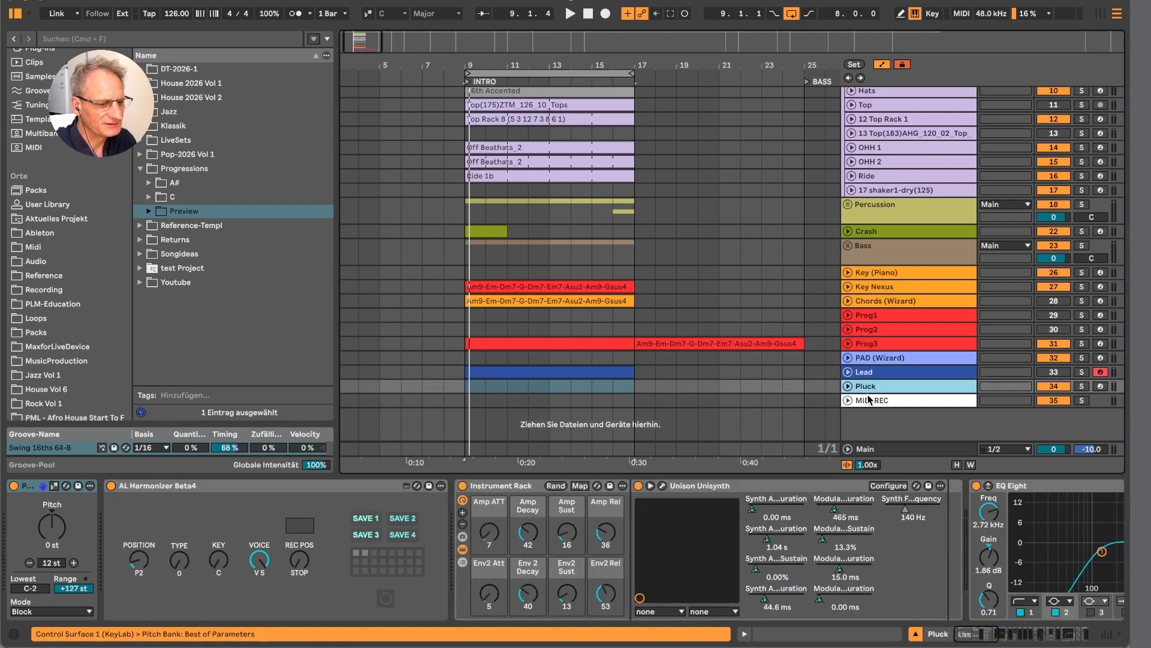
pyautogui.click(346, 491)
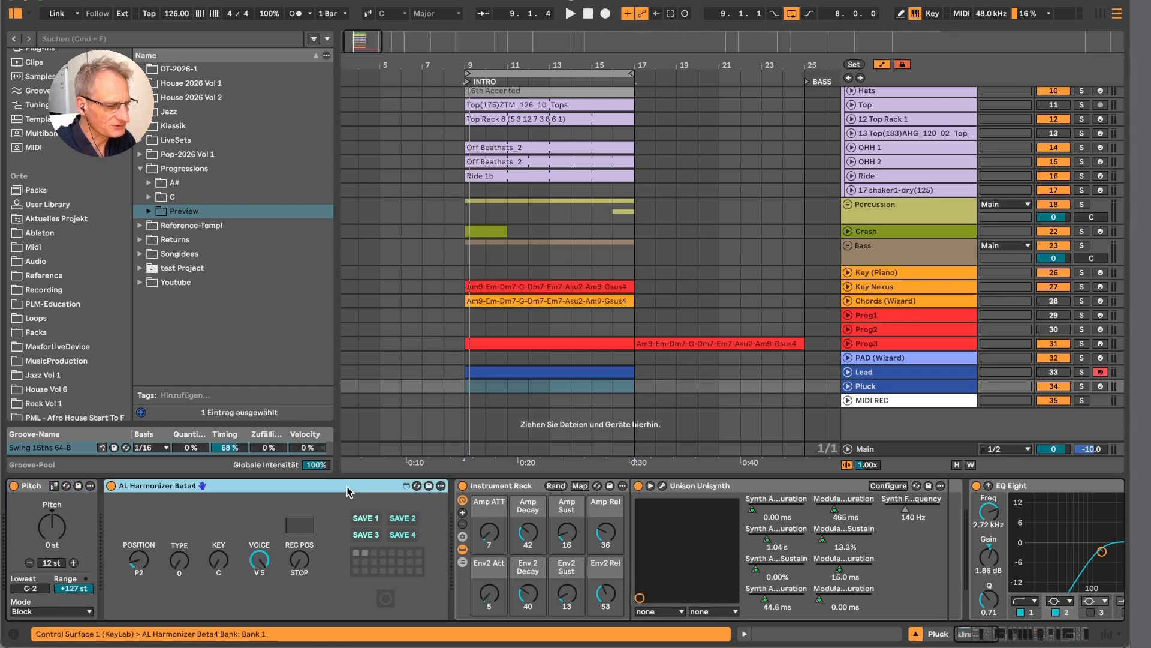
pyautogui.press('Delete')
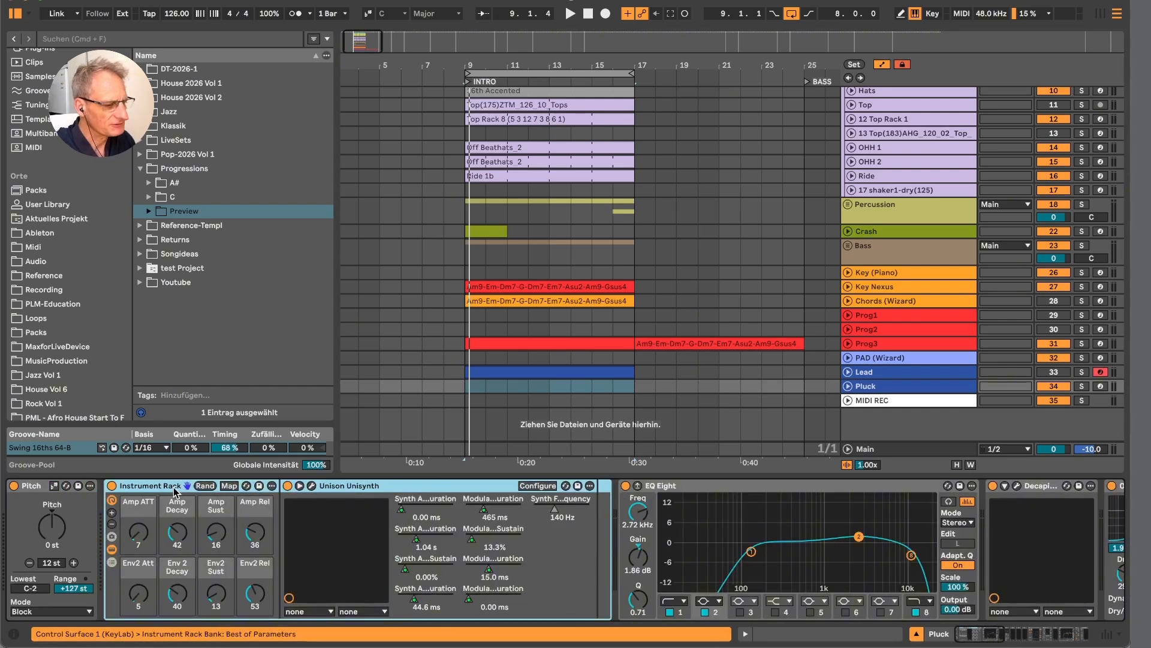
pyautogui.press('super+z')
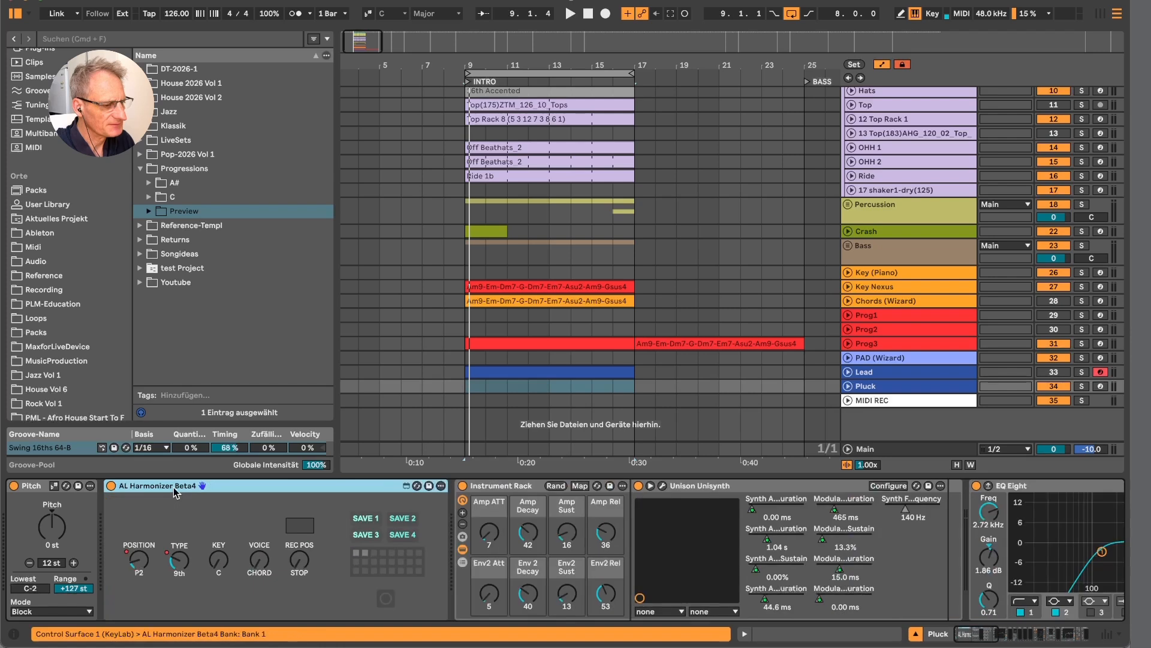
pyautogui.click(355, 554)
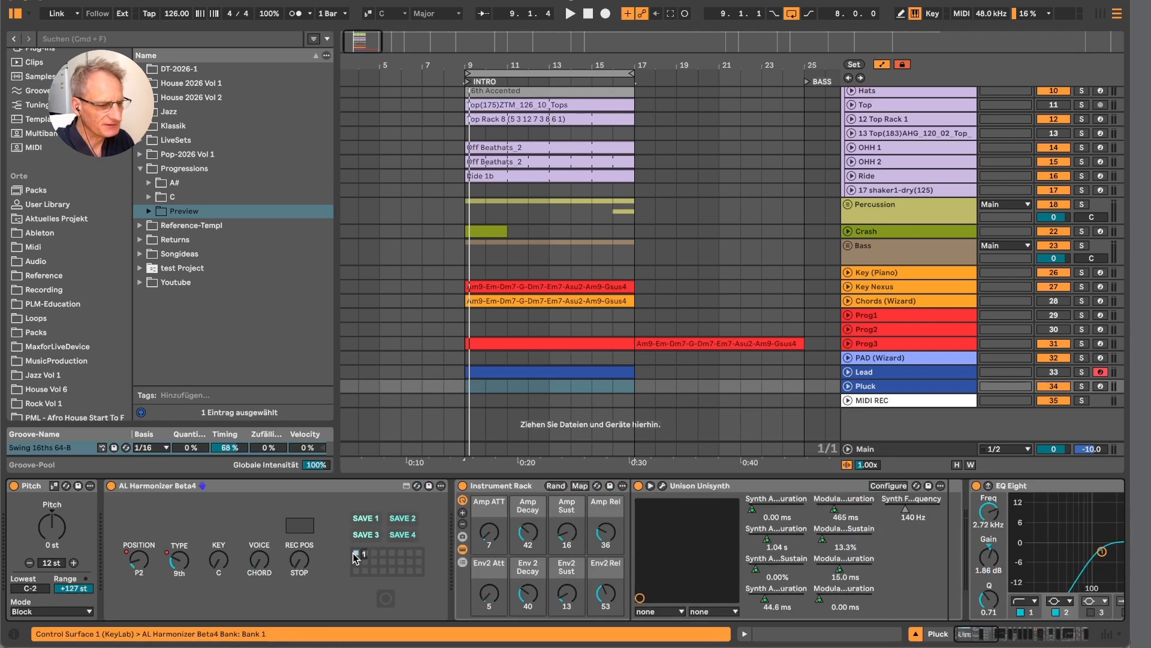
# Arm the Pluck track and set its AL Harmonizer voice to V 6.
pyautogui.click(1101, 387)
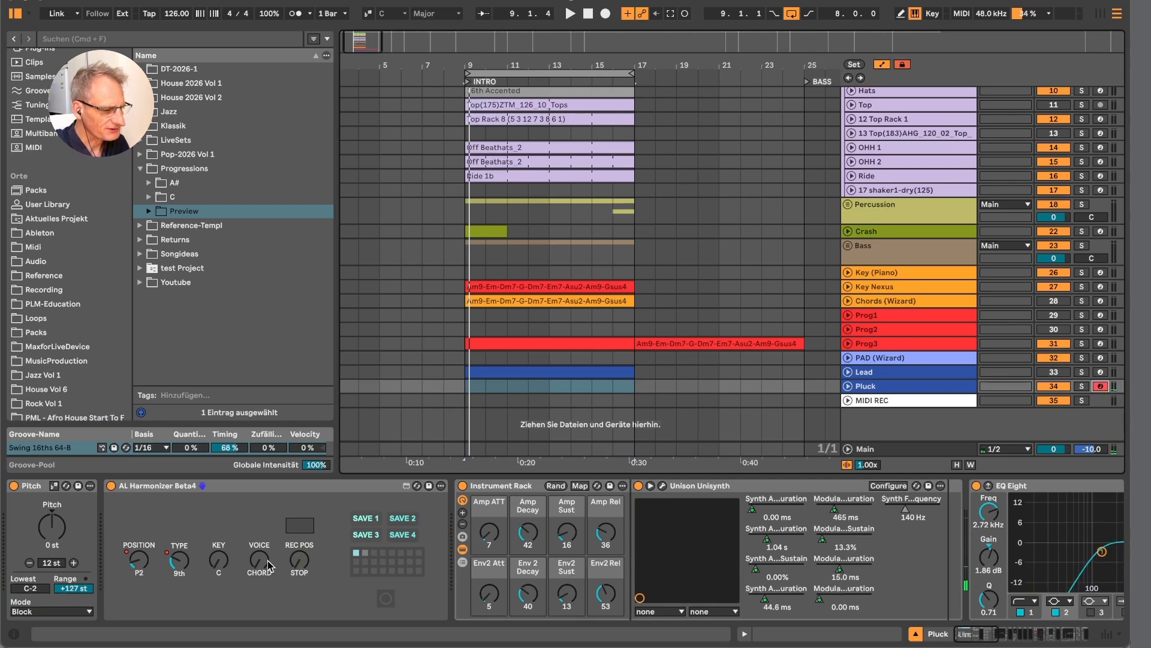
pyautogui.moveTo(268, 563); pyautogui.dragTo(268, 552)
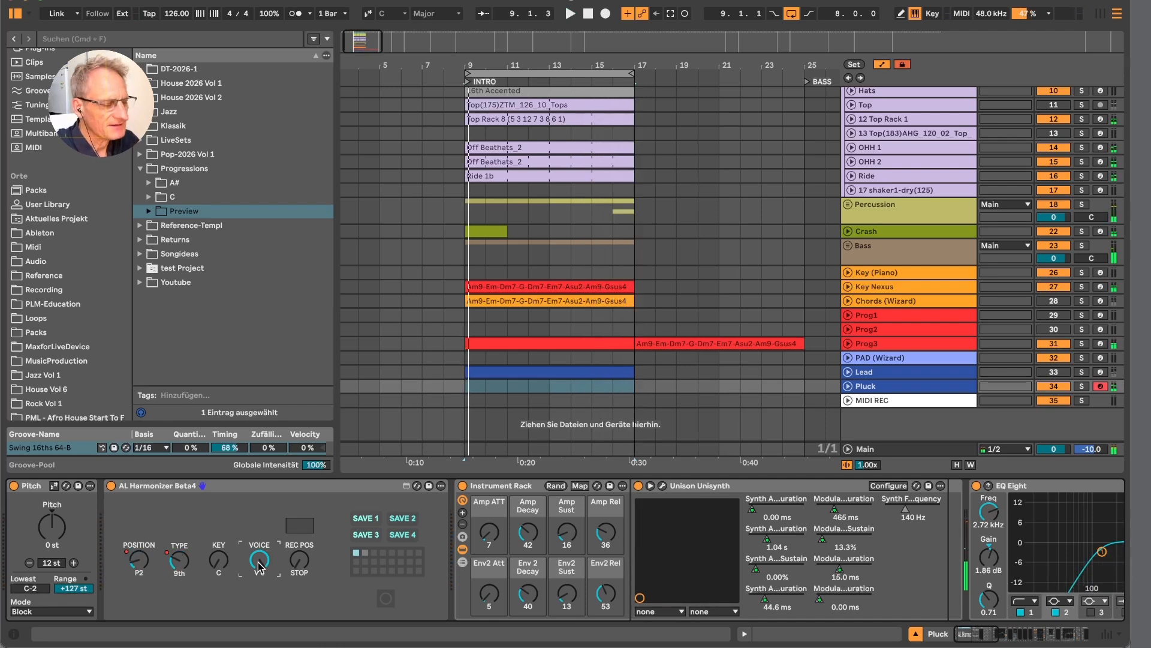
# Capture the live-played Pluck part as a MIDI clip and open its notes.
pyautogui.click(671, 18)
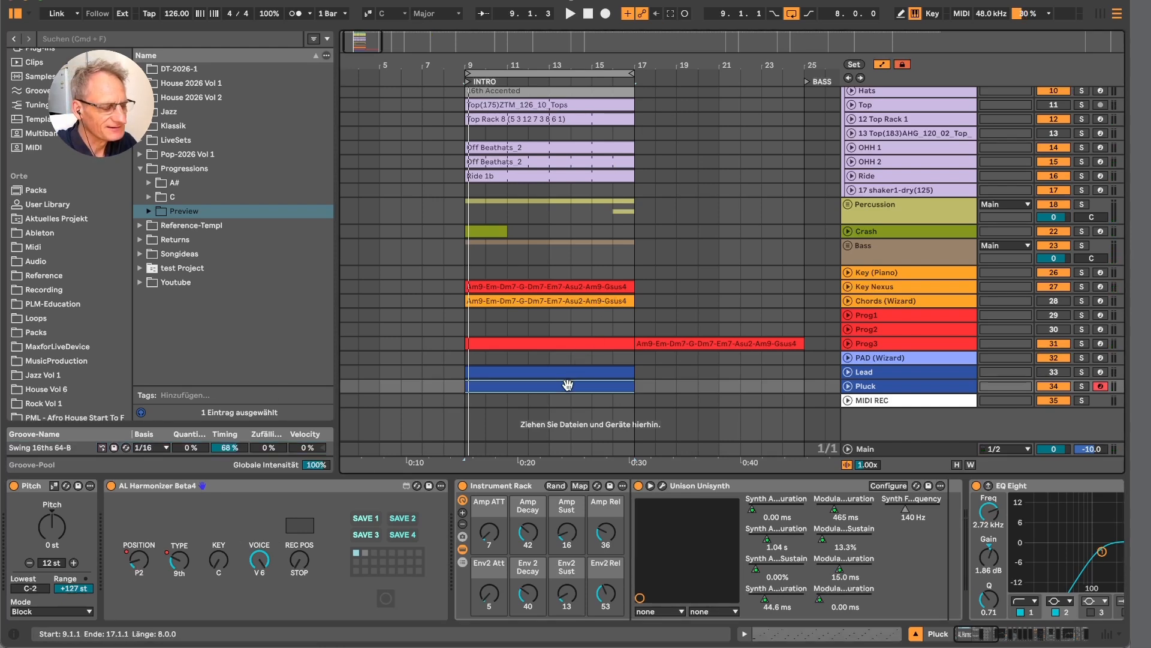
pyautogui.hscroll(1, 551, 386)
pyautogui.doubleClick(541, 389)
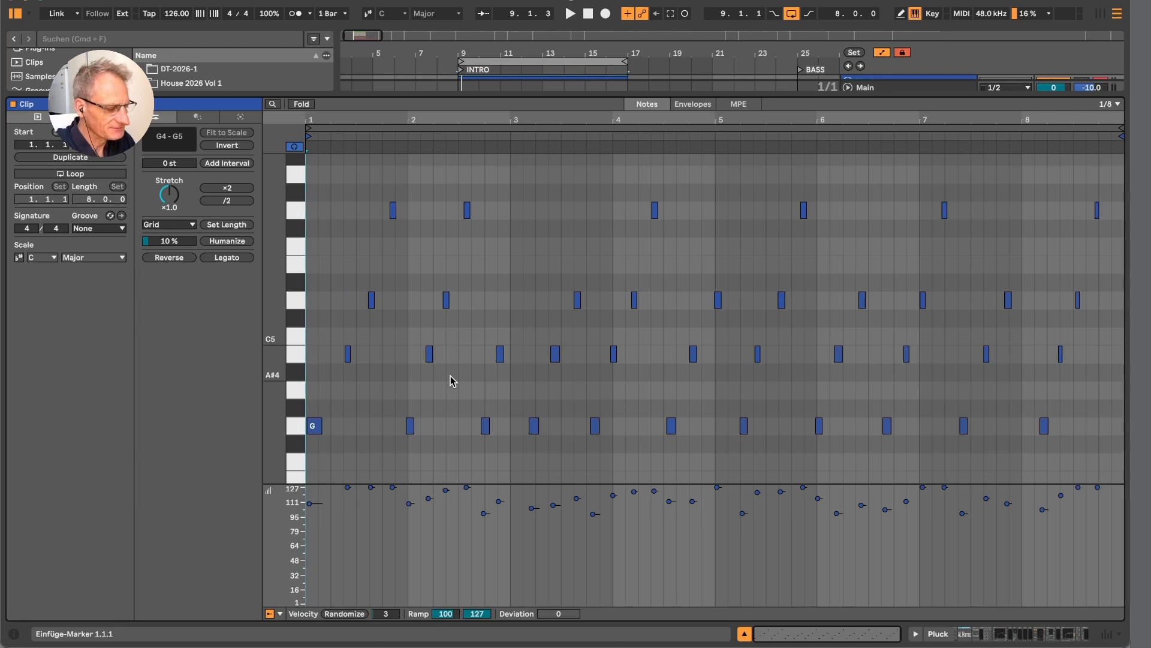
# Quantize all notes in the Pluck clip, assign the Swing 16ths 64-B groove, and audition it with unused pitches folded away.
pyautogui.press('super+a')
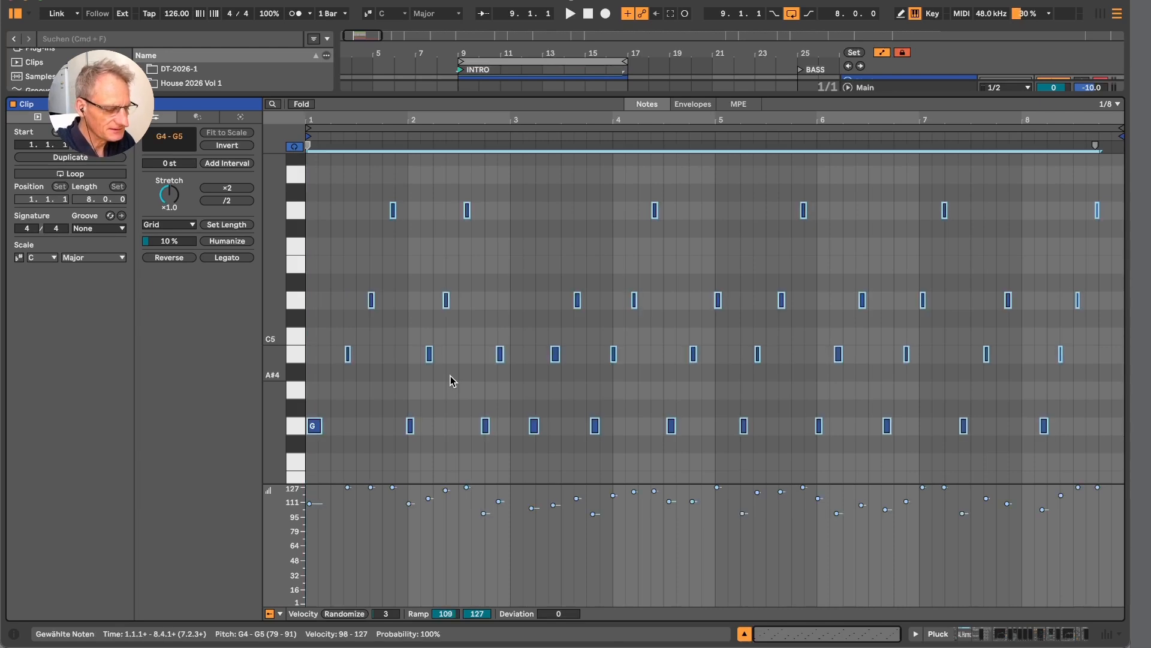
pyautogui.press('super+u')
pyautogui.click(97, 233)
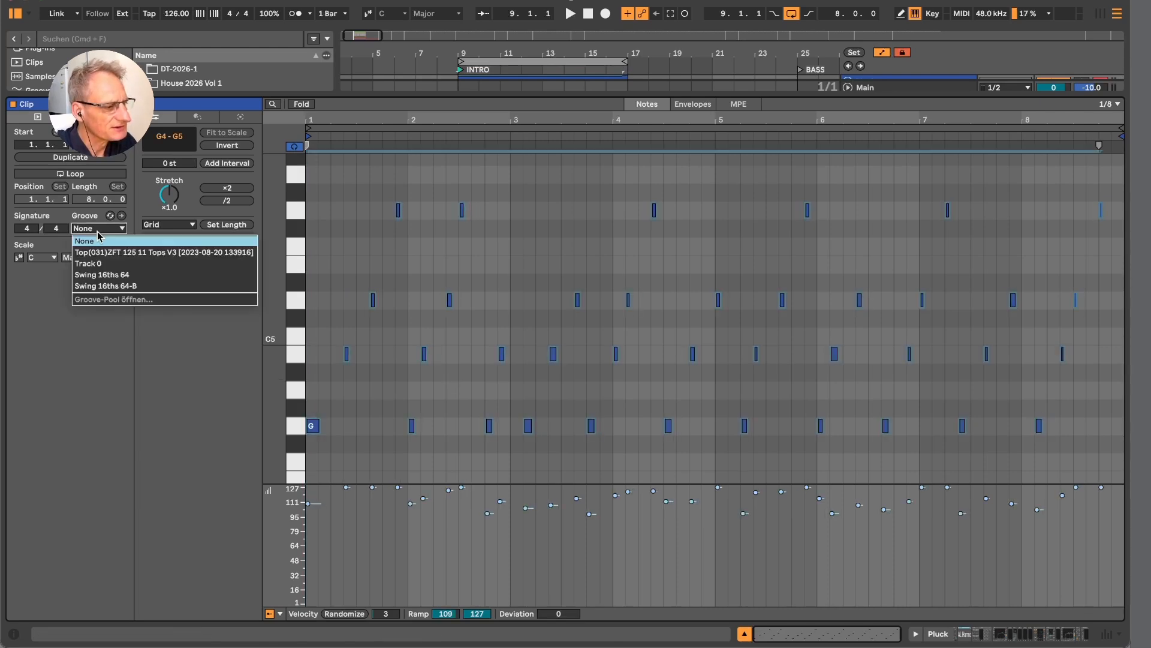
pyautogui.click(112, 289)
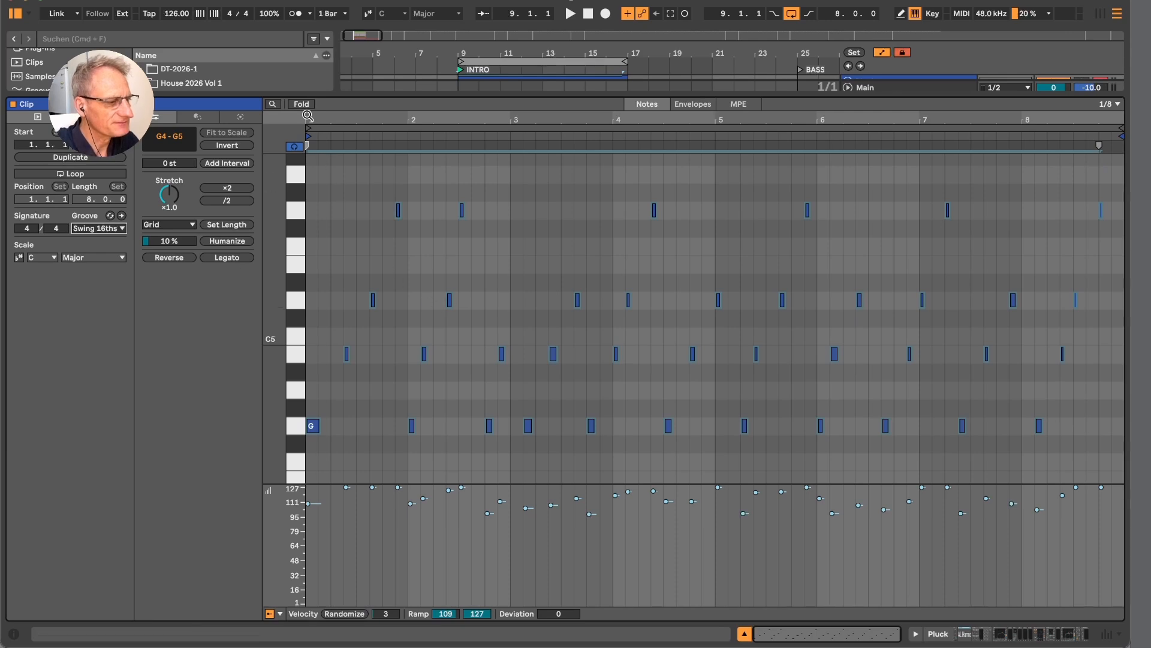
pyautogui.press('f')
pyautogui.press('space')
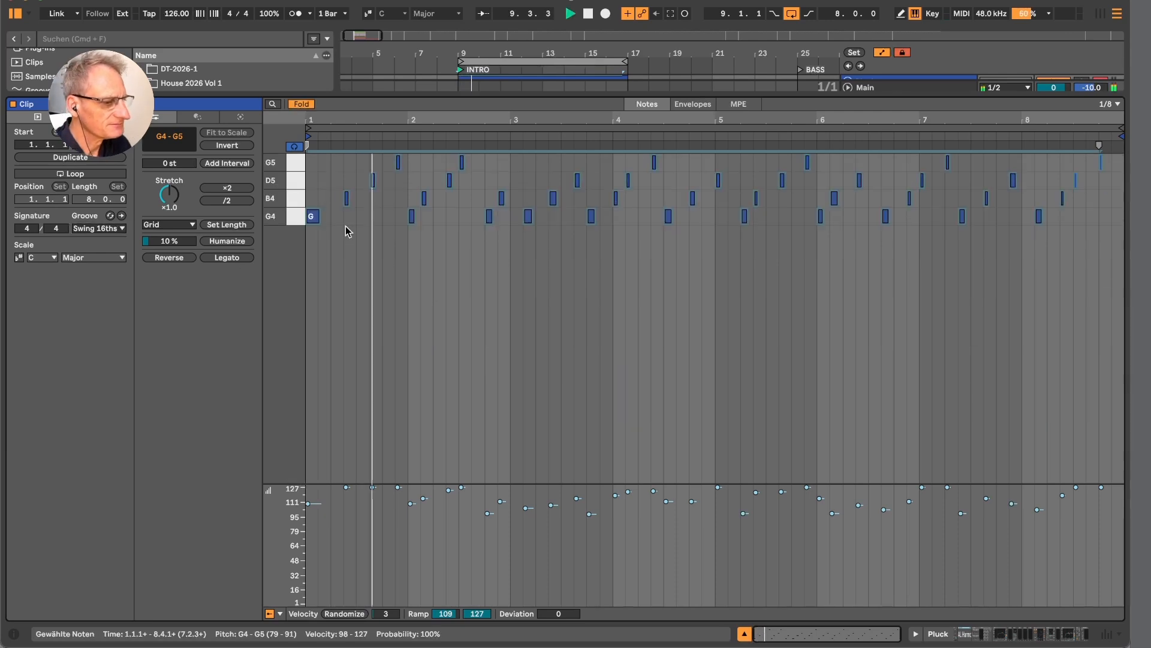
pyautogui.press('space')
# Shorten the Pluck clip's opening G4 to end at 1.1.3, and add B4 at 1.1.3, D5 at 1.2.1 and G5 at 1.2.3.
pyautogui.moveTo(332, 121); pyautogui.dragTo(423, 270)
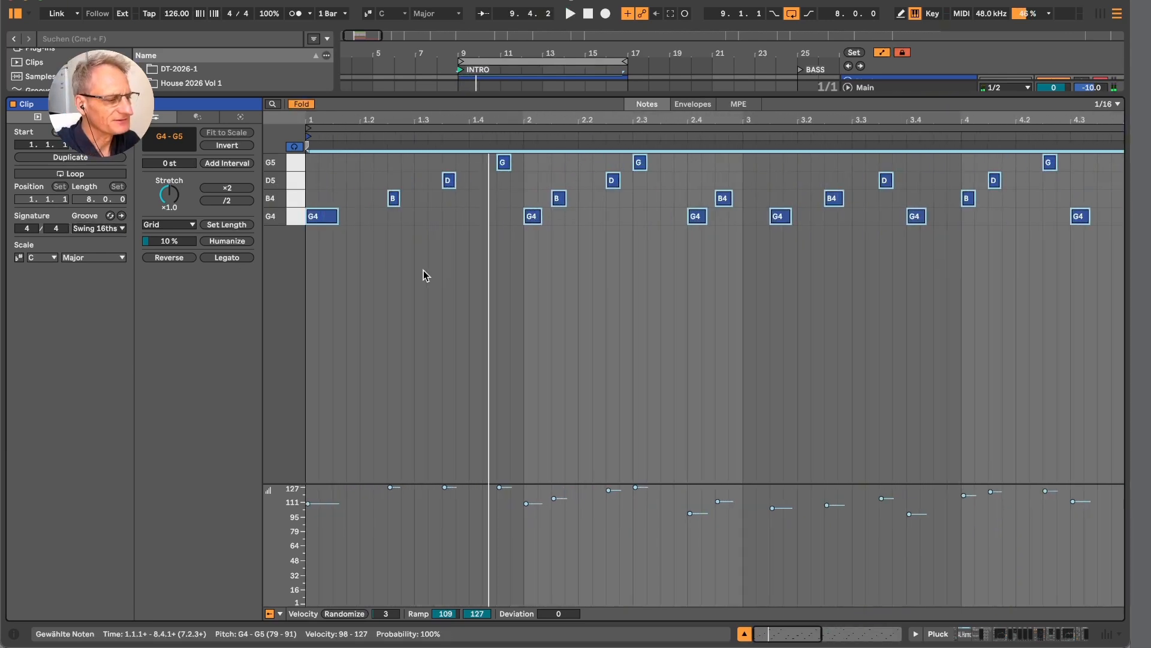
pyautogui.moveTo(330, 116); pyautogui.dragTo(331, 150)
pyautogui.rightClick(455, 355)
pyautogui.click(557, 554)
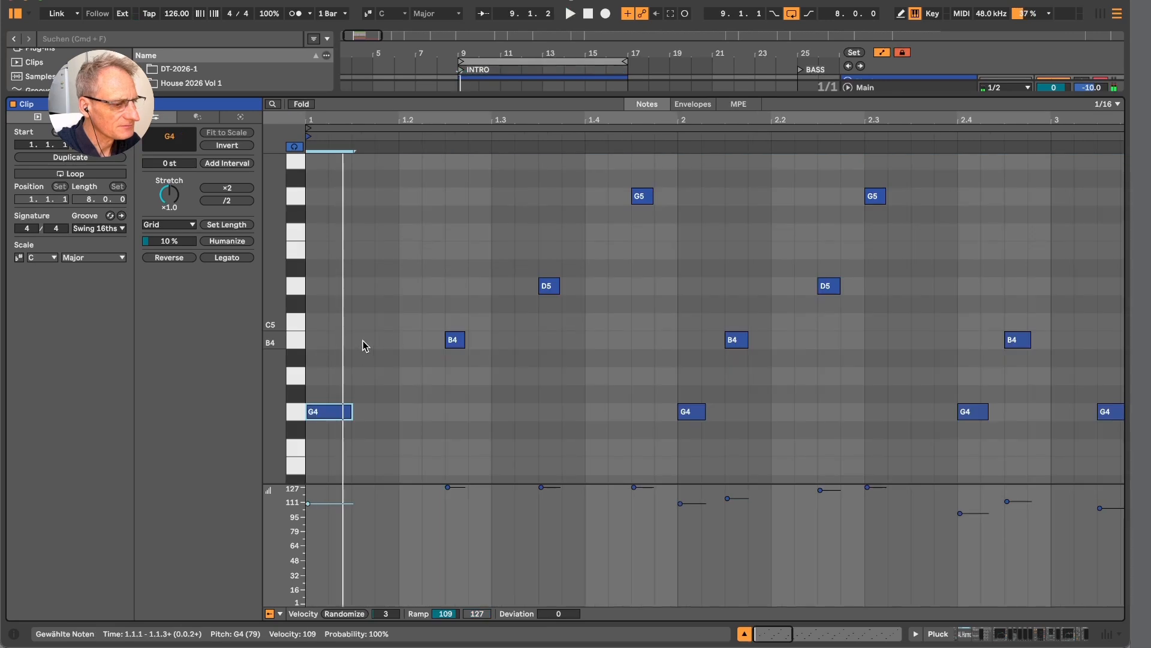
pyautogui.doubleClick(362, 341)
pyautogui.click(348, 411)
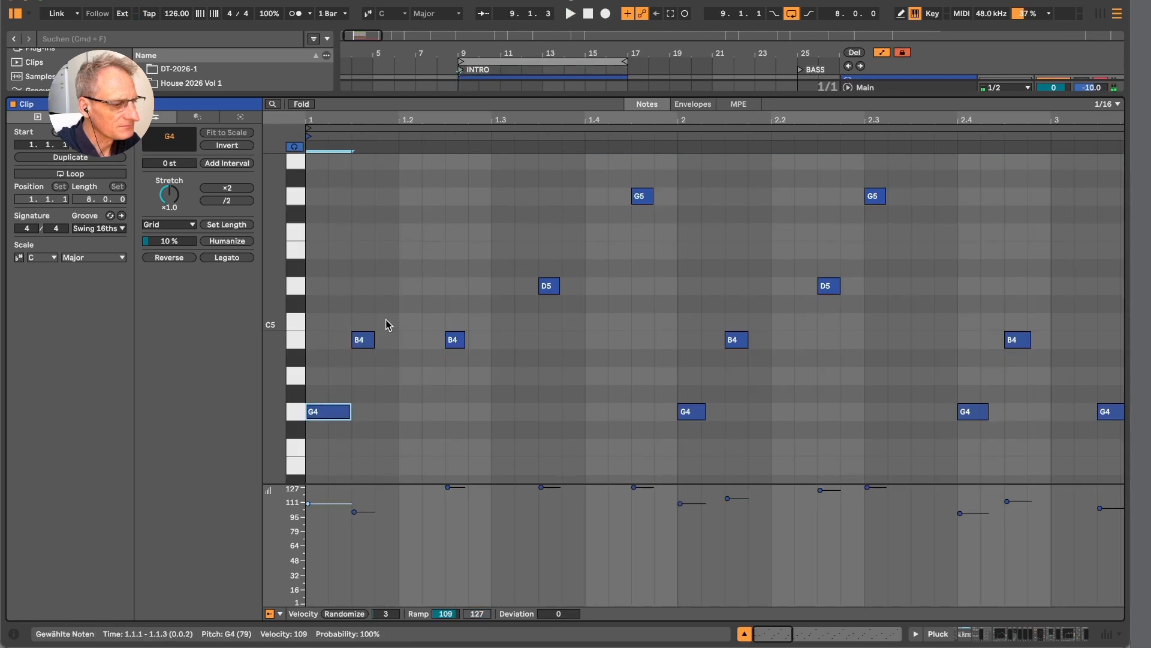
pyautogui.doubleClick(410, 287)
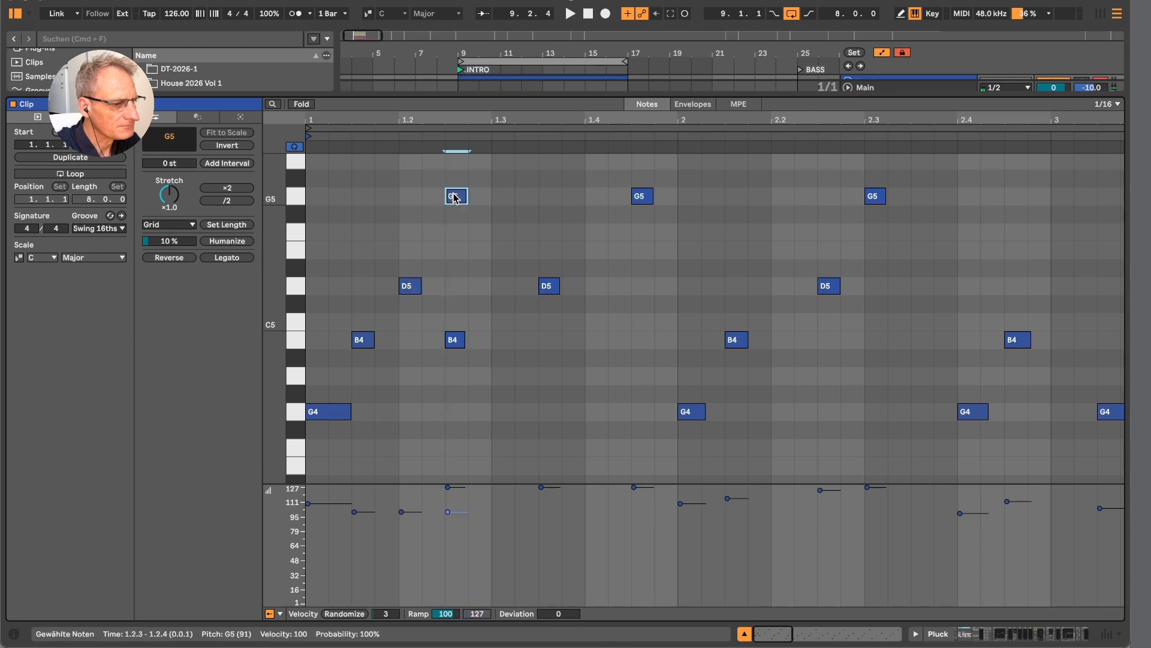
# Deactivate the B4 and G5 notes at 1.2.3, add a D5 at 2.2.1, and replay the loop.
pyautogui.click(453, 343)
pyautogui.click(455, 196)
pyautogui.press('space')
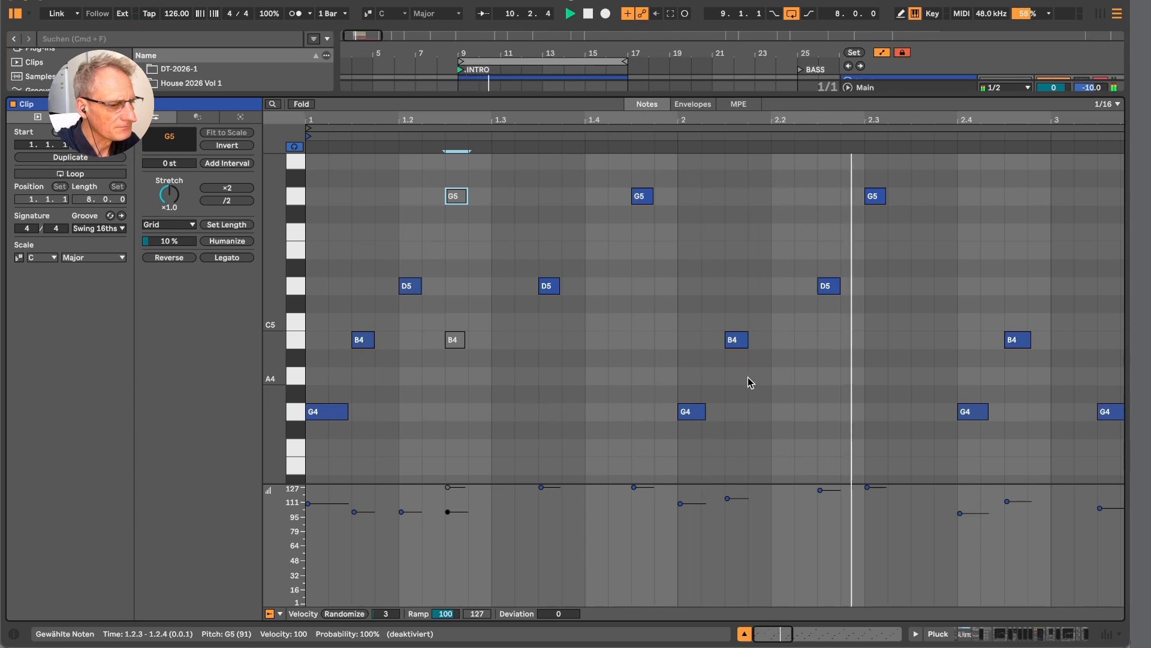
pyautogui.press('space')
pyautogui.doubleClick(782, 286)
pyautogui.press('space')
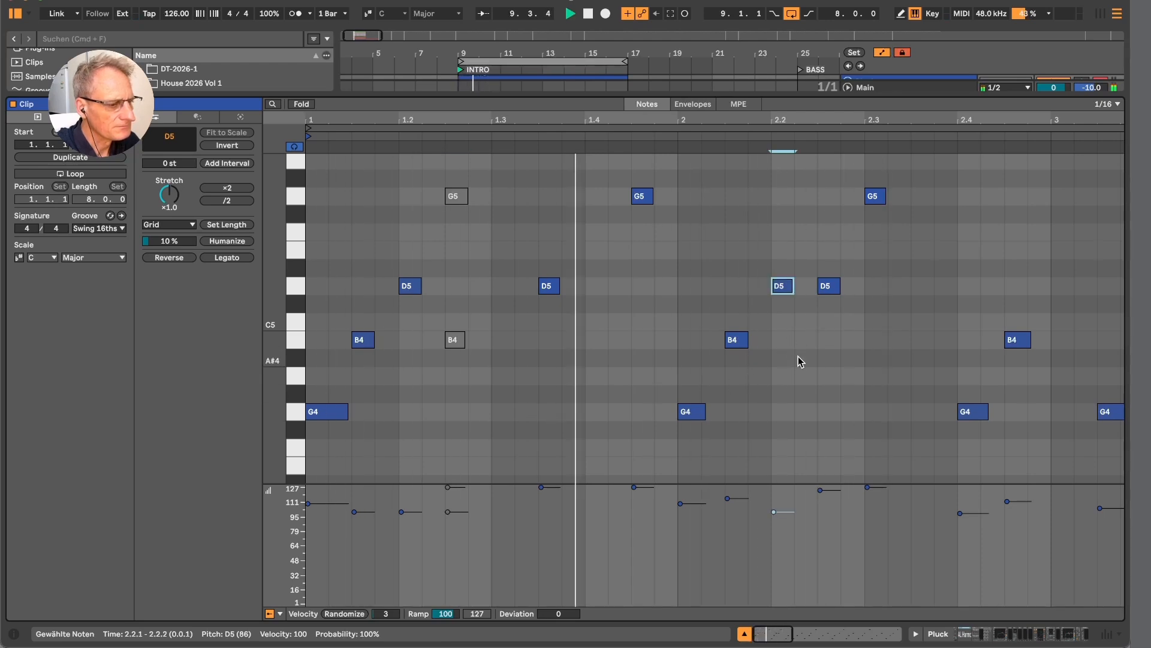
# Add a G4 at 1.2.3 and a B4 at 1.3.1 to the Pluck clip.
pyautogui.hscroll(2, 801, 362)
pyautogui.scroll(-3, 799, 361)
pyautogui.hscroll(-2, 799, 361)
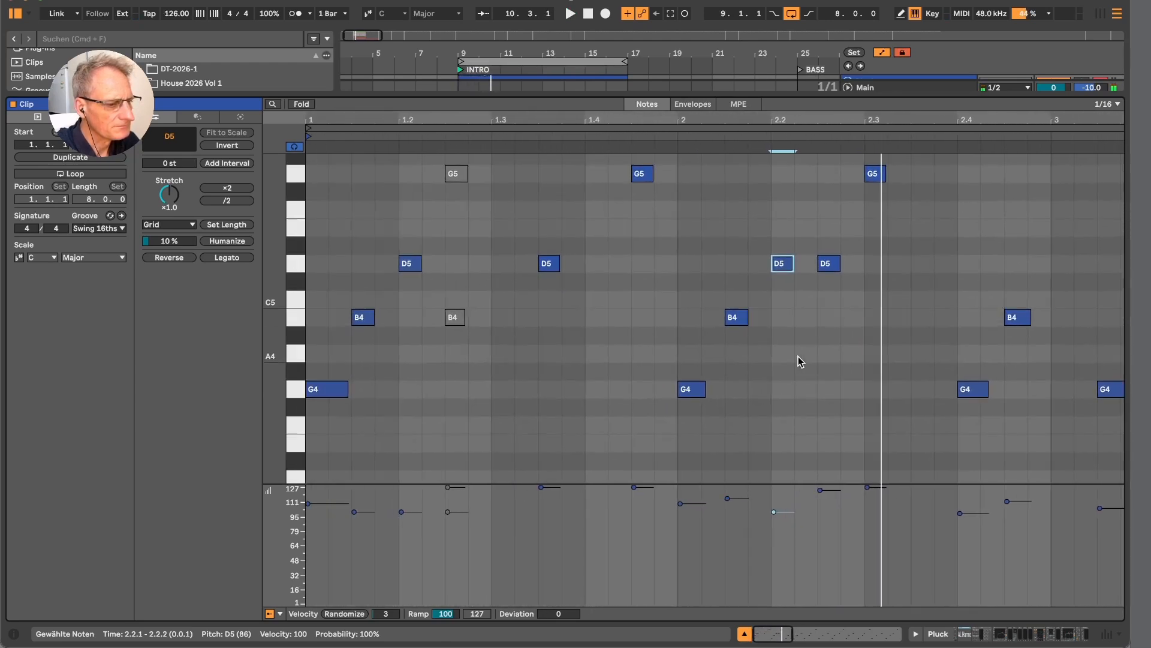
pyautogui.click(456, 375)
pyautogui.press('space')
pyautogui.doubleClick(498, 306)
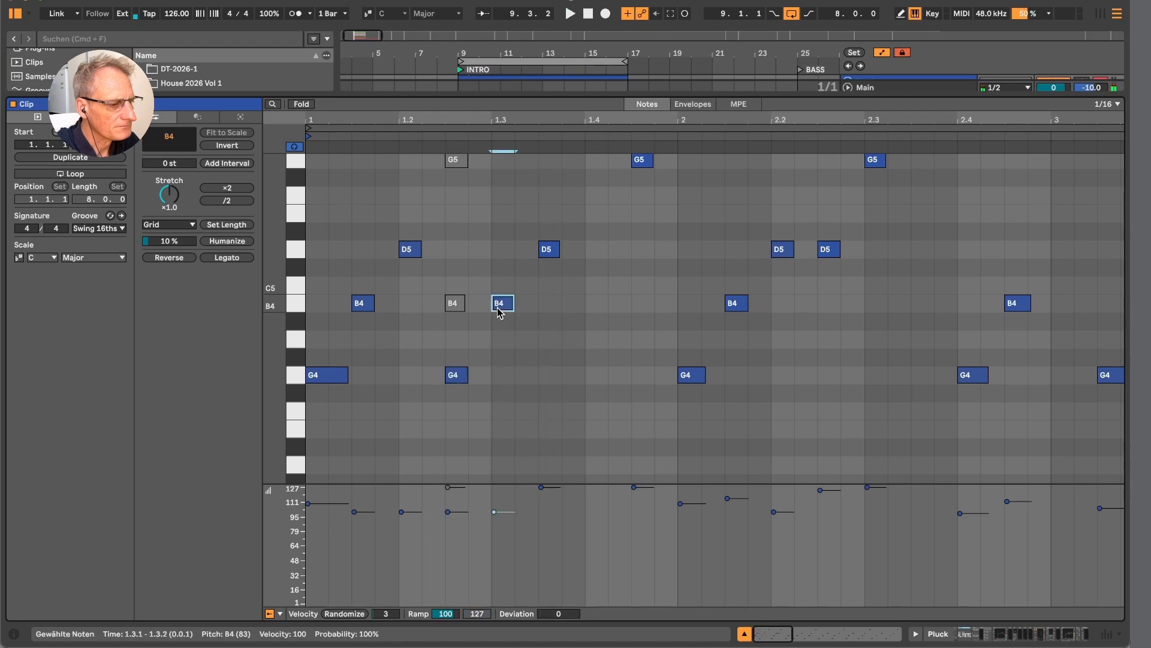
pyautogui.scroll(2, 568, 342)
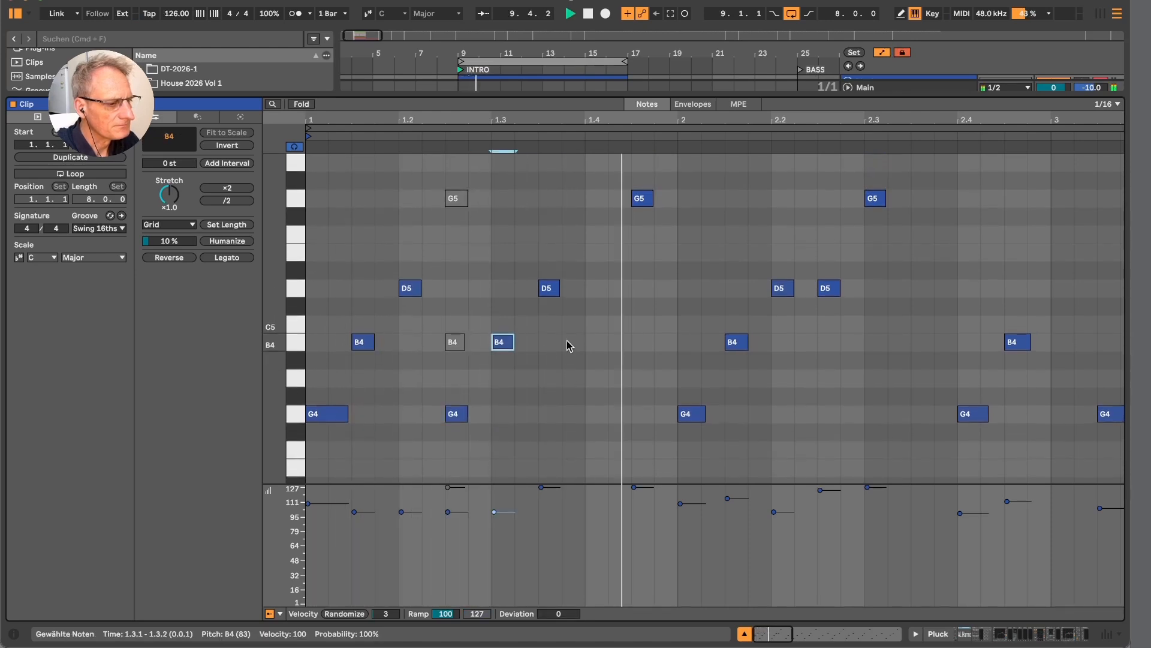
# Rework the notes through beat 2.2: B4 at 1.3.2, D5 at 1.4.1, G5 at 1.4.3 deactivated, and the D5 at 2.2.3 replaced by the G5.
pyautogui.press('space')
pyautogui.press('space')
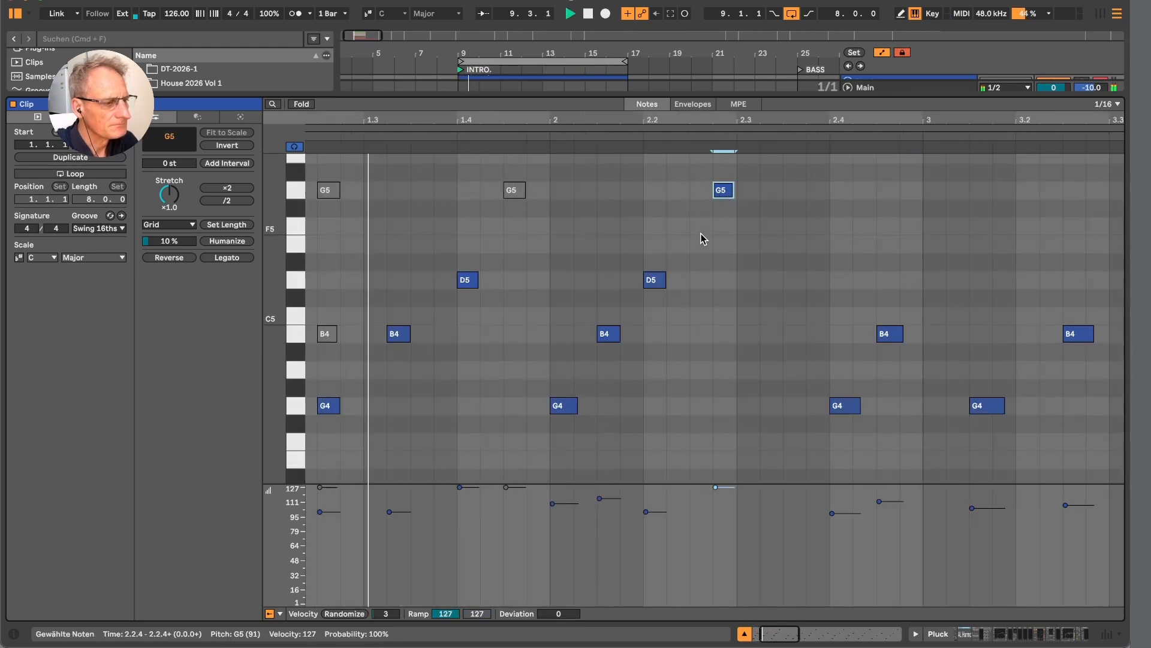
pyautogui.press('f')
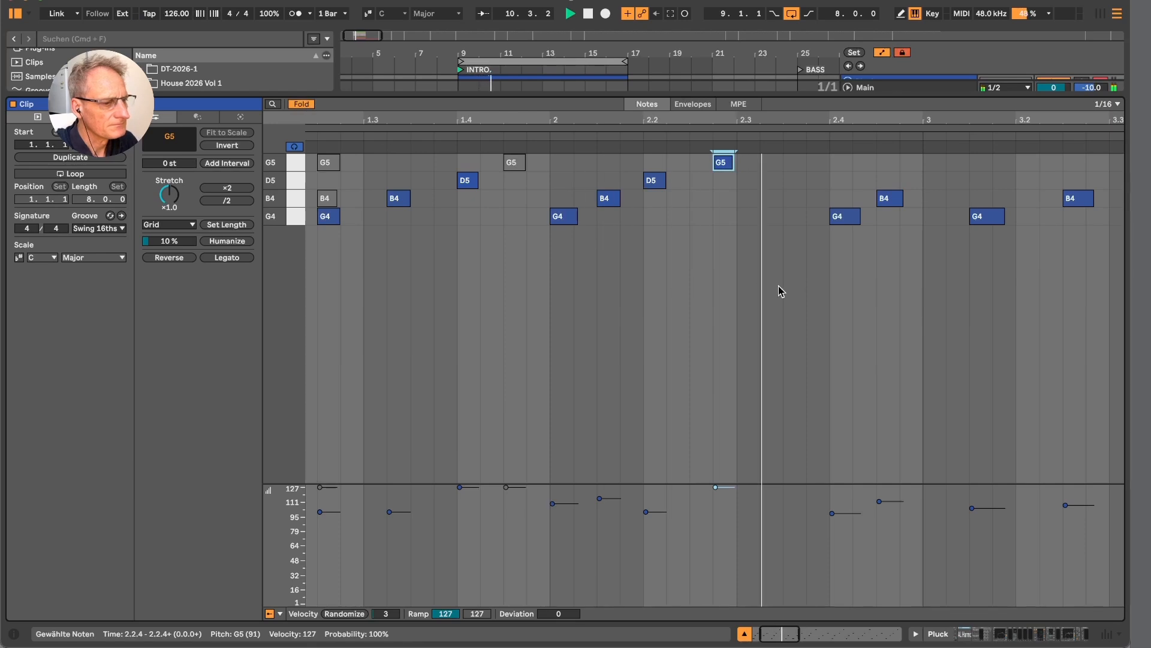
pyautogui.hscroll(1, 832, 284)
pyautogui.moveTo(707, 170); pyautogui.dragTo(686, 170)
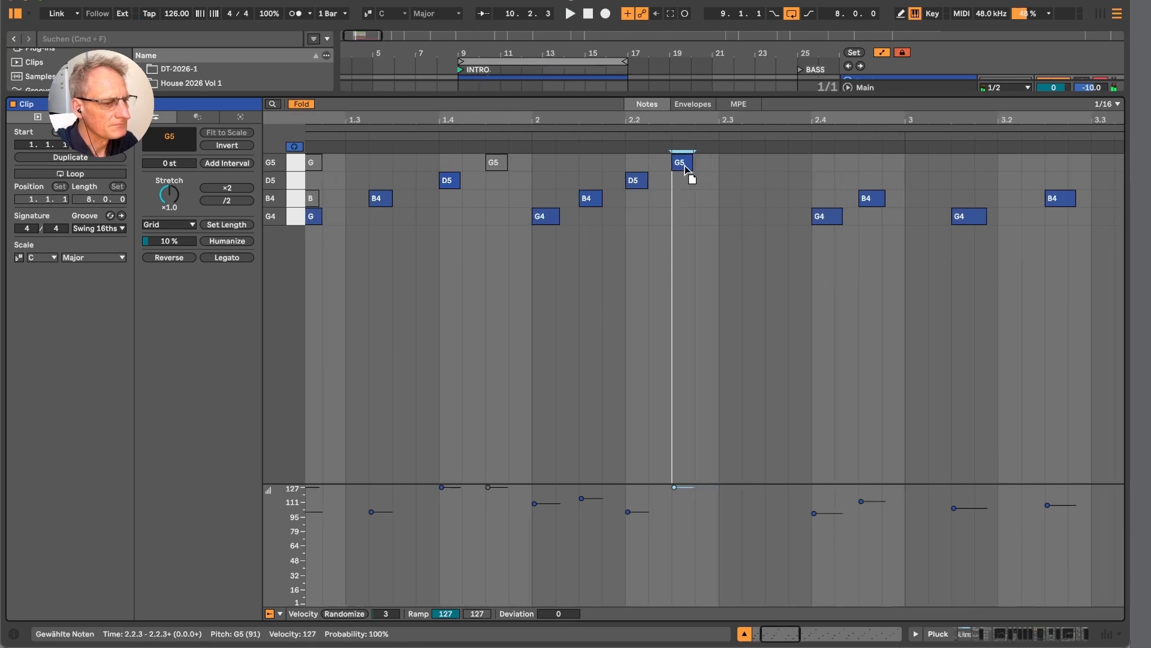
# Audition the clip up to bar 3 with all pitches shown, then add a B4 at 3.2.1 and raise the B4 at 3.2.3 to D5.
pyautogui.hscroll(-4, 702, 217)
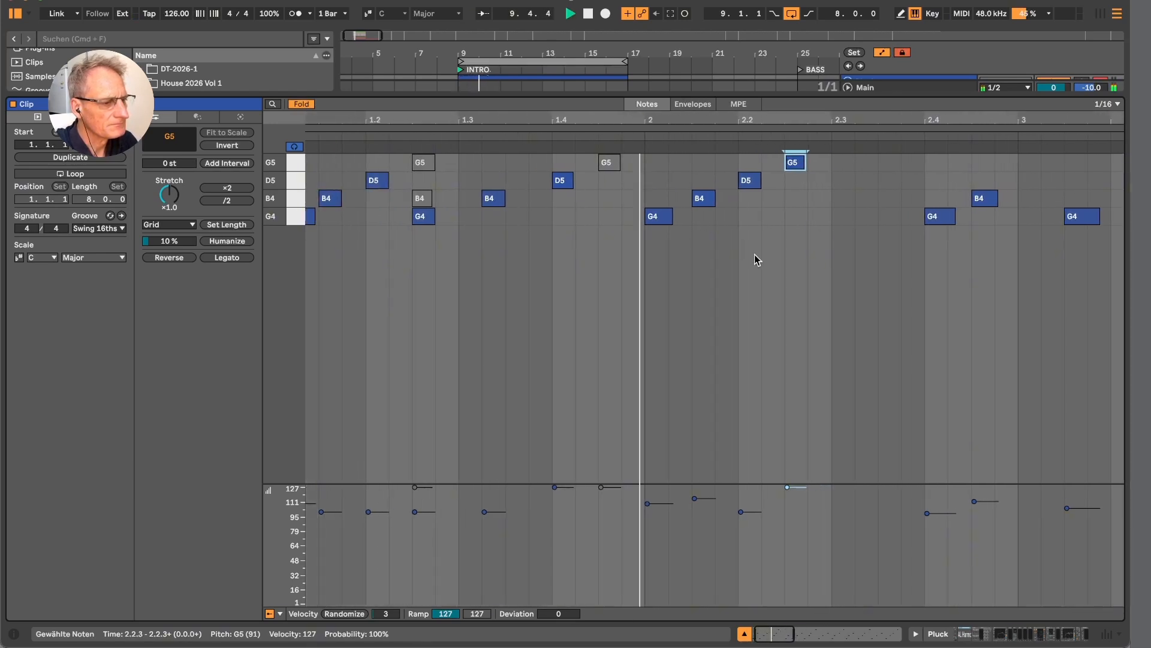
pyautogui.hscroll(4, 808, 262)
pyautogui.hscroll(6, 809, 268)
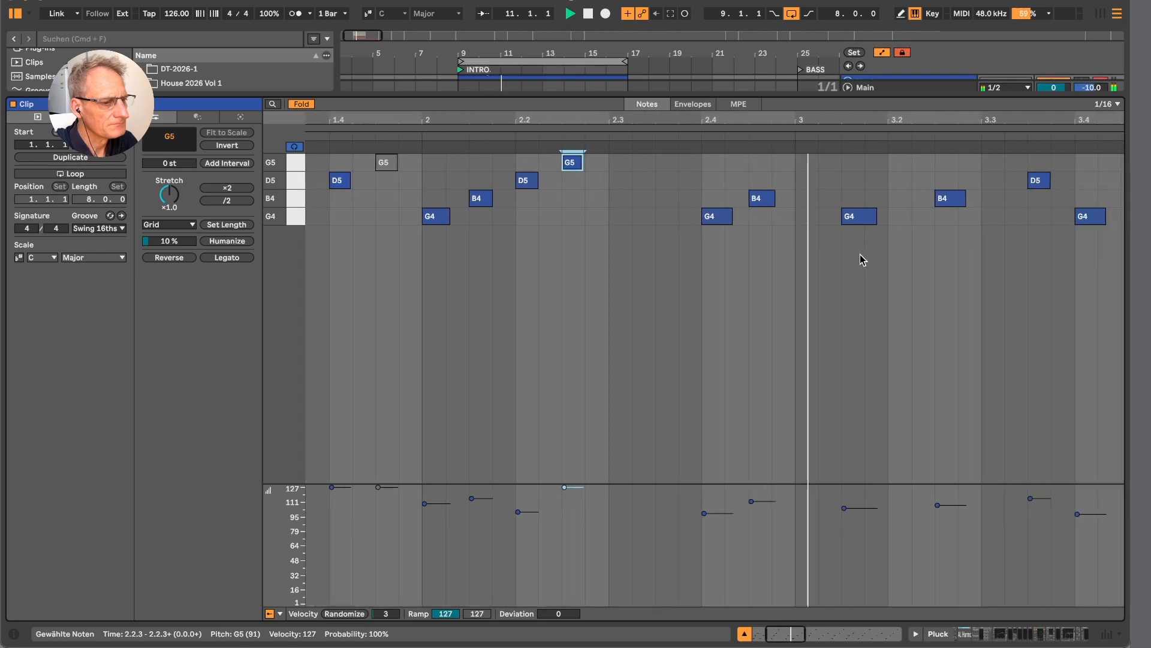
pyautogui.press('space')
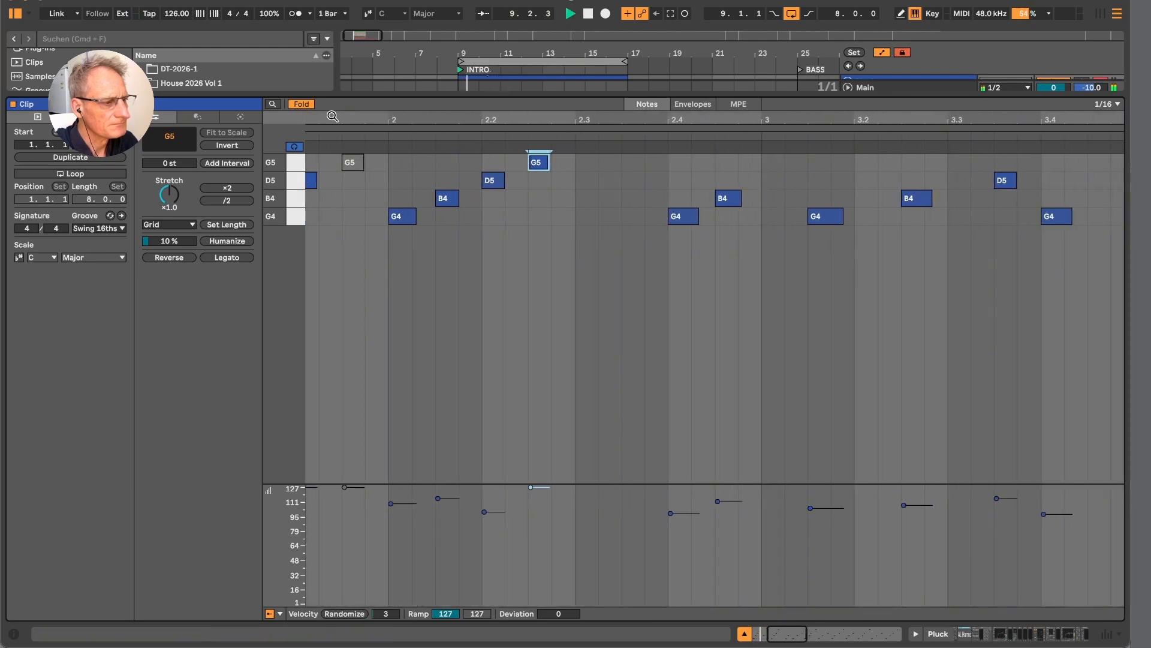
pyautogui.press('f')
pyautogui.press('space')
pyautogui.hscroll(2, 690, 310)
pyautogui.scroll(-1, 690, 310)
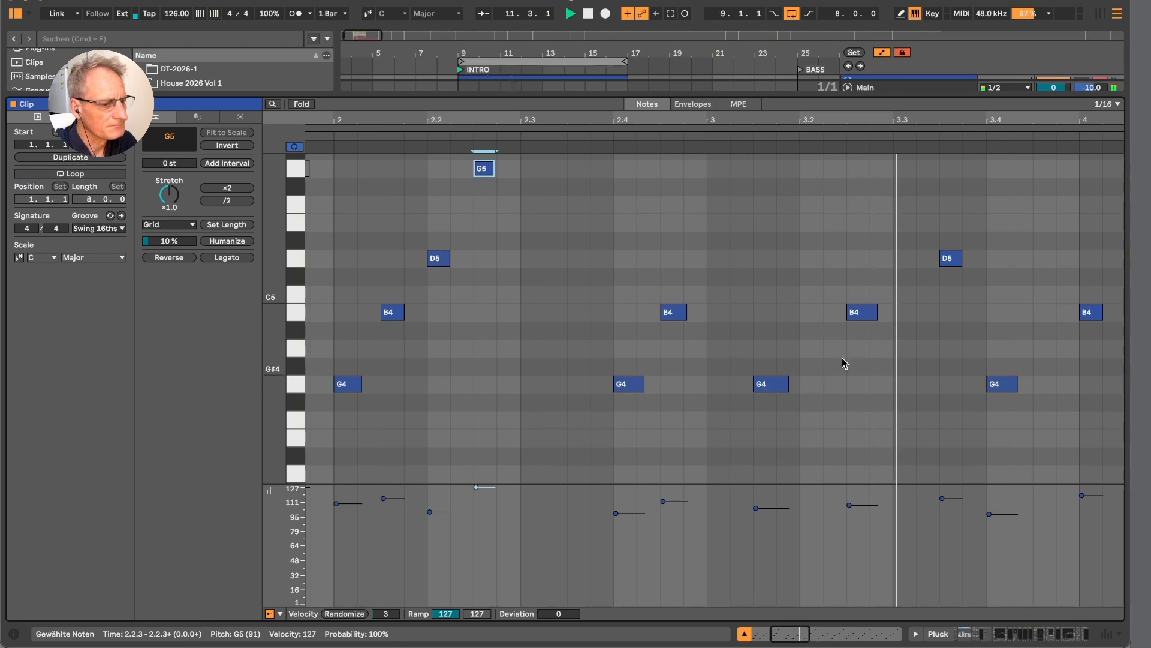
pyautogui.click(862, 313)
pyautogui.press('space')
pyautogui.doubleClick(811, 349)
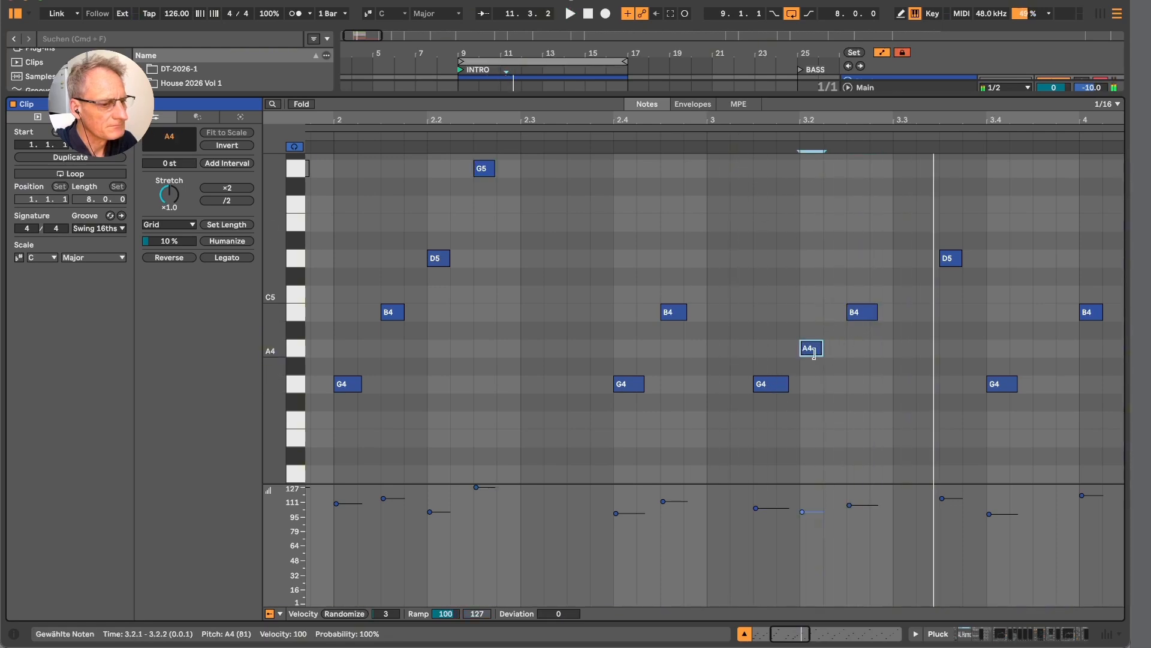
pyautogui.moveTo(801, 349); pyautogui.dragTo(799, 353)
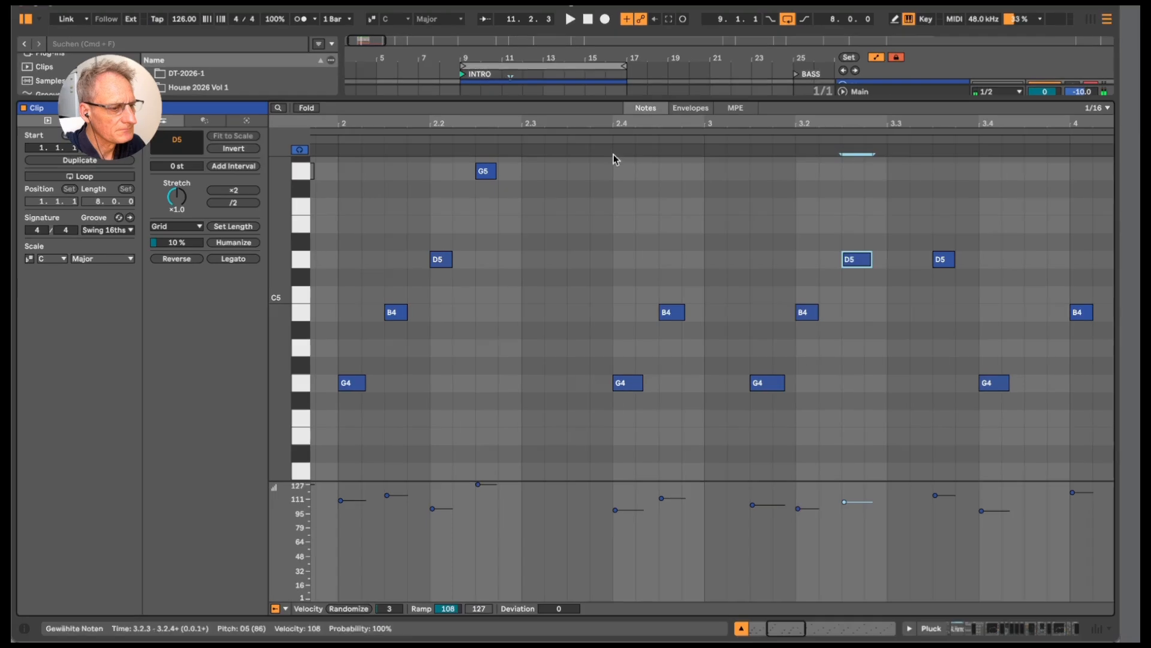
# Lower the D5 at 3.3.3 to B4 and move the G4 at 3.4.1 to 3.4.3, auditioning between edits.
pyautogui.press('space')
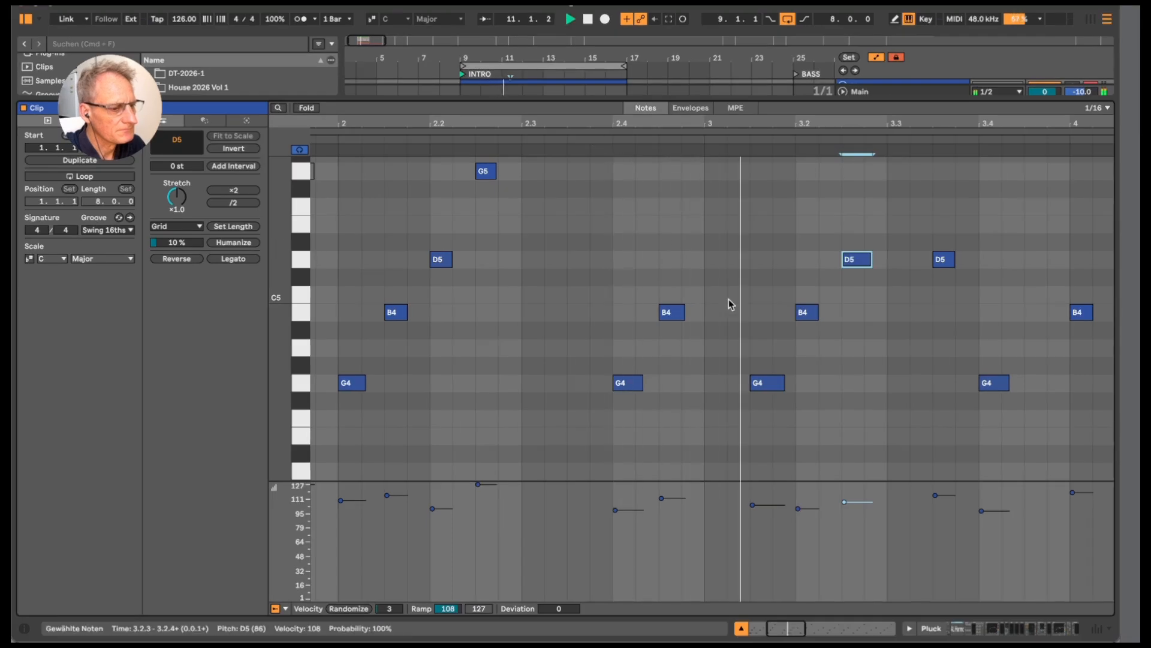
pyautogui.hscroll(4, 930, 332)
pyautogui.press('space')
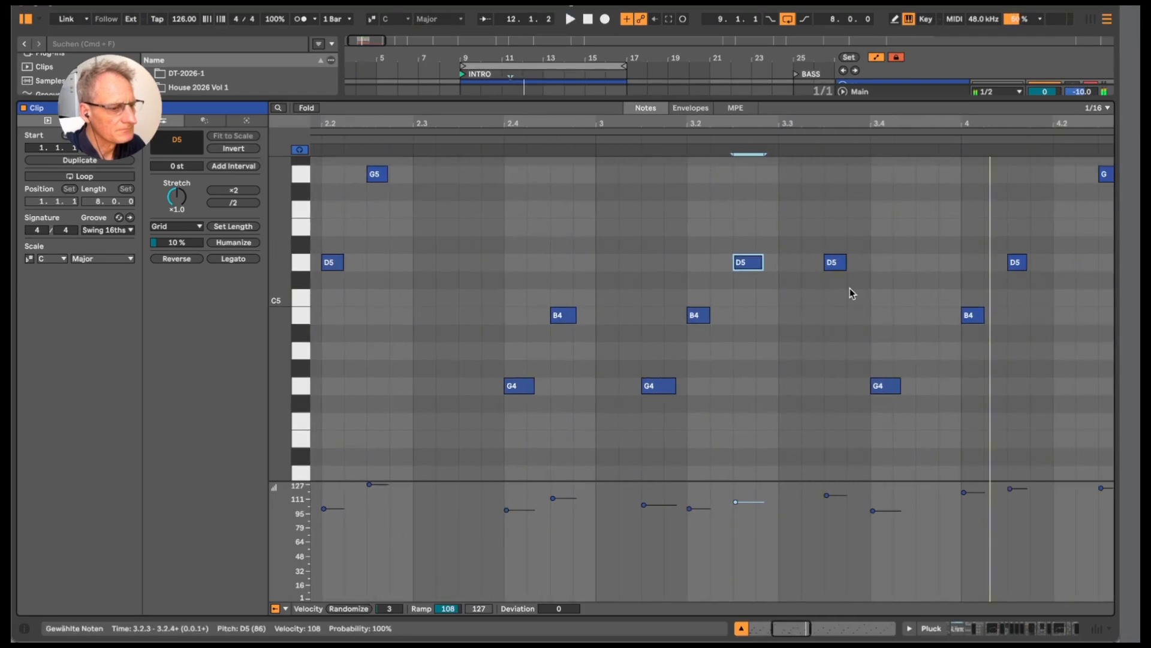
pyautogui.moveTo(826, 263); pyautogui.dragTo(839, 322)
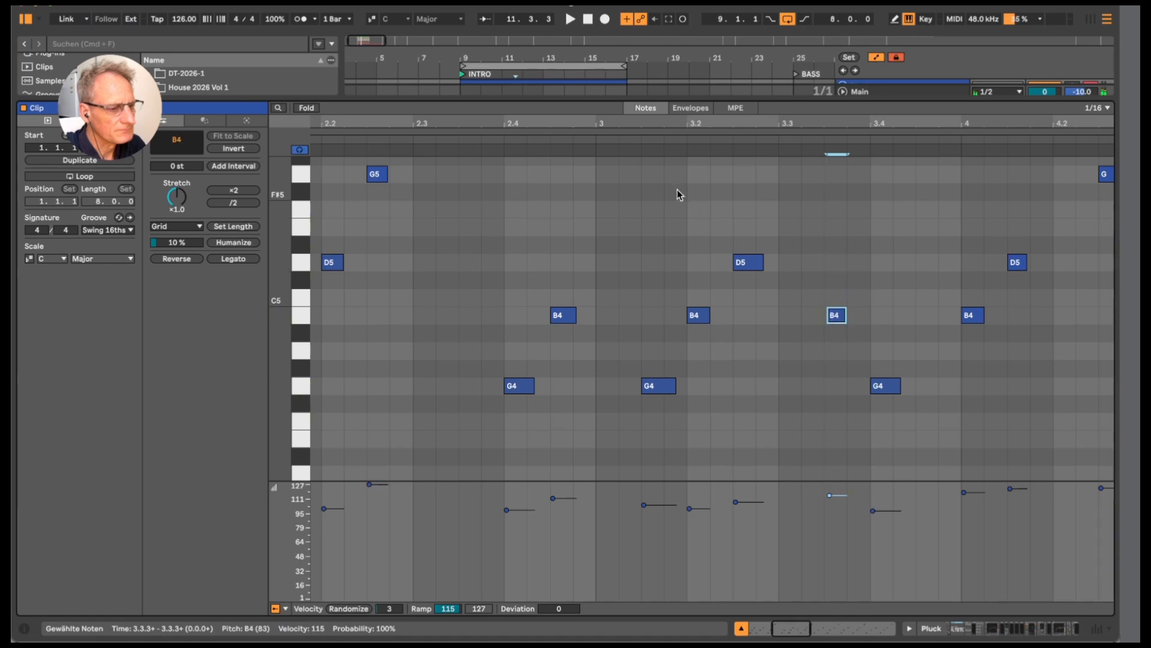
pyautogui.press('space')
pyautogui.hscroll(3, 825, 419)
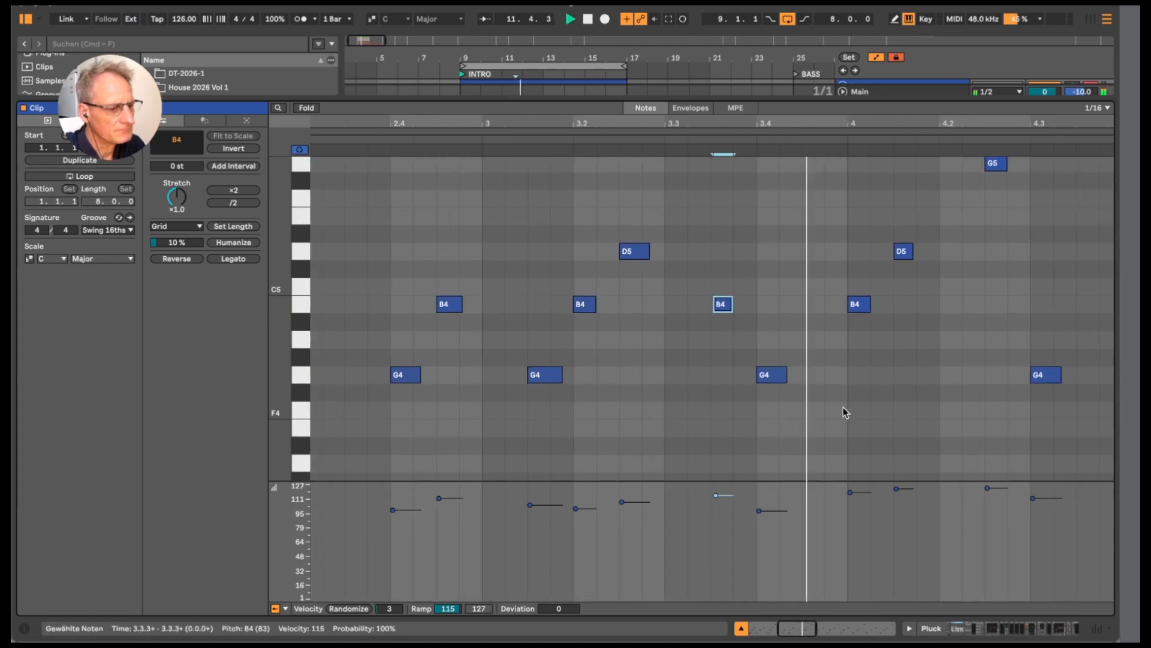
pyautogui.hscroll(3, 843, 413)
pyautogui.press('space')
pyautogui.moveTo(649, 387); pyautogui.dragTo(694, 391)
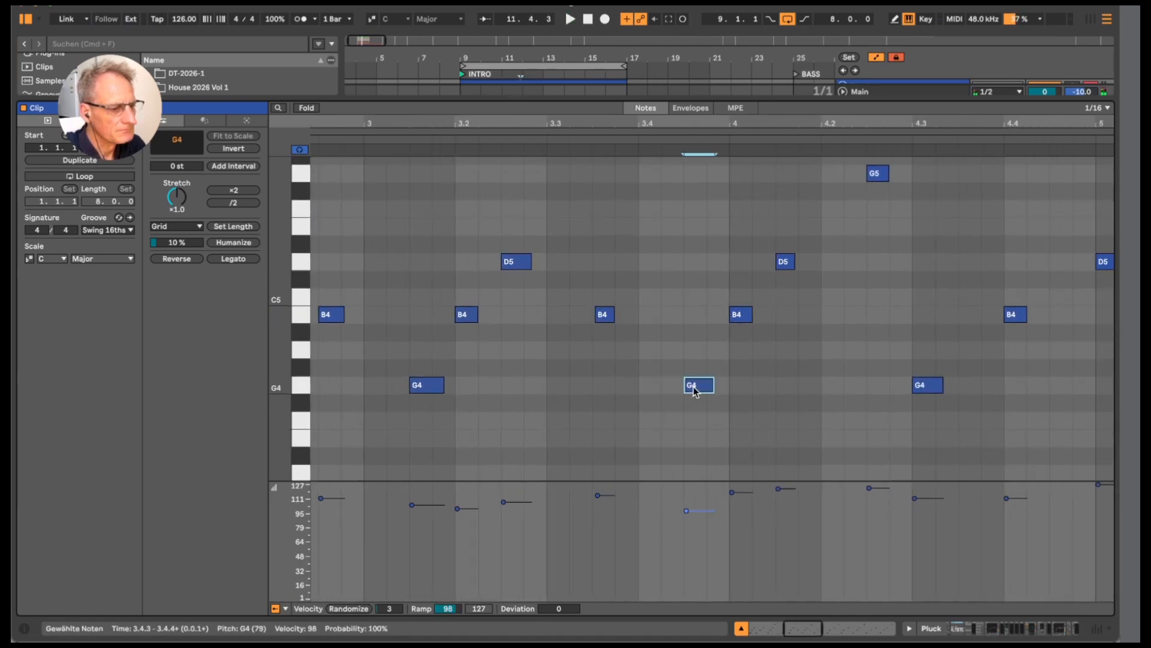
# Listen through the remaining bars of the Pluck clip, show its full length, and return to the arrangement.
pyautogui.press('space')
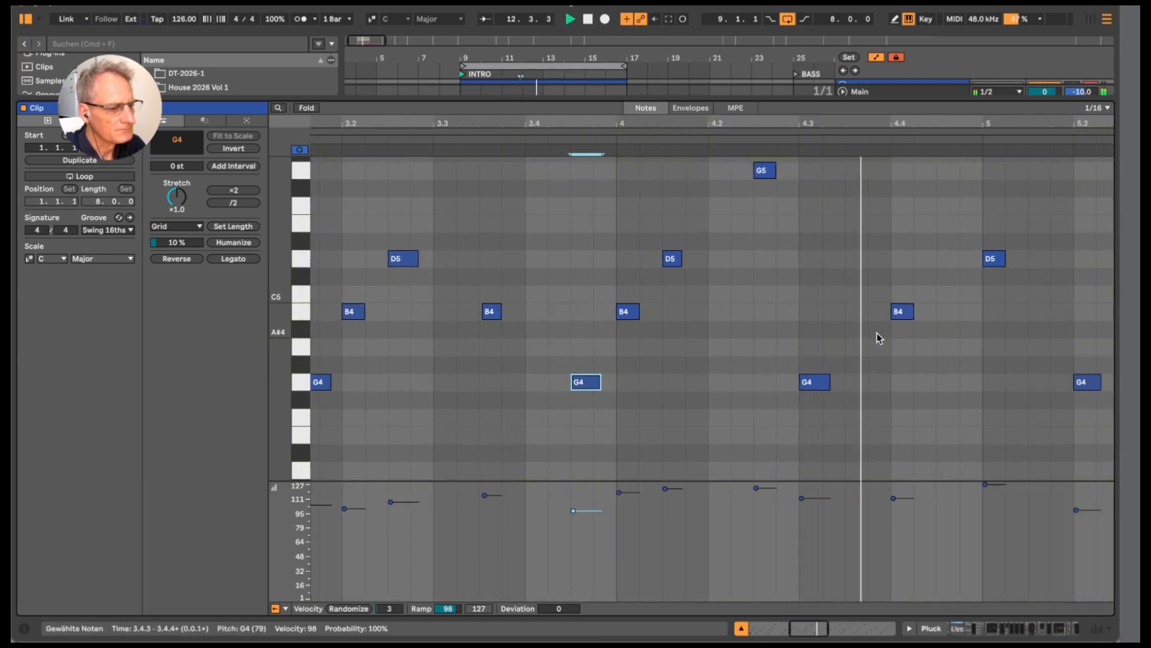
pyautogui.hscroll(3, 877, 335)
pyautogui.hscroll(10, 877, 333)
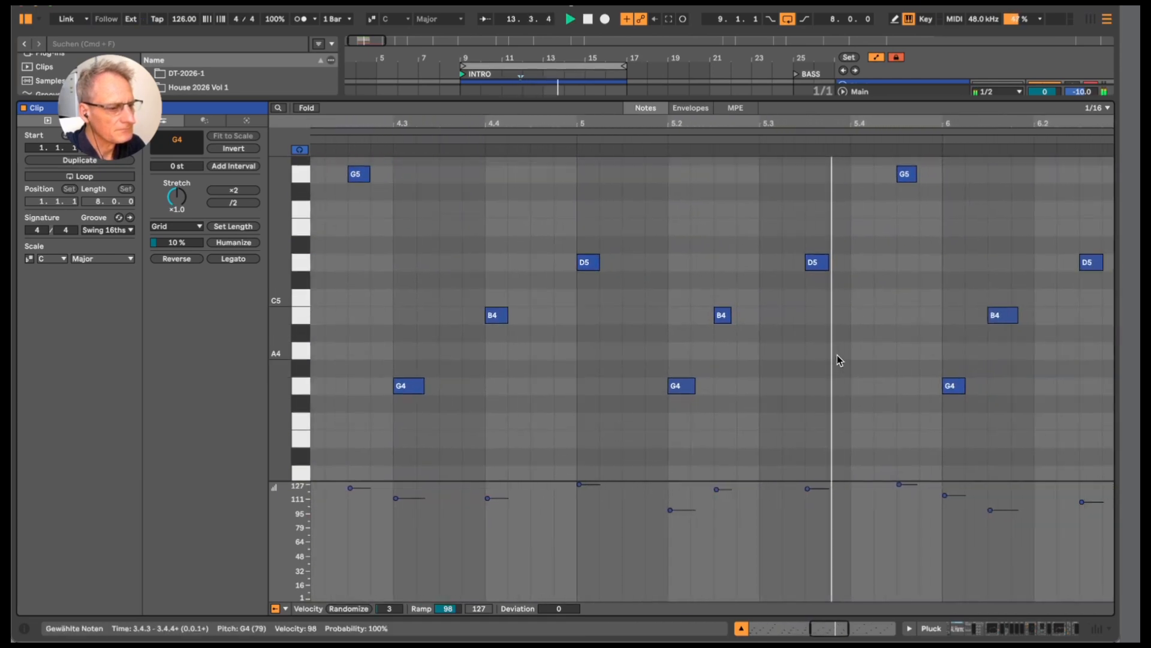
pyautogui.hscroll(5, 852, 366)
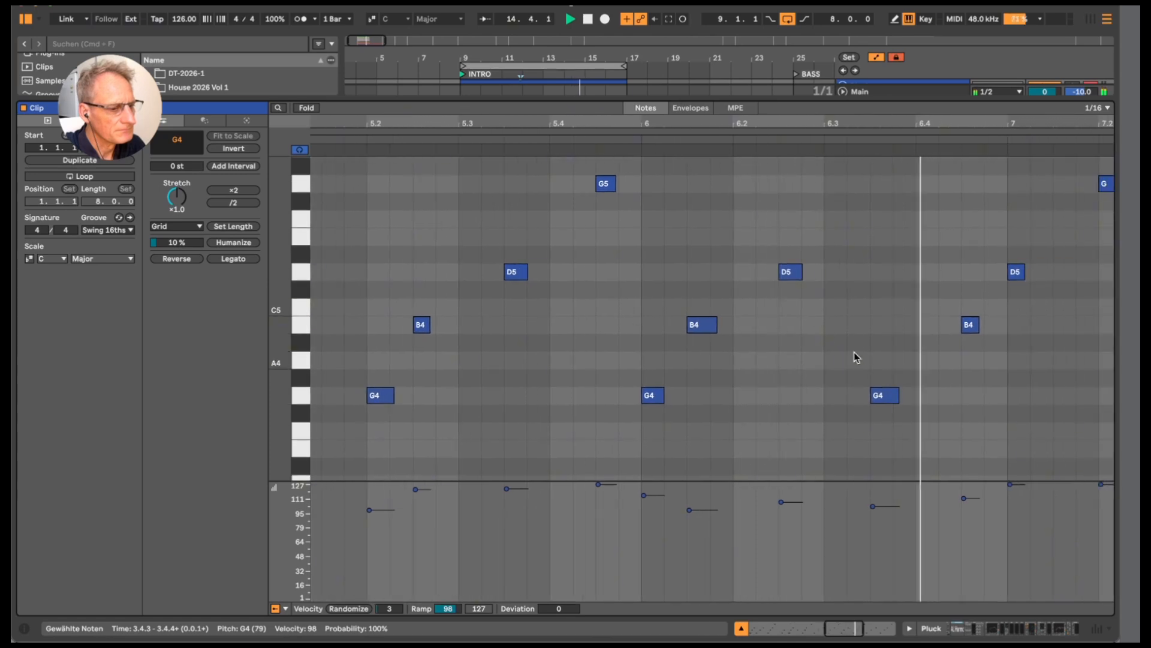
pyautogui.hscroll(6, 944, 333)
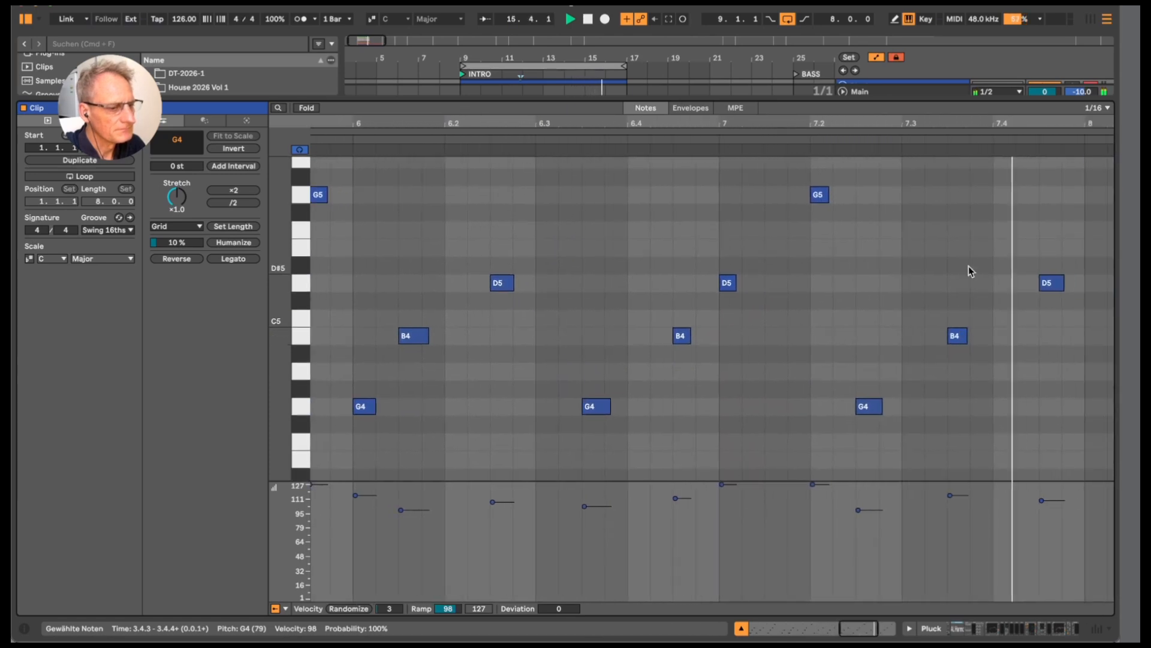
pyautogui.doubleClick(994, 126)
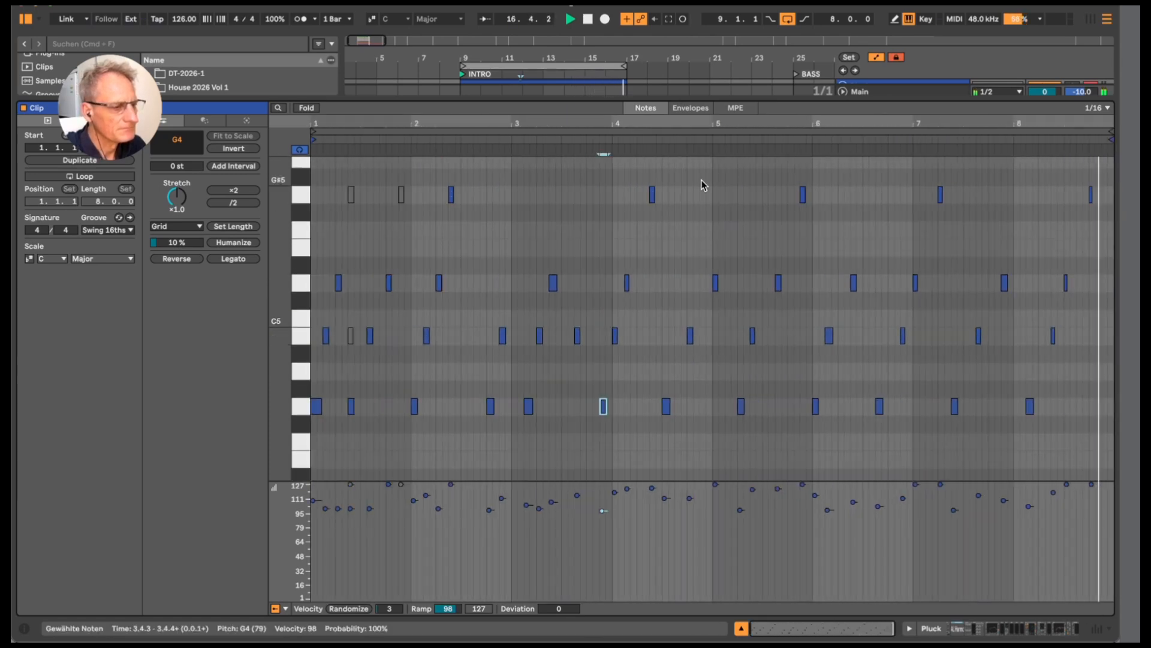
pyautogui.doubleClick(693, 99)
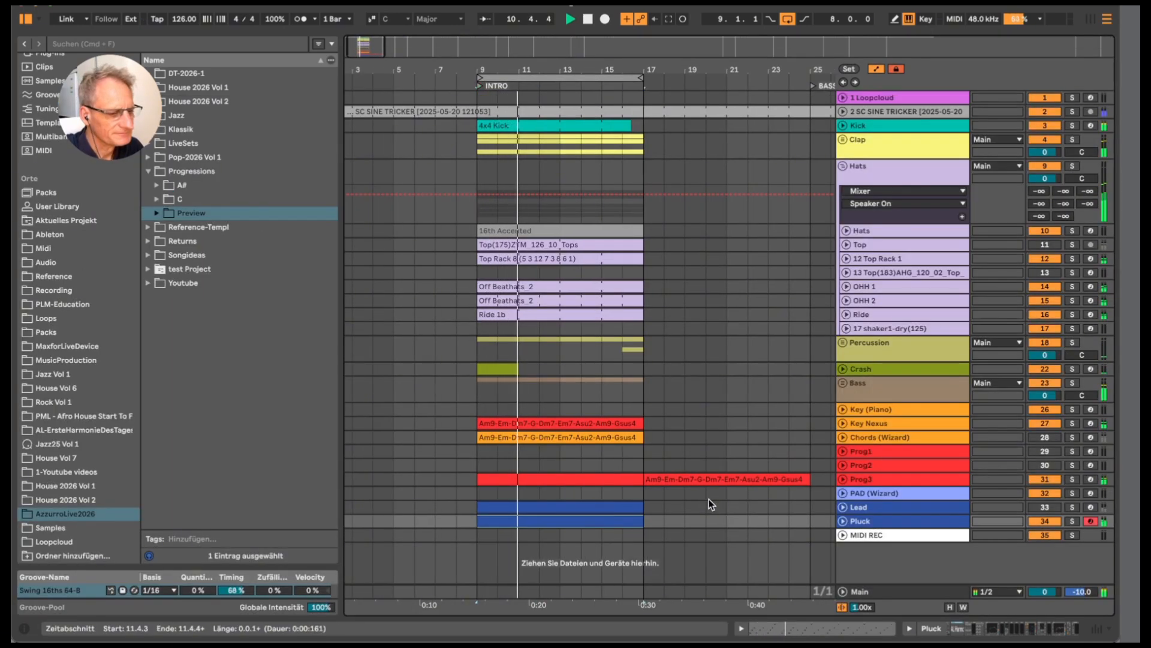
# Unmute the Lead track, restart playback of the INTRO loop, and open the Lead track's devices.
pyautogui.click(1049, 510)
pyautogui.press('space')
pyautogui.press('space')
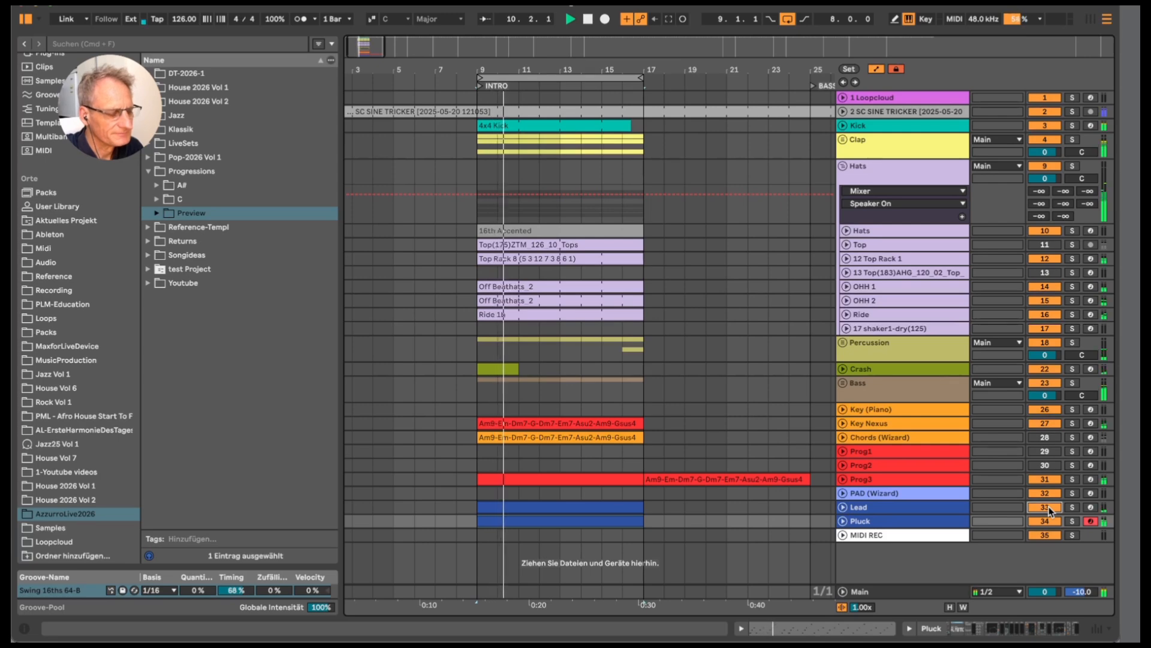
pyautogui.doubleClick(936, 506)
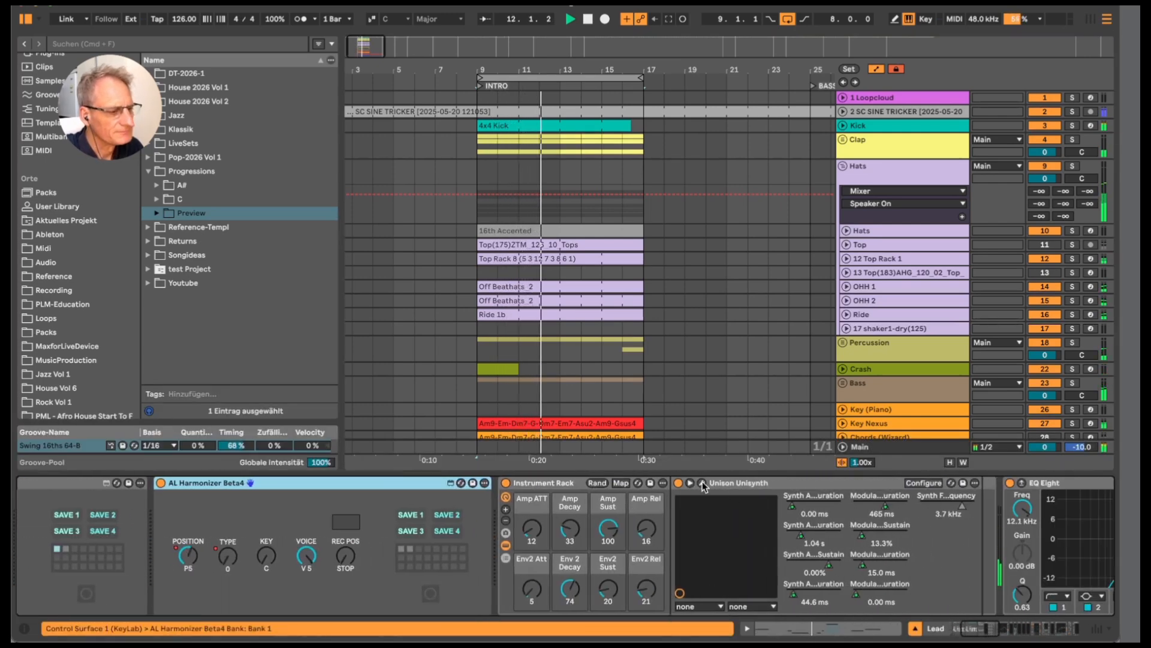
# Raise the Filter A cutoff of the Lead track's Unisynth to about 1.3 kHz and close the synth window.
pyautogui.click(719, 487)
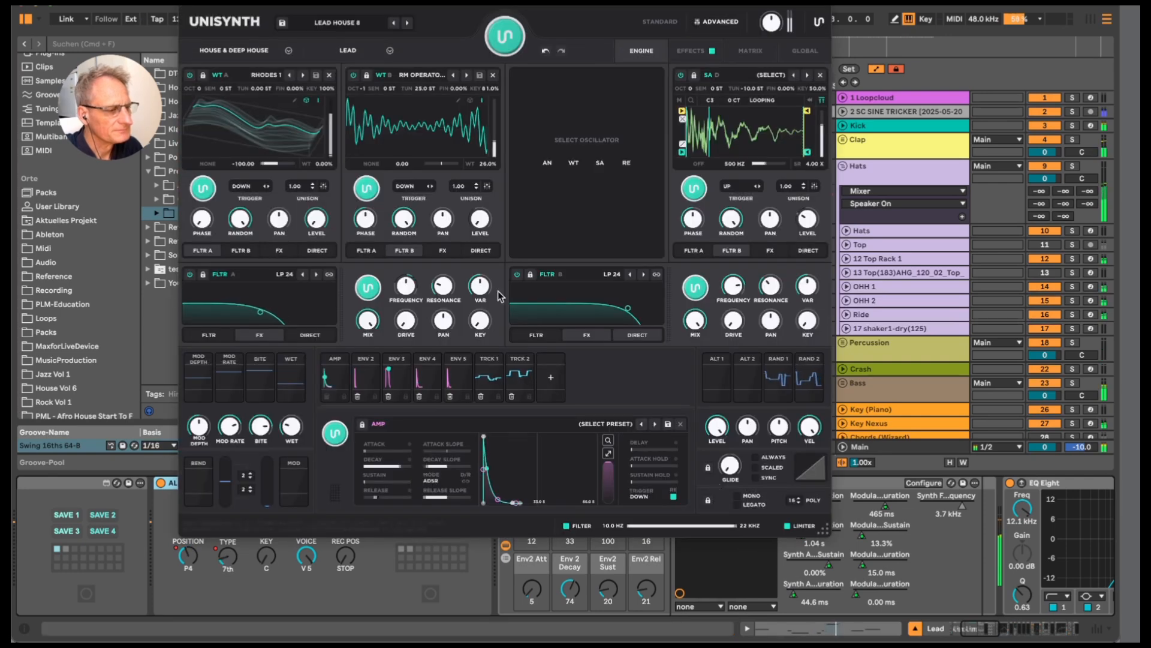
pyautogui.moveTo(405, 289)
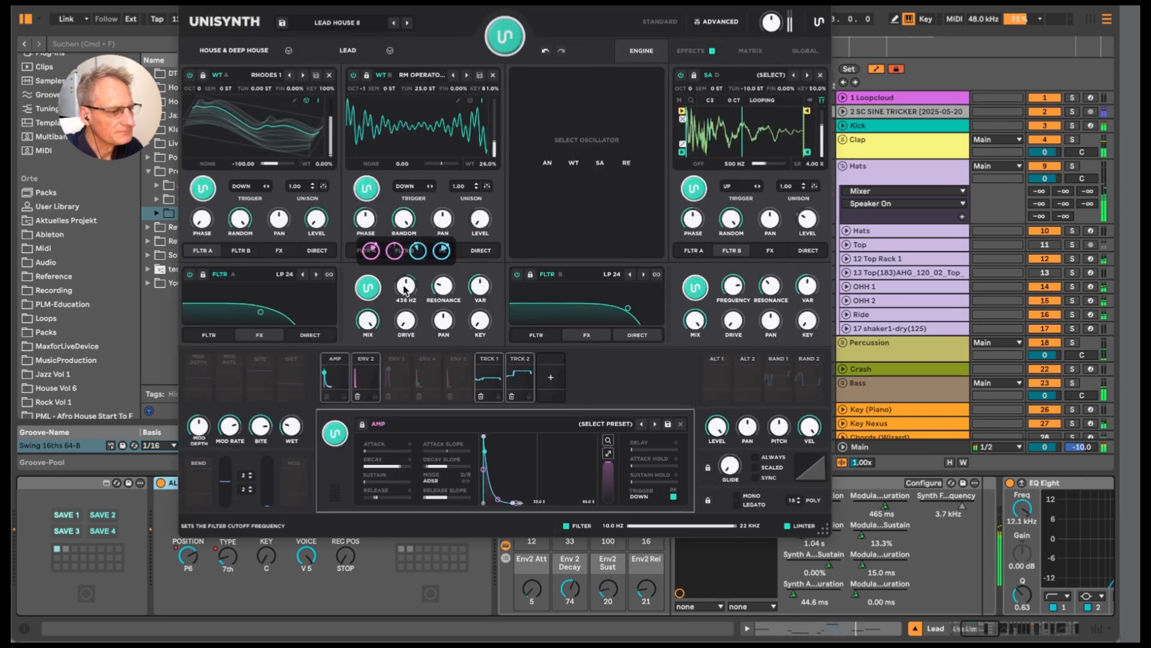
pyautogui.moveTo(405, 281); pyautogui.dragTo(407, 266)
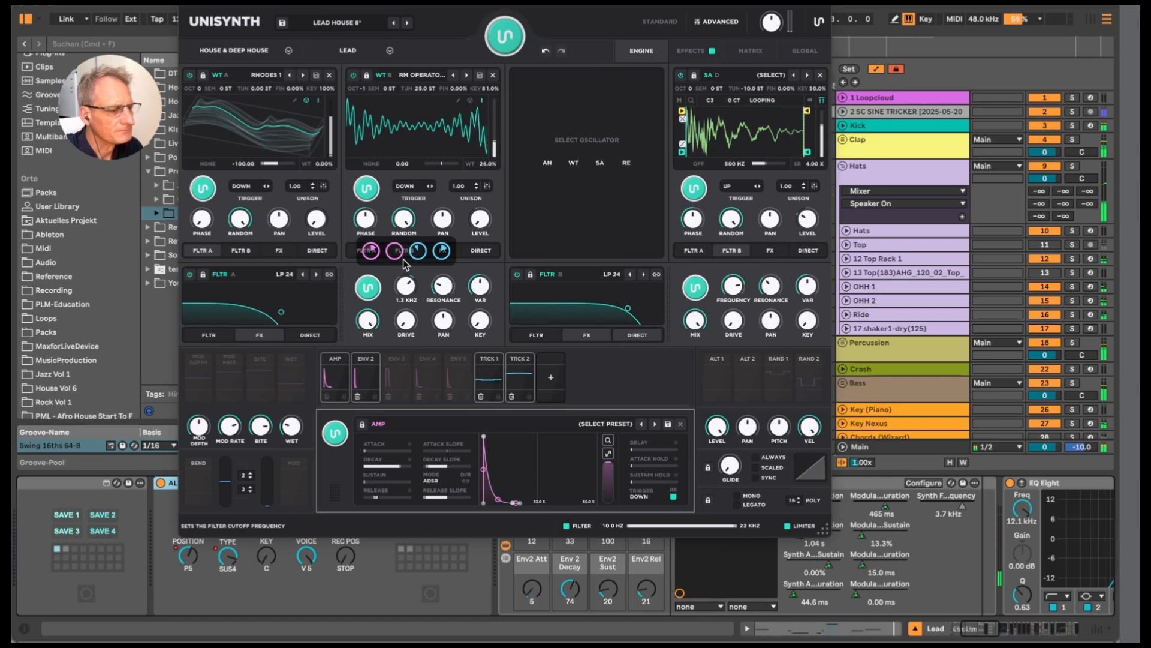
pyautogui.moveTo(404, 253); pyautogui.dragTo(403, 250)
pyautogui.click(190, 5)
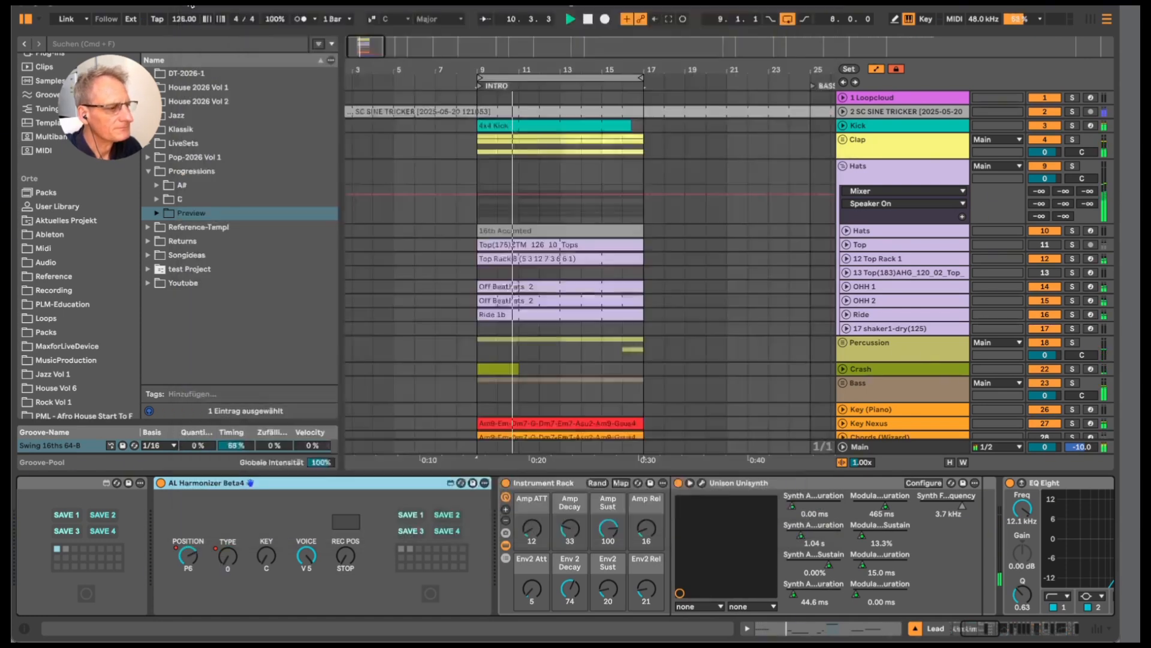
# Inspect the INTRO clips on the Prog3, Lead and Pluck tracks one after another.
pyautogui.scroll(-4, 490, 207)
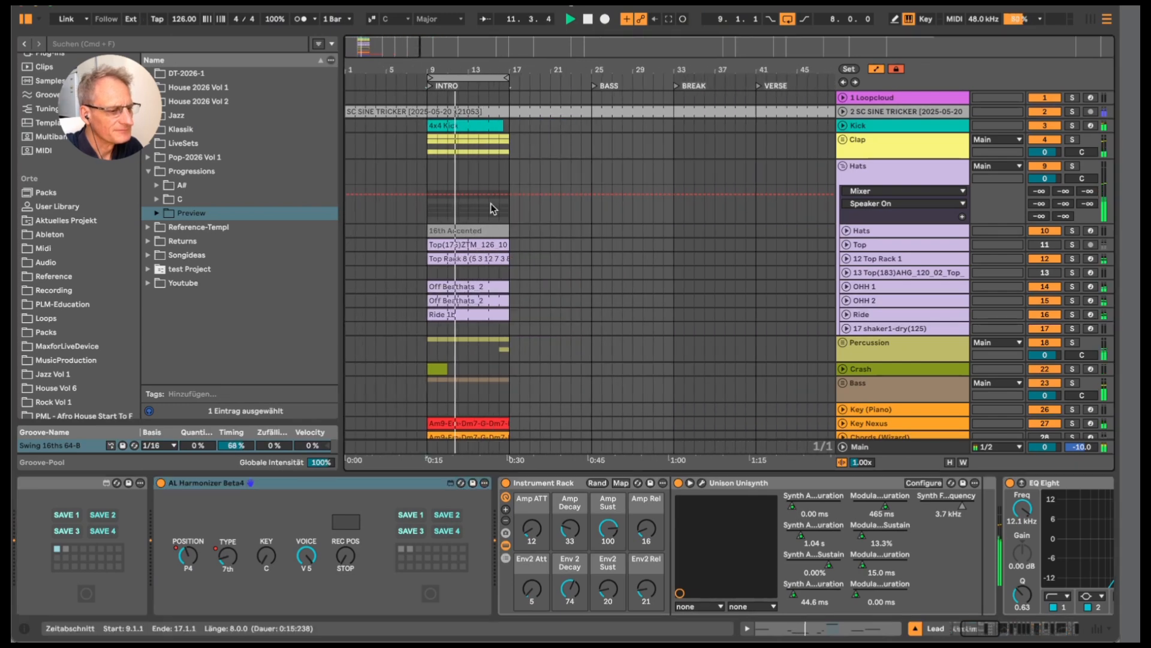
pyautogui.scroll(-5, 491, 219)
pyautogui.click(473, 344)
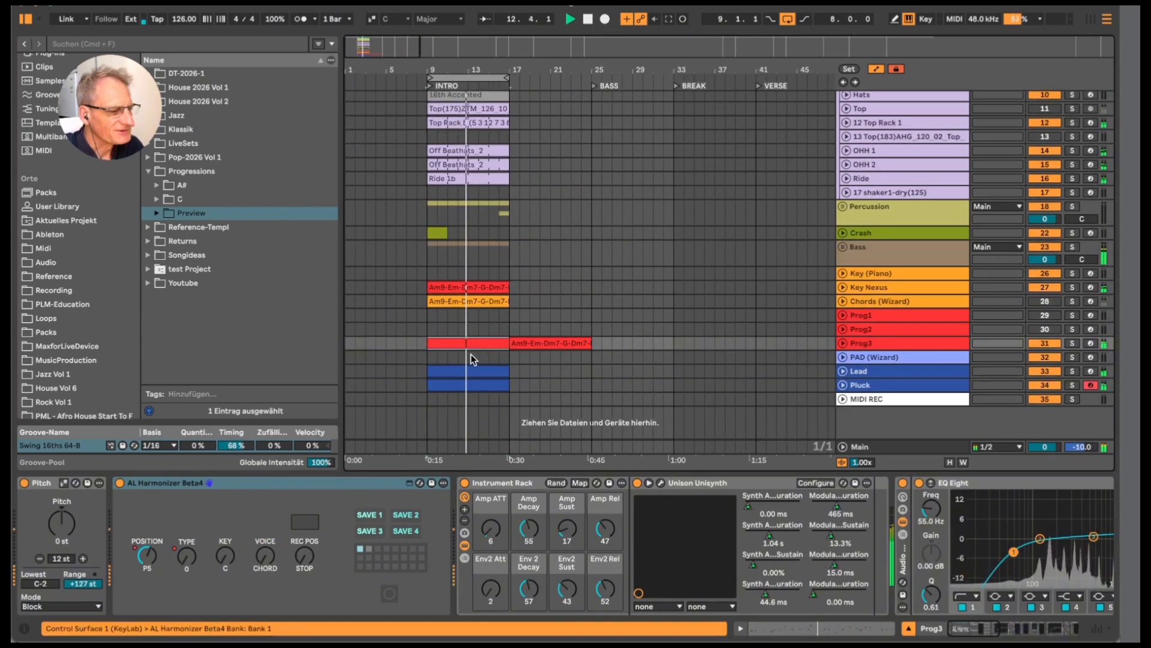
pyautogui.click(466, 373)
pyautogui.click(466, 385)
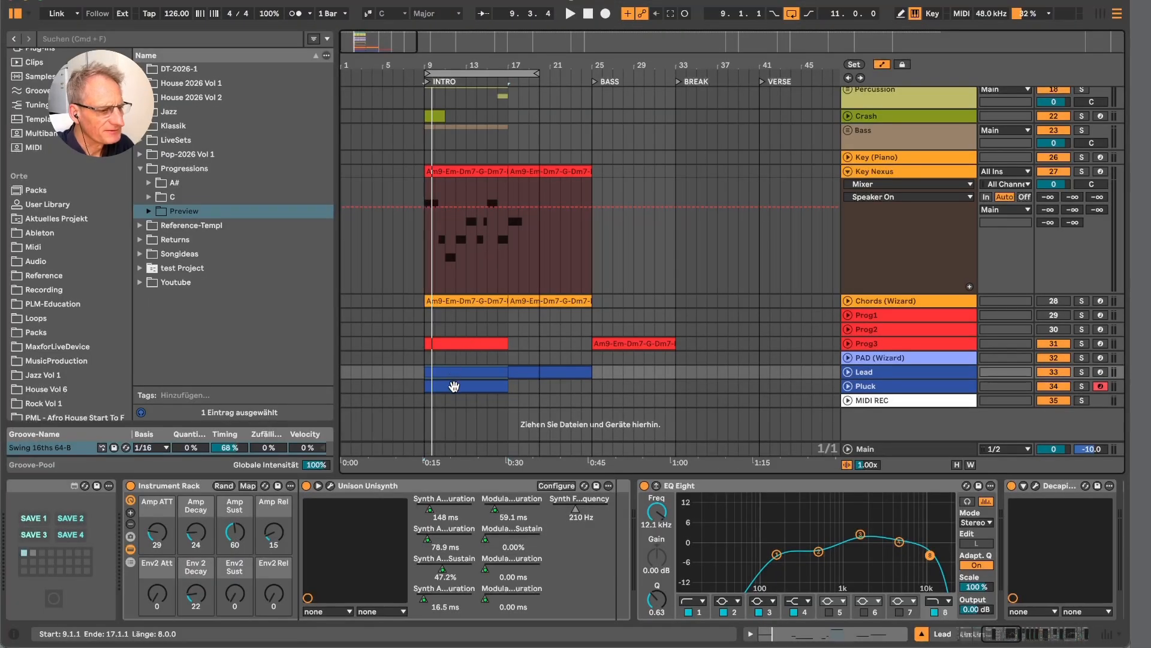
# Show the Pluck clip's notes, listen to them with the loop playing, and return to the full arrangement.
pyautogui.doubleClick(454, 385)
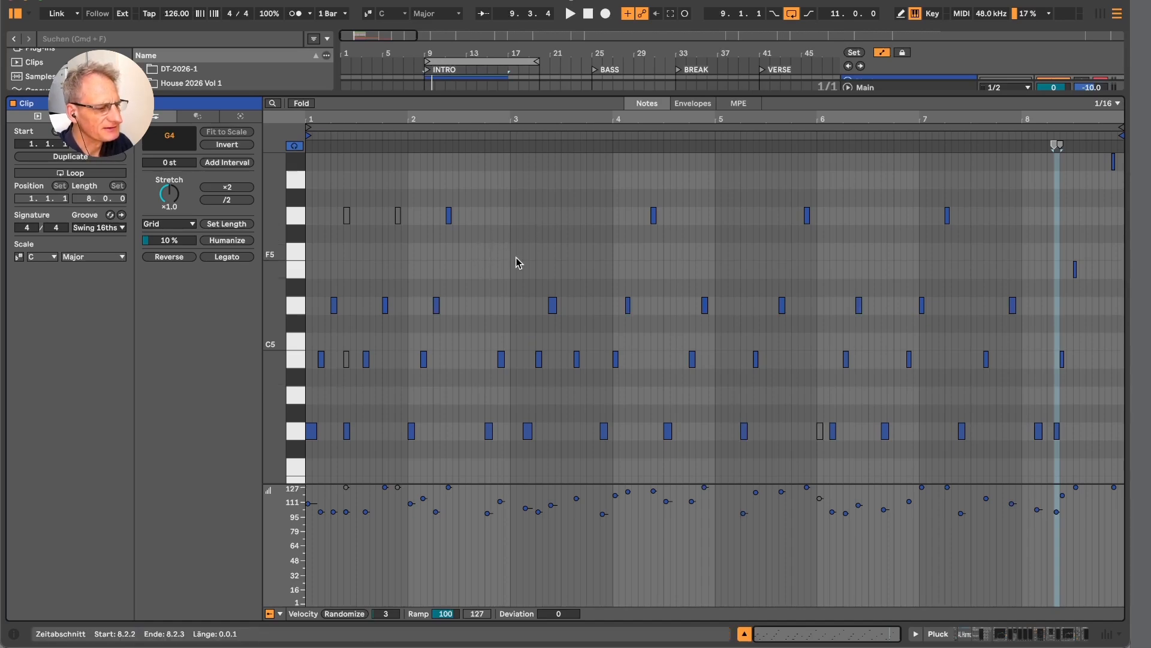
pyautogui.press('space')
pyautogui.click(744, 633)
pyautogui.doubleClick(470, 530)
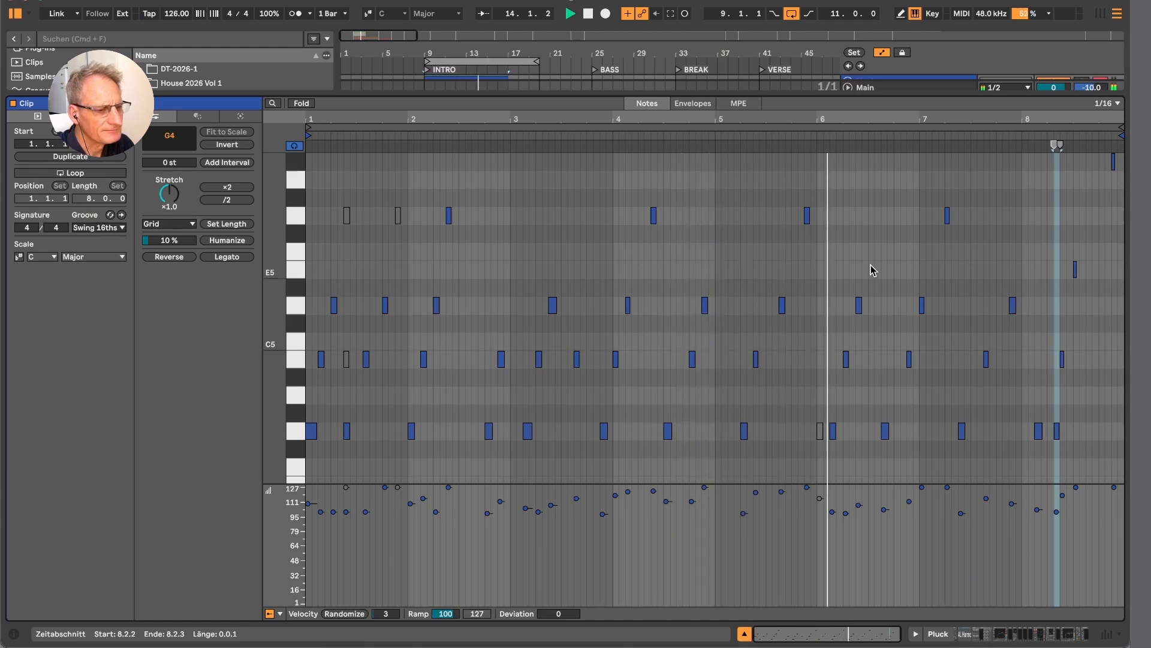
pyautogui.doubleClick(889, 95)
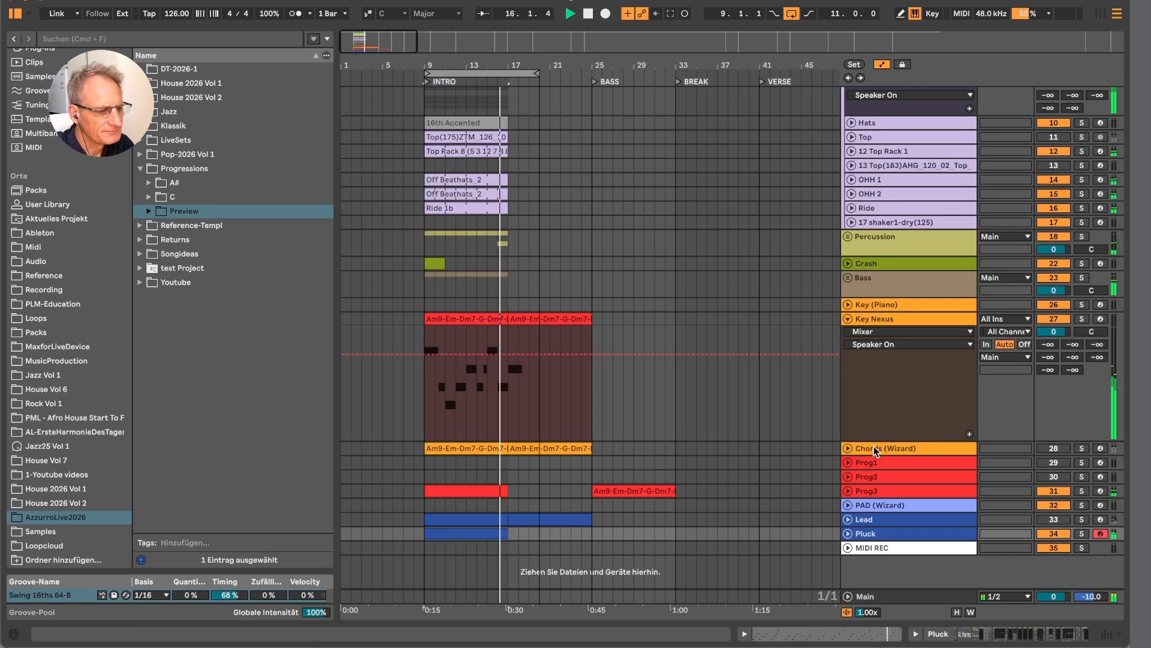
# With the Lead track unmuted and the loop playing, trim the Lead and Key Nexus clips to end at 20.1.1.
pyautogui.press('space')
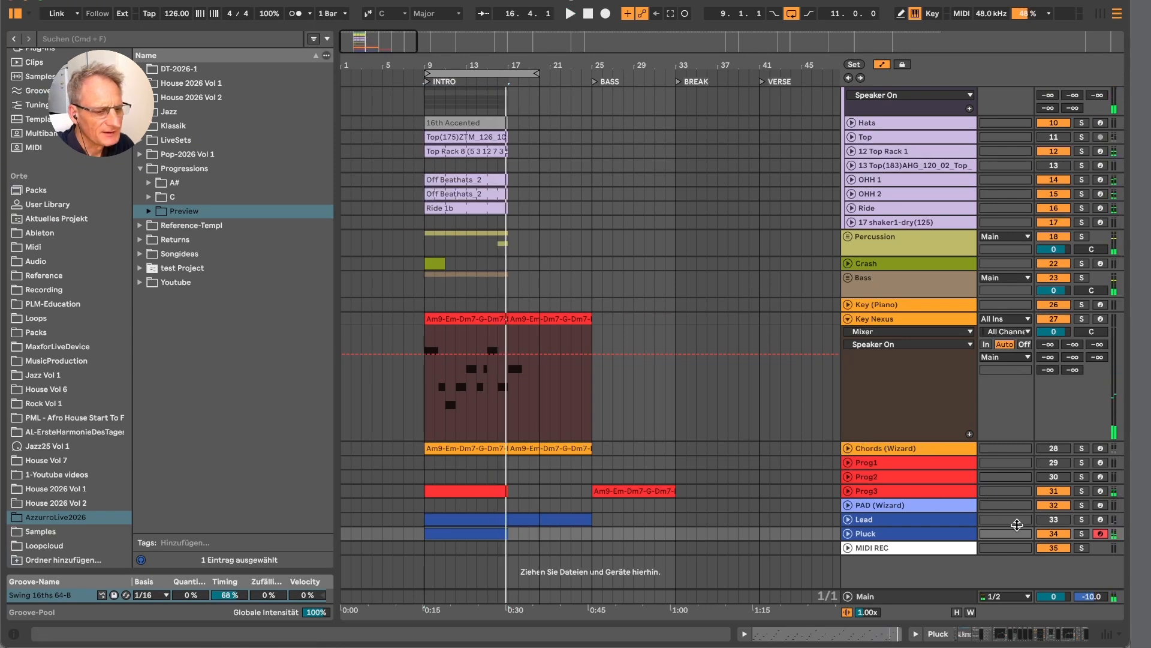
pyautogui.press('space')
pyautogui.click(534, 518)
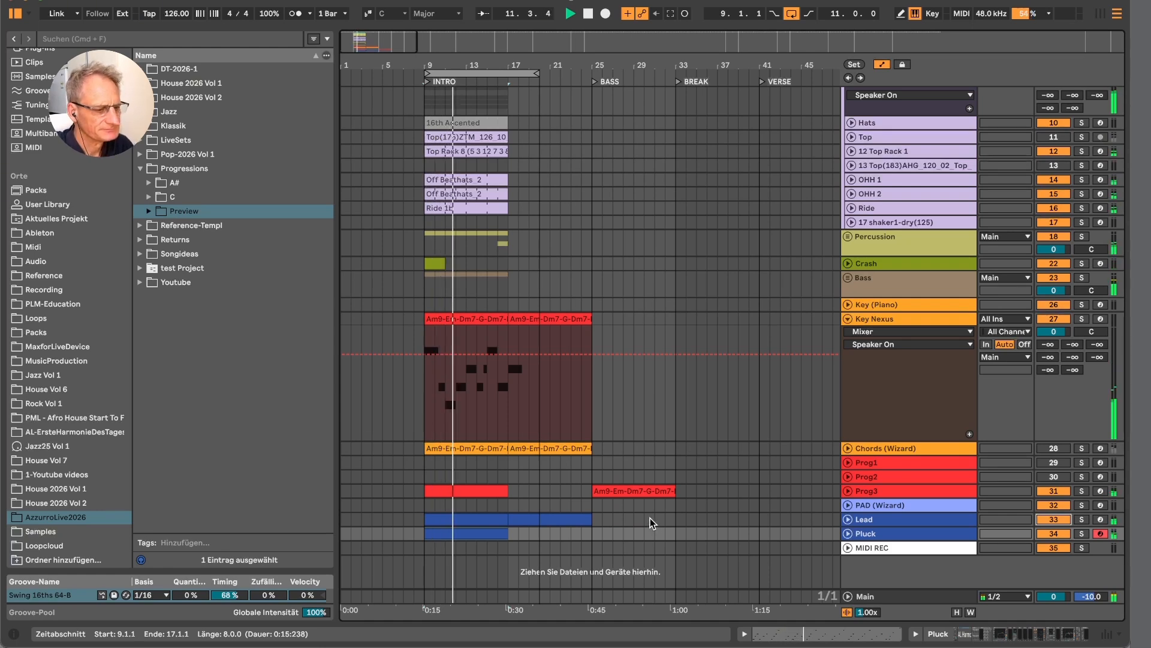
pyautogui.click(496, 521)
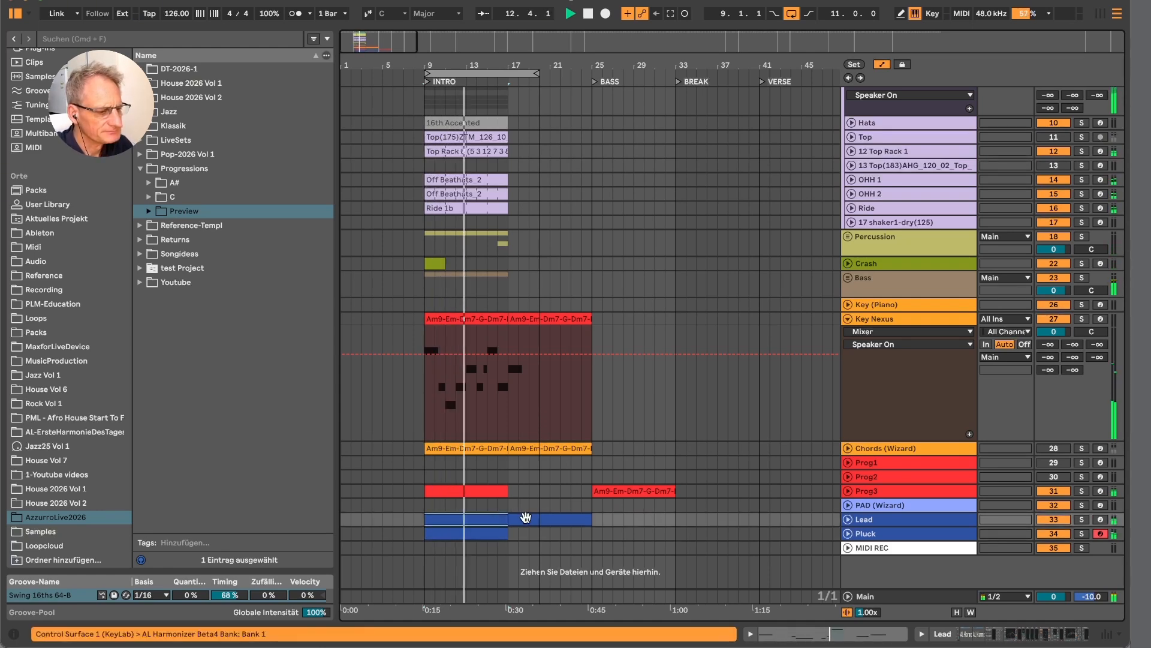
pyautogui.keyDown('shift'); pyautogui.click(526, 517); pyautogui.keyUp('shift')
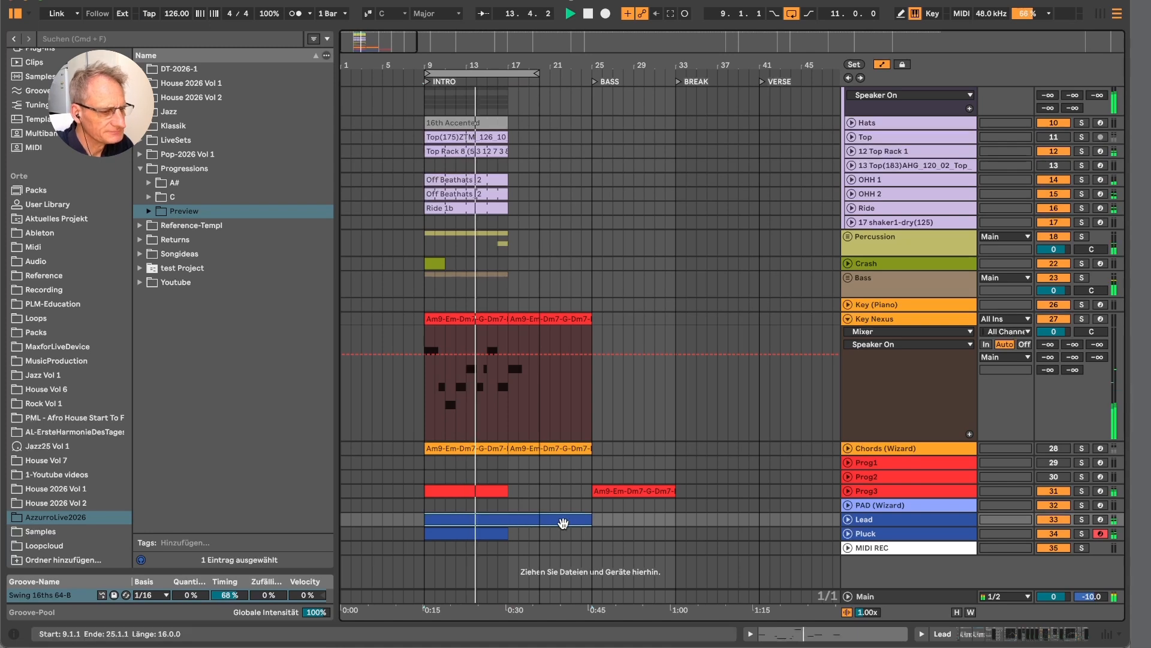
pyautogui.moveTo(588, 520); pyautogui.dragTo(539, 519)
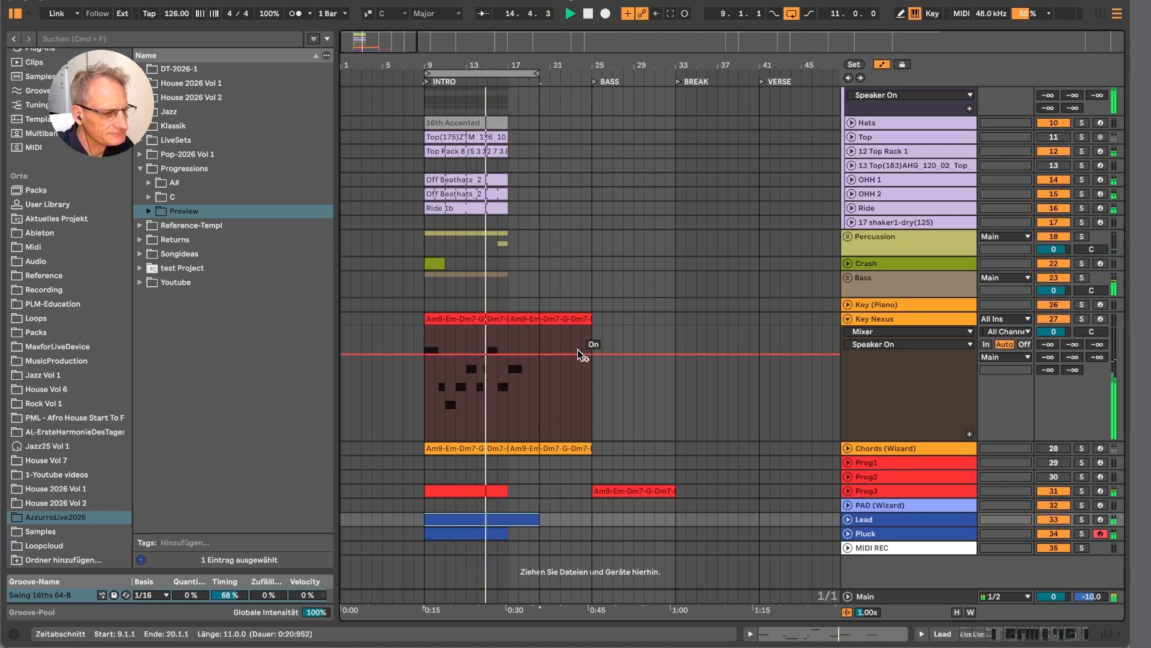
pyautogui.moveTo(590, 353); pyautogui.dragTo(541, 323)
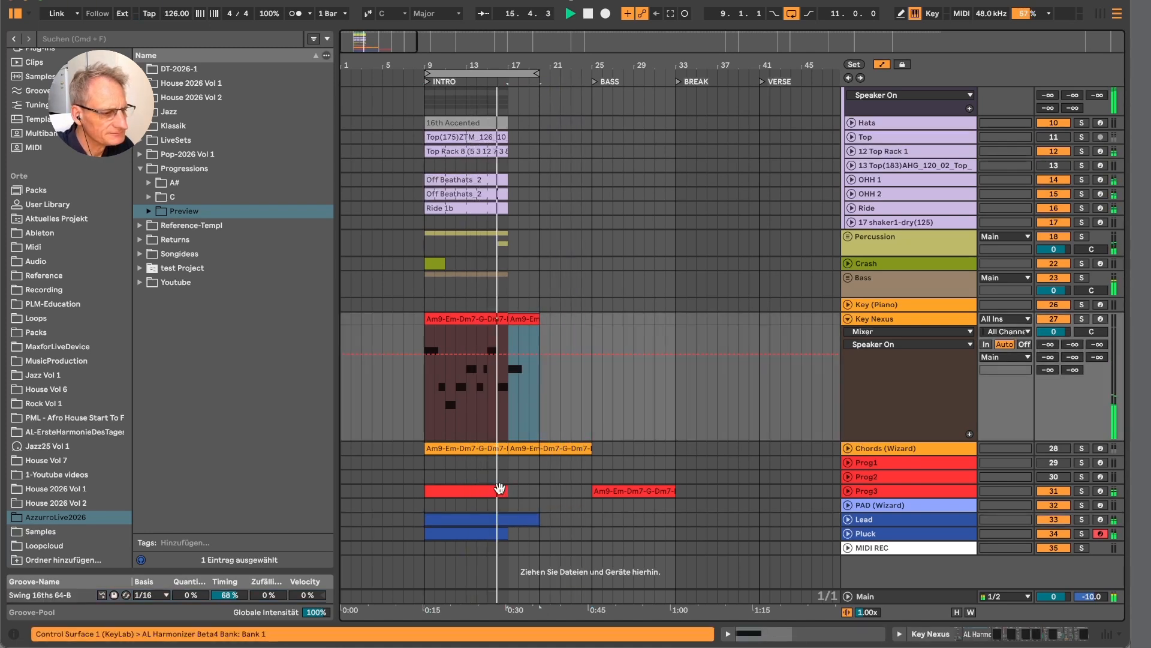
# Bring up the Unisynth window from the Lead track's devices and solo the Lead track.
pyautogui.click(515, 519)
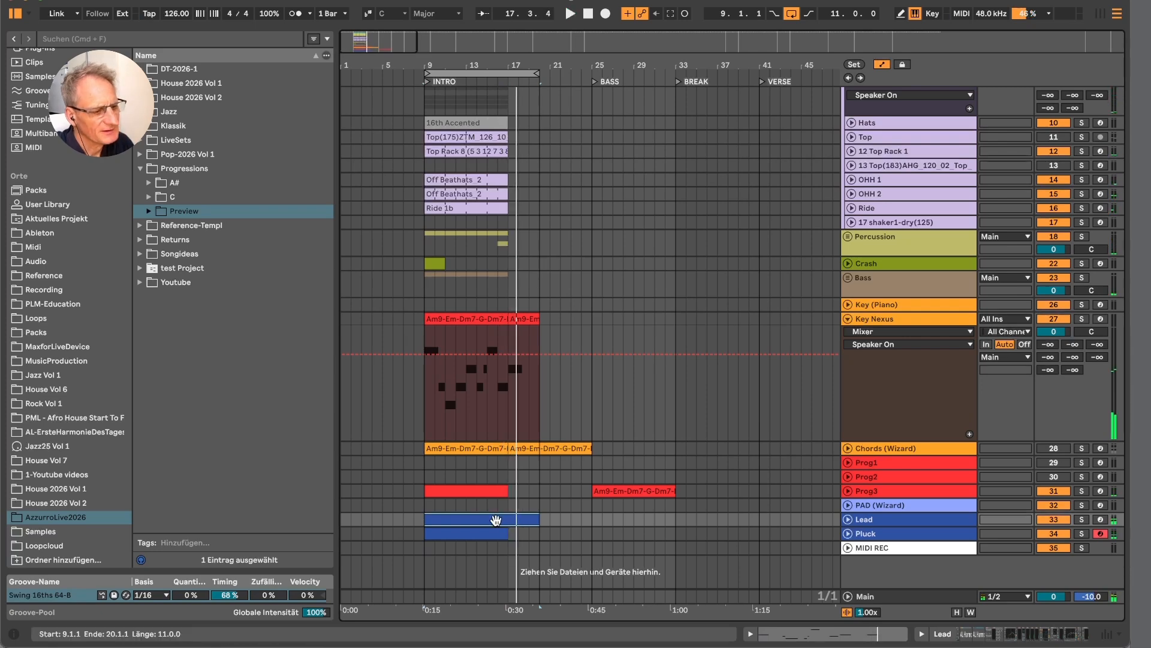
pyautogui.doubleClick(922, 519)
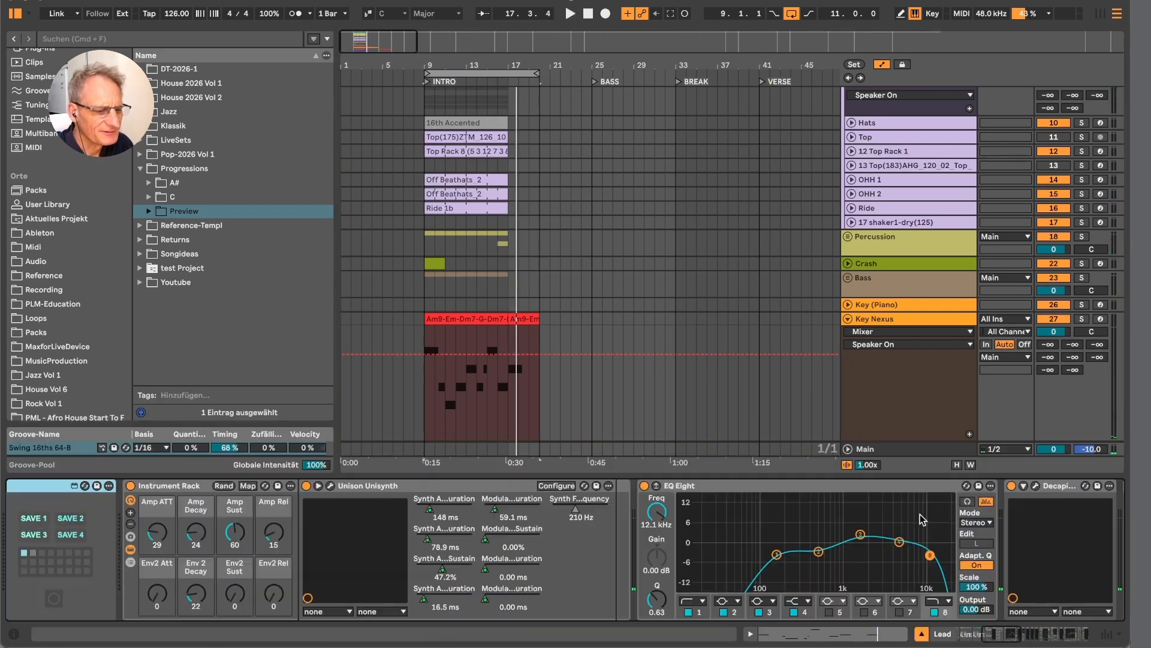
pyautogui.scroll(-5, 699, 330)
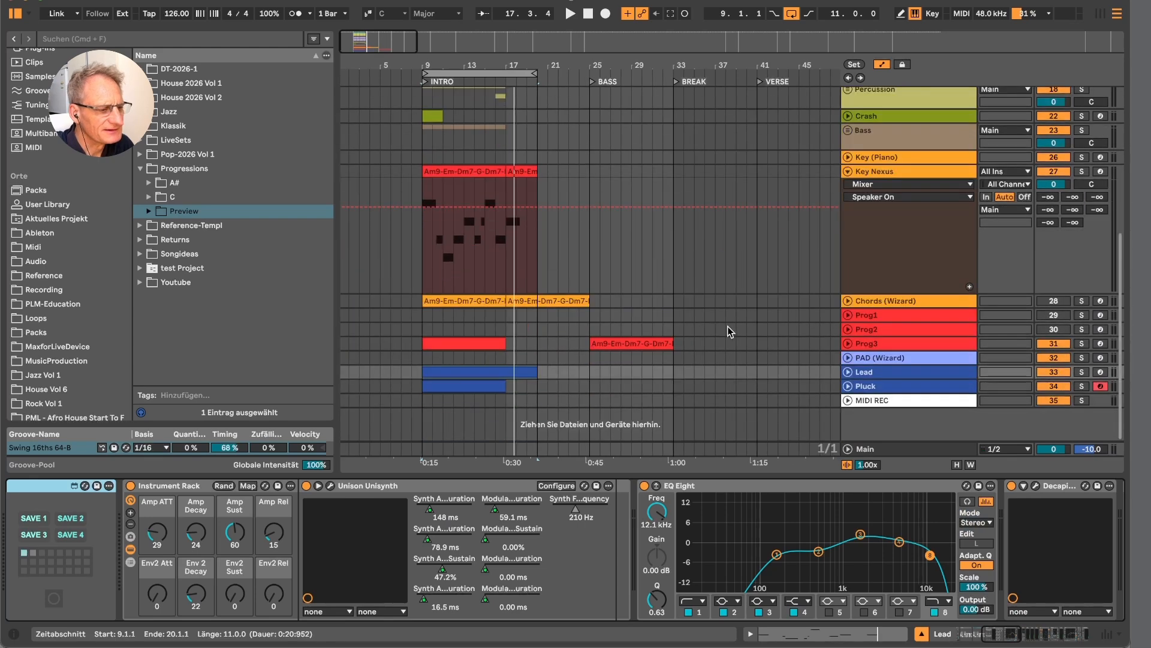
pyautogui.click(914, 373)
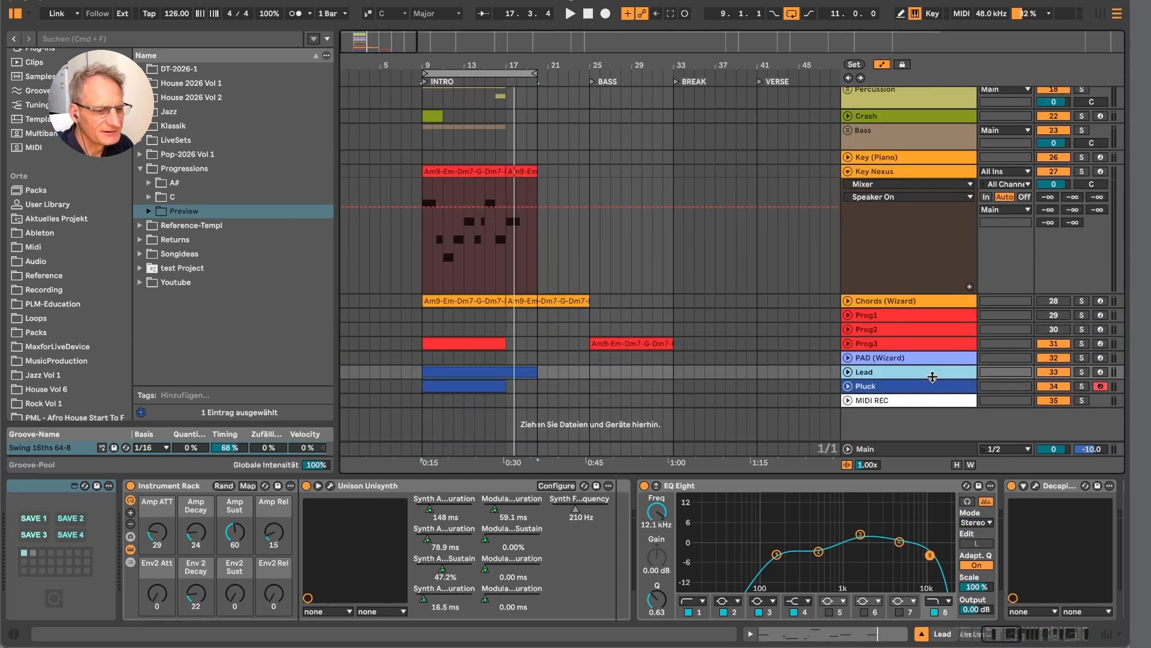
pyautogui.hscroll(-10, 406, 533)
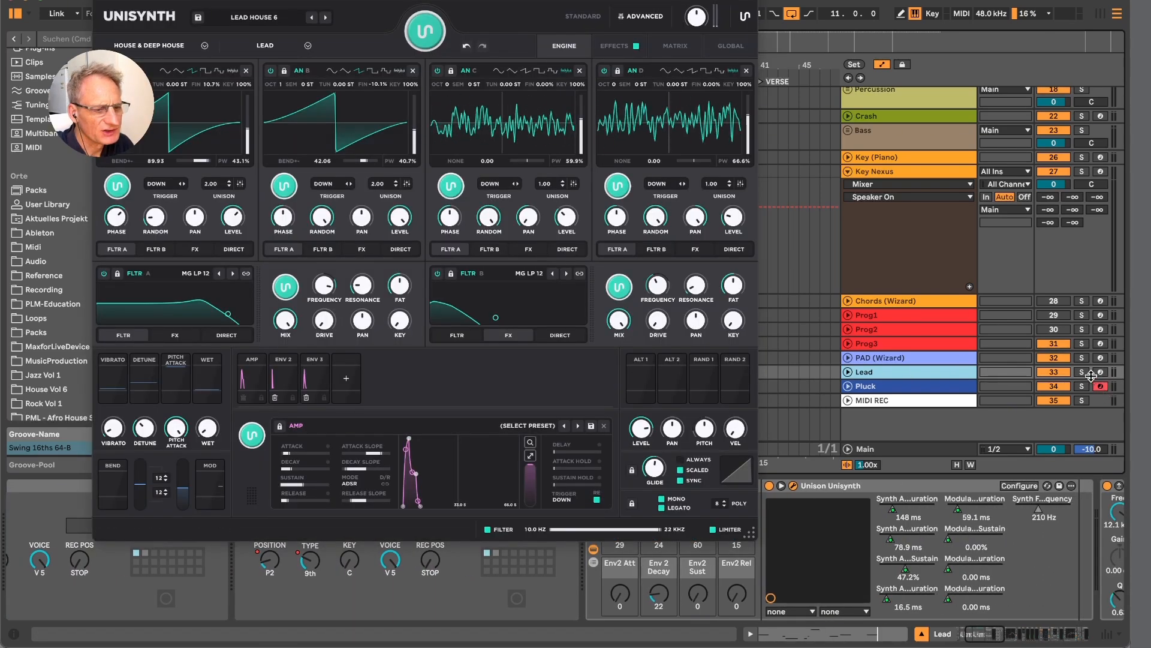
pyautogui.click(1083, 372)
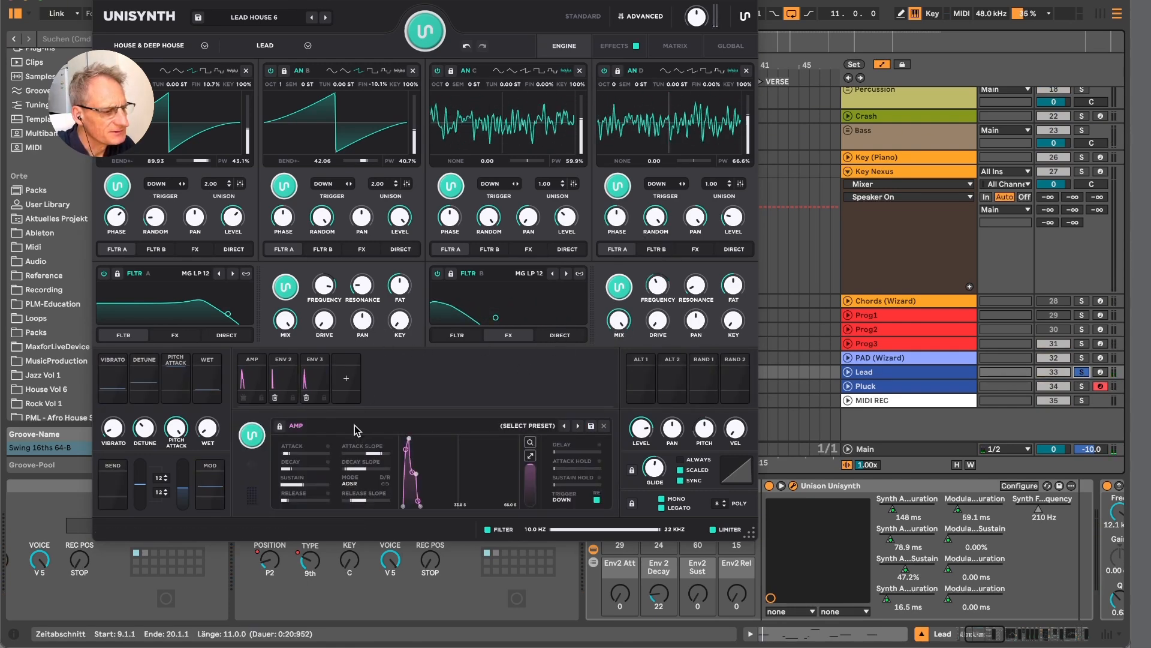
# Shorten the decay and release of Unisynth's ENV 2, then unsolo the Lead track and close the synth window.
pyautogui.doubleClick(306, 379)
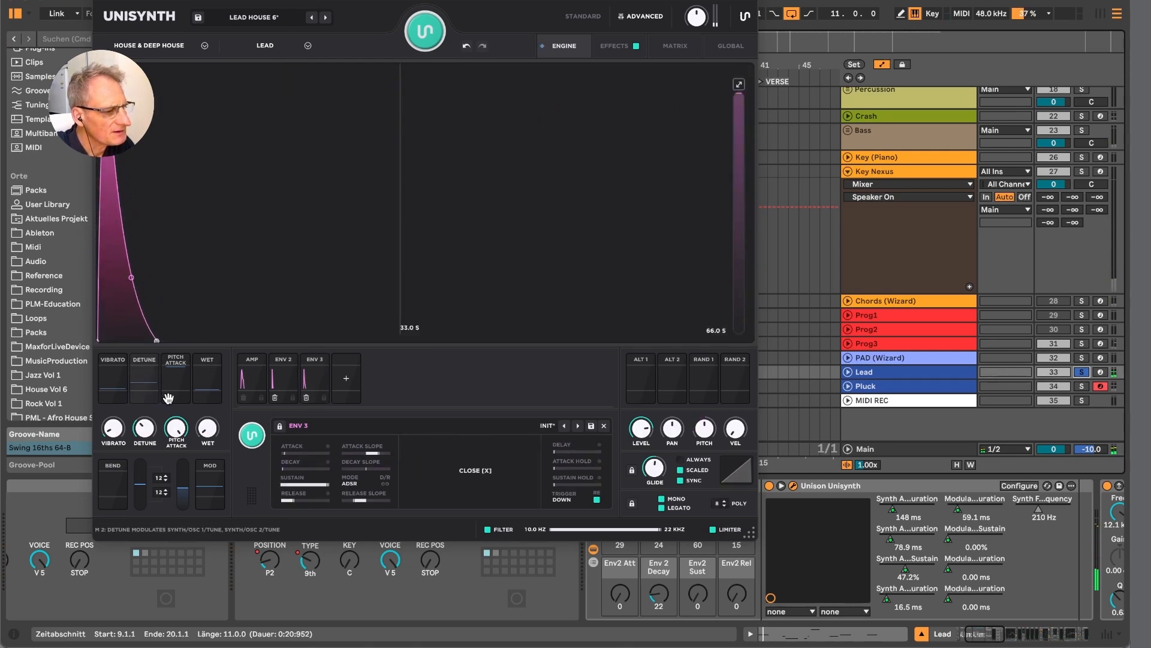
pyautogui.click(277, 378)
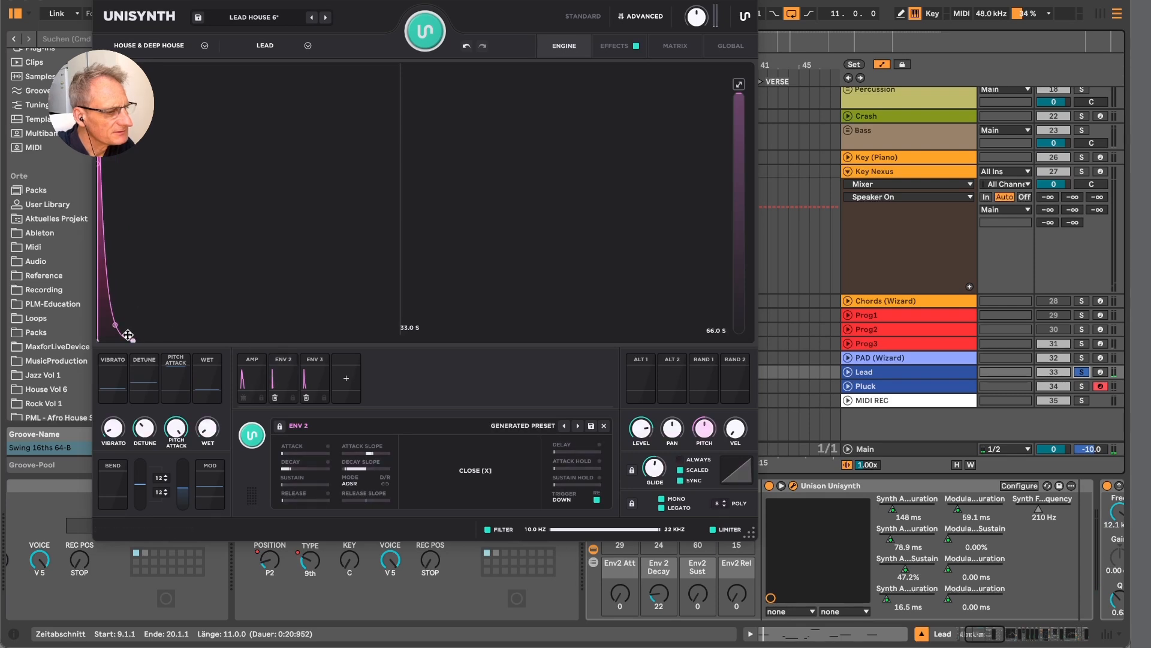
pyautogui.moveTo(115, 325)
pyautogui.mouseDown()
pyautogui.moveTo(116, 336)
pyautogui.moveTo(114, 259)
pyautogui.moveTo(115, 336)
pyautogui.moveTo(107, 325)
pyautogui.moveTo(174, 340)
pyautogui.moveTo(108, 343)
pyautogui.mouseUp()
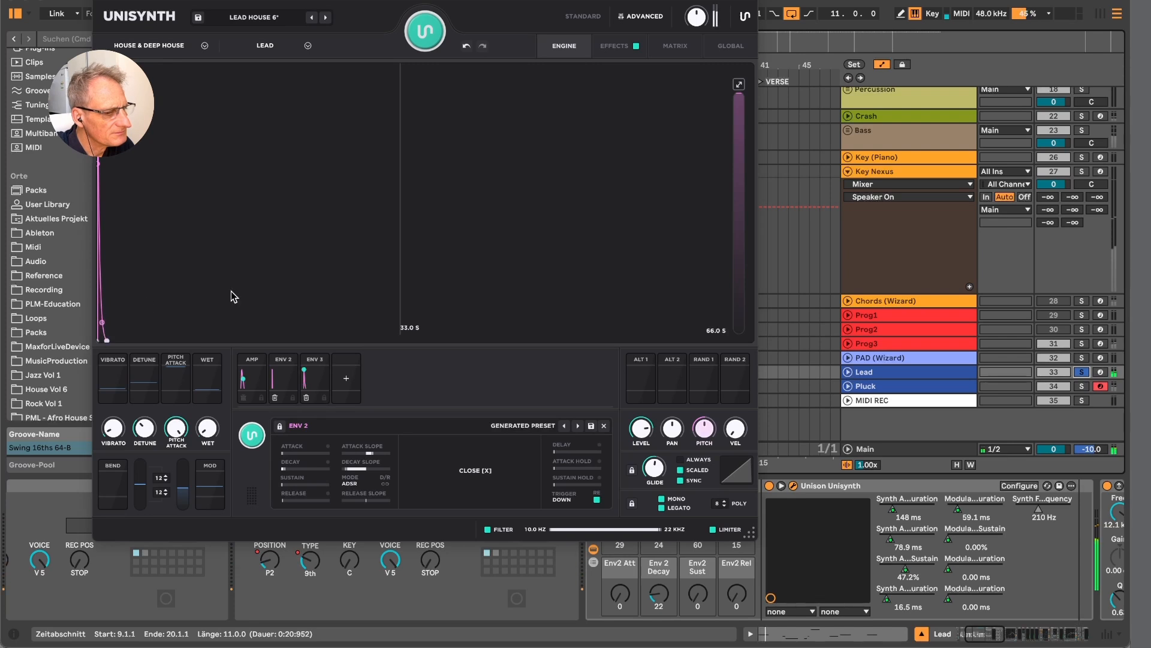
pyautogui.click(1082, 374)
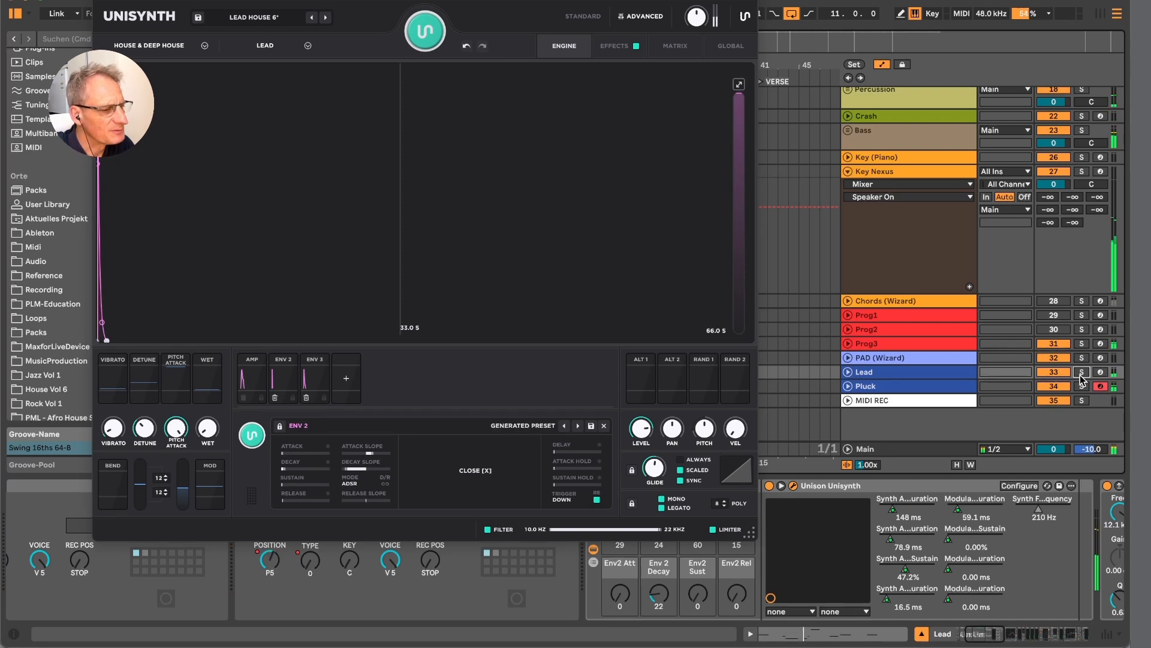
pyautogui.click(100, 3)
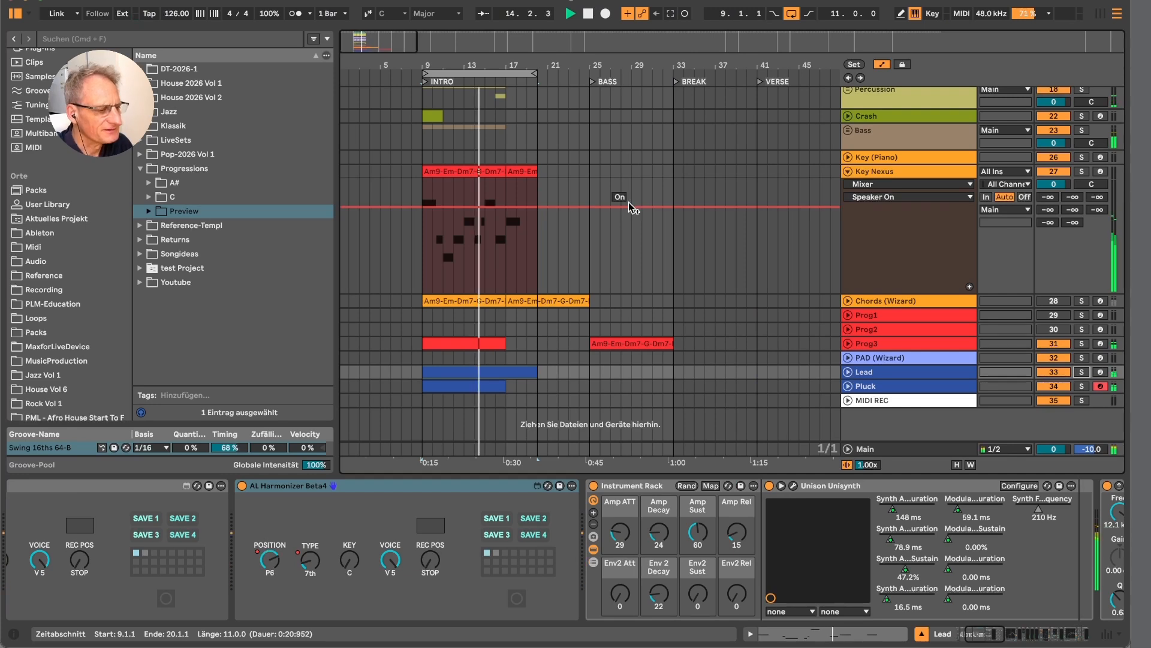